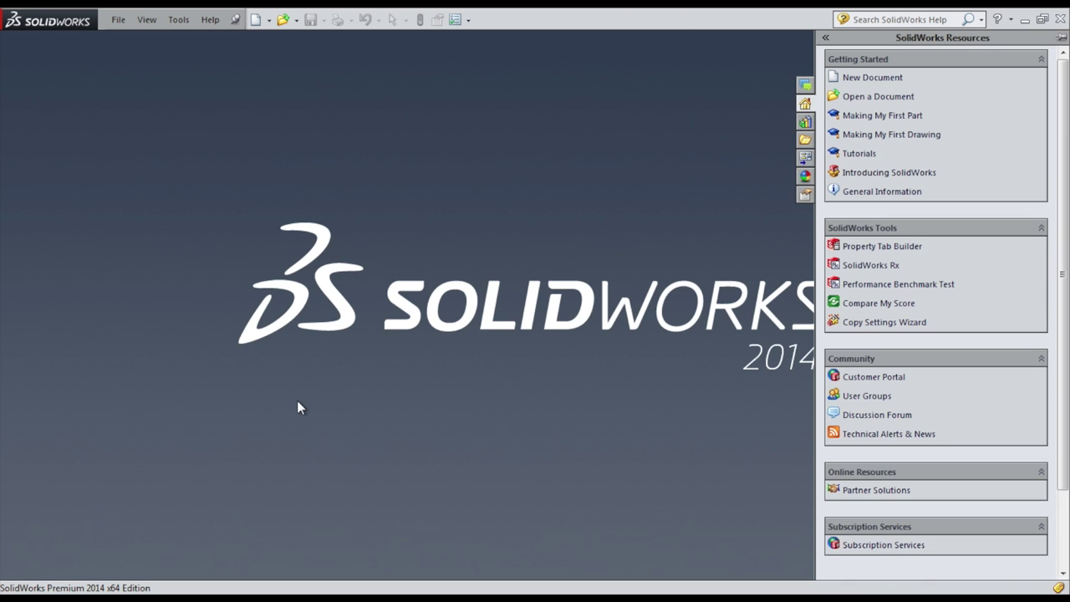
Collapse the SolidWorks Resources pane and minimize SolidWorks to show the desktop.
{"action": "left_click", "coordinate": [674, 178]}
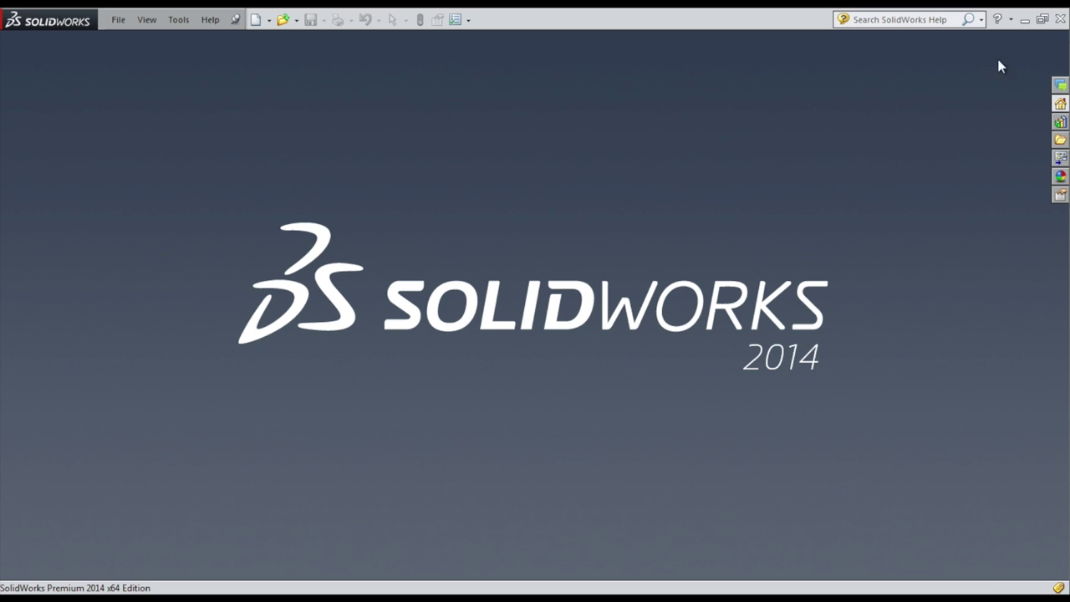
{"action": "left_click", "coordinate": [1025, 18]}
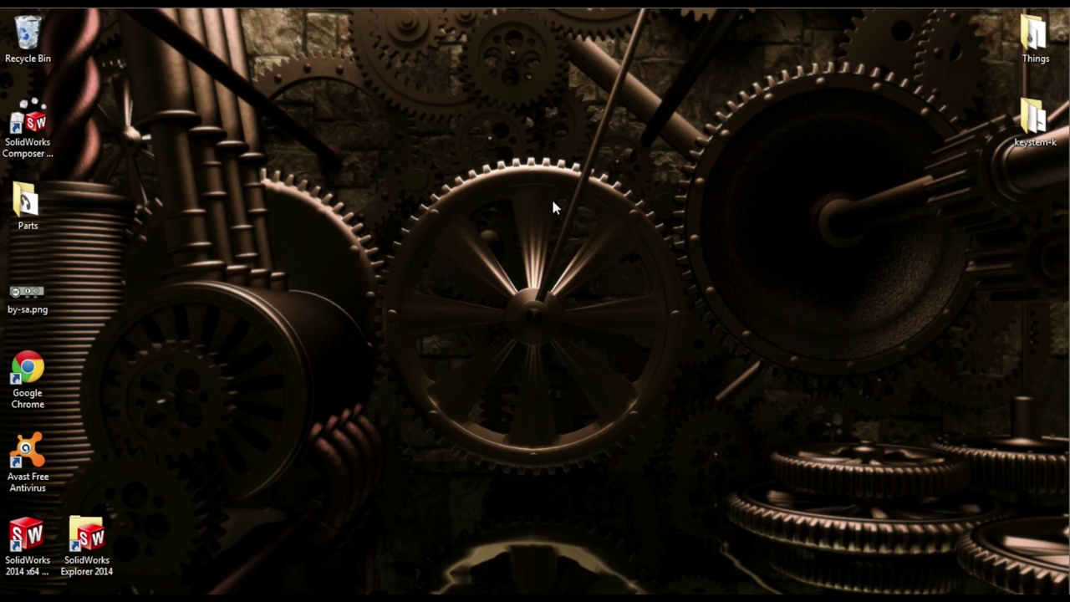
Create a new desktop parts folder named with the user's name plus 'Parts', then relaunch SolidWorks.
{"action": "right_click", "coordinate": [544, 199]}
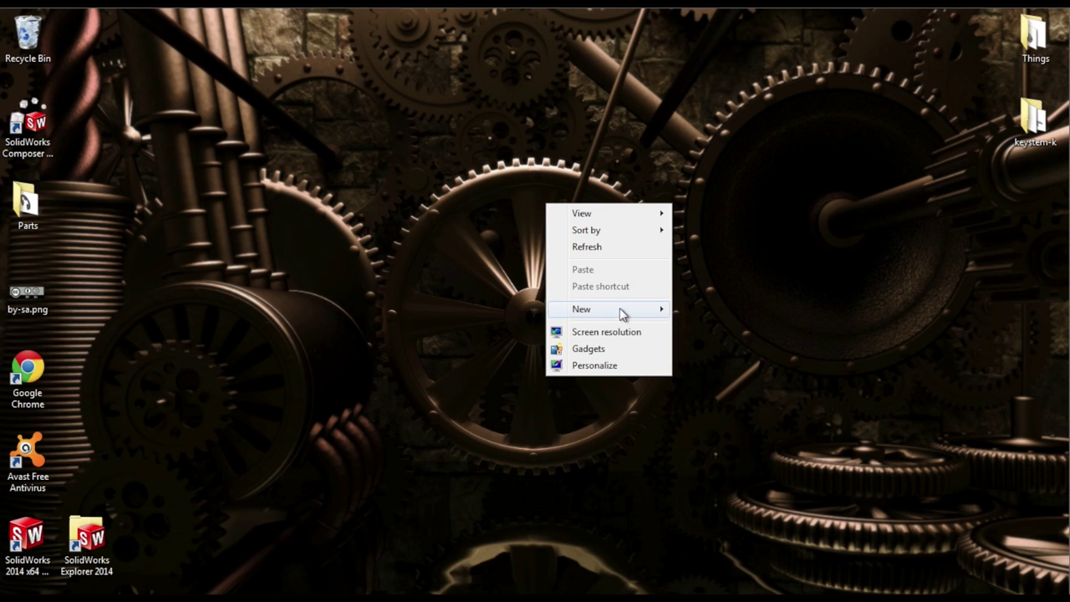
{"action": "mouse_move", "coordinate": [620, 308]}
{"action": "left_click", "coordinate": [767, 312]}
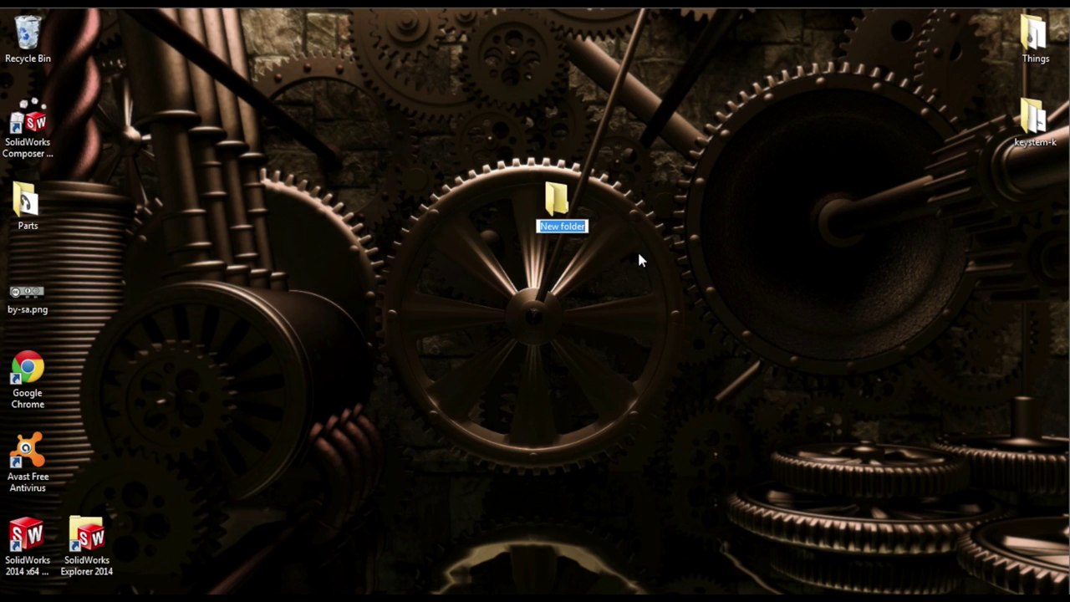
{"action": "type", "text": "Monroe"}
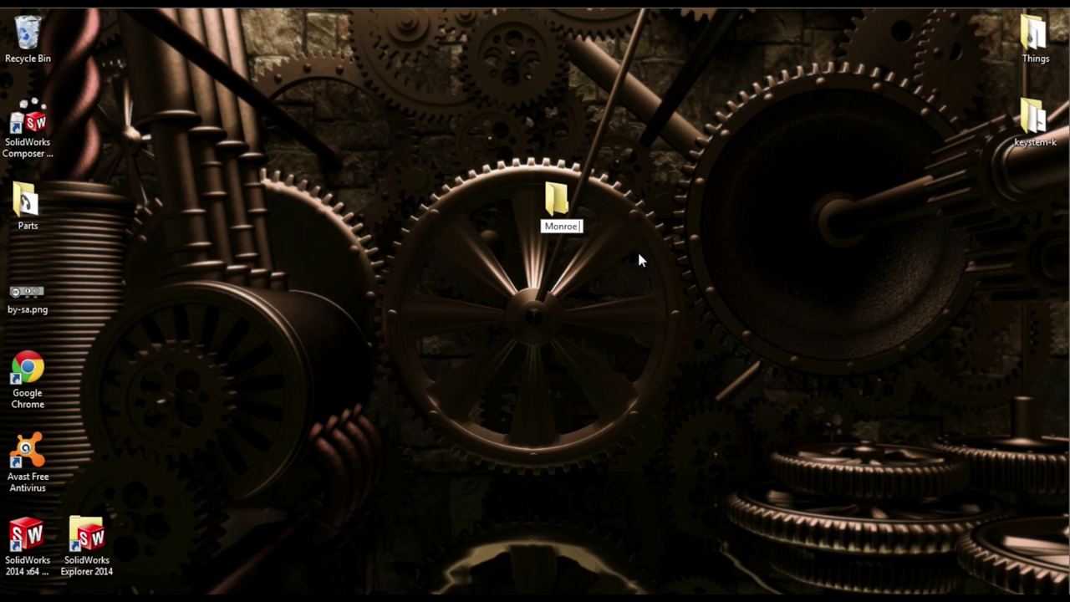
{"action": "type", "text": " F Parts"}
{"action": "key", "text": "Return"}
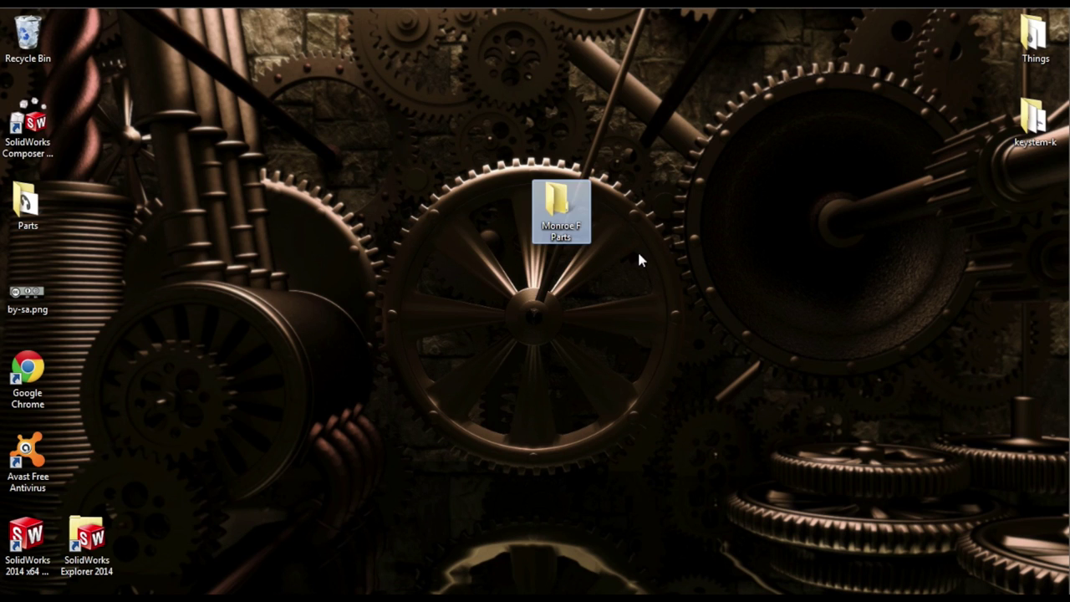
{"action": "double_click", "coordinate": [28, 540]}
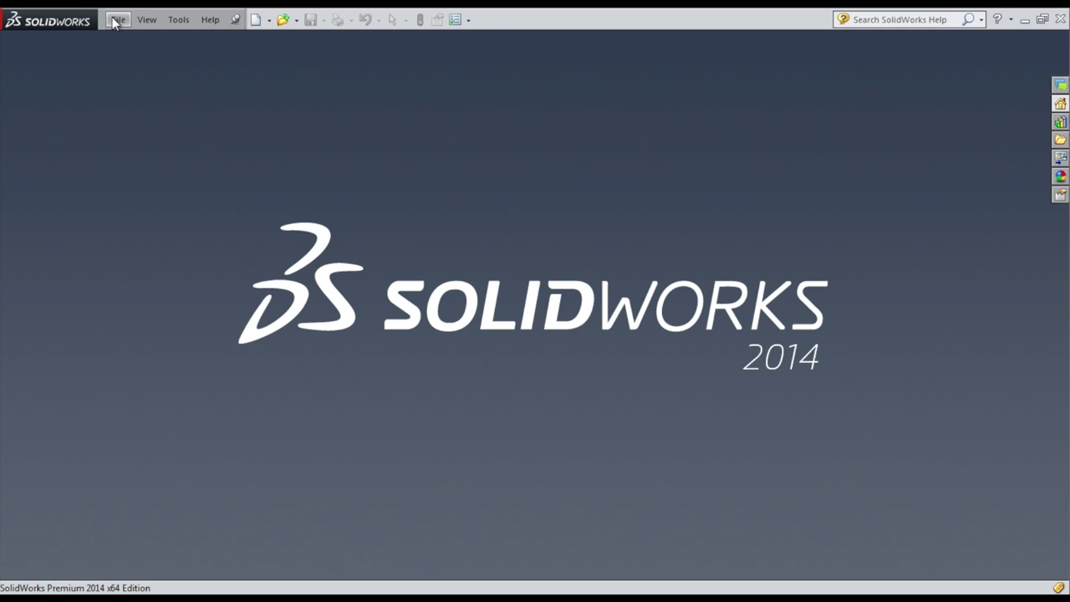
Create a new part document, Part1, from the Part template.
{"action": "left_click", "coordinate": [116, 20]}
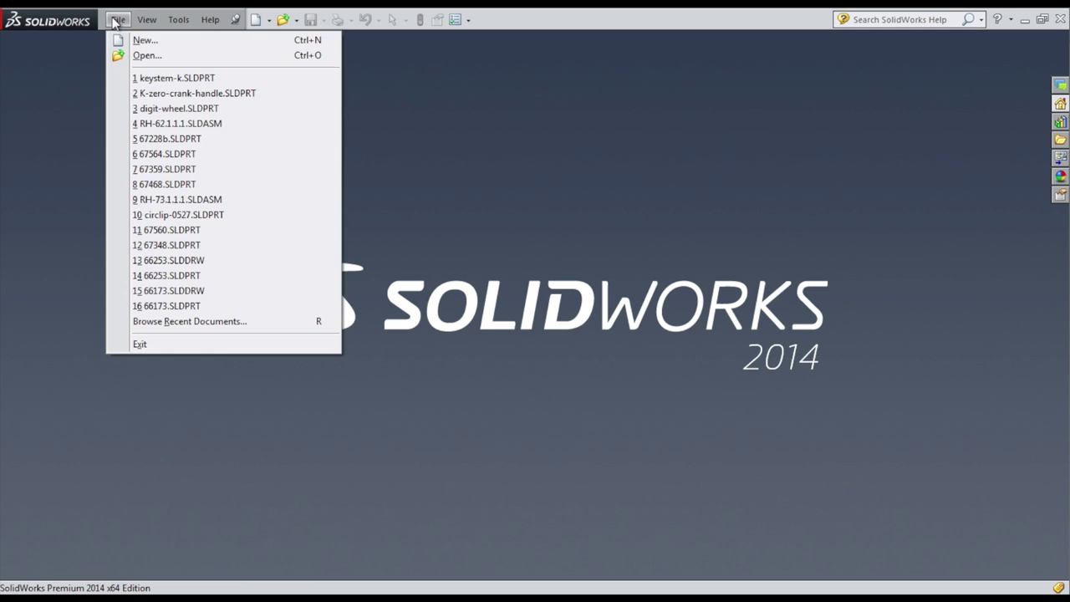
{"action": "left_click", "coordinate": [140, 38]}
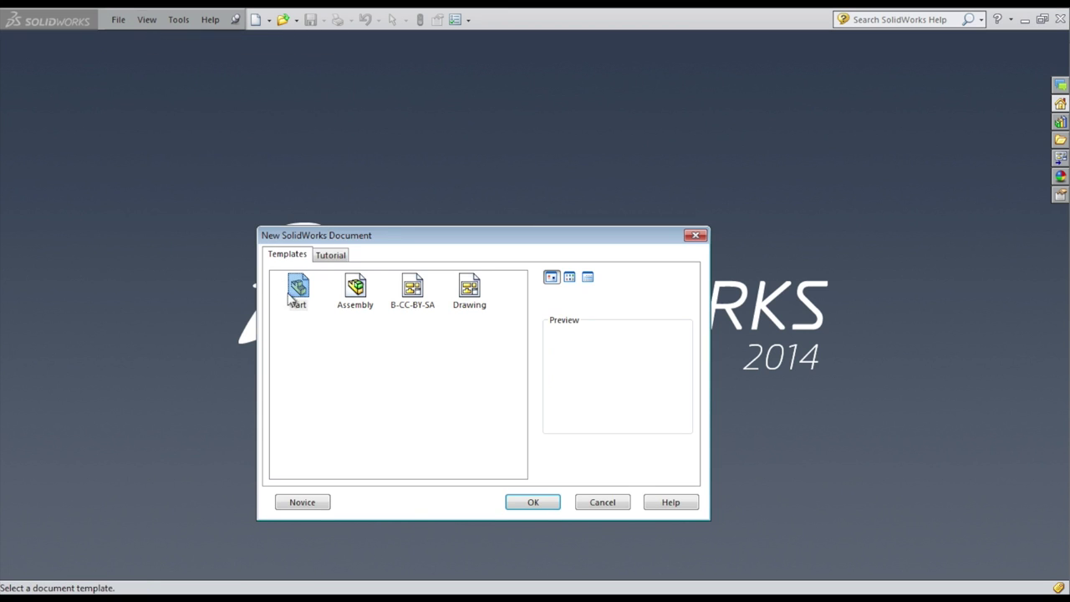
{"action": "left_click", "coordinate": [535, 502]}
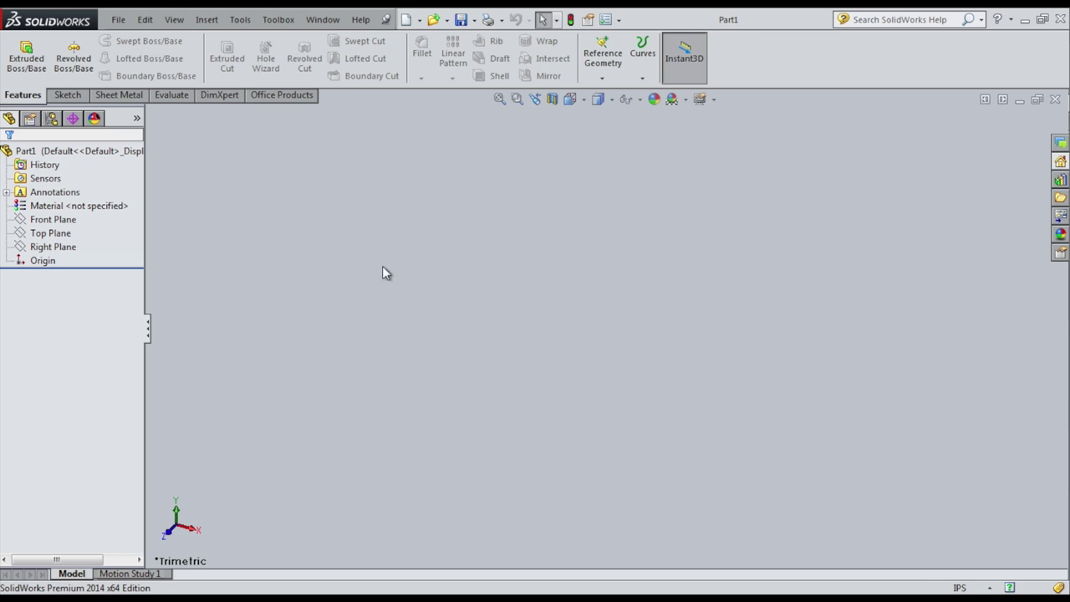
Start Sketch1 on the Top Plane of Part1.
{"action": "left_click", "coordinate": [68, 94]}
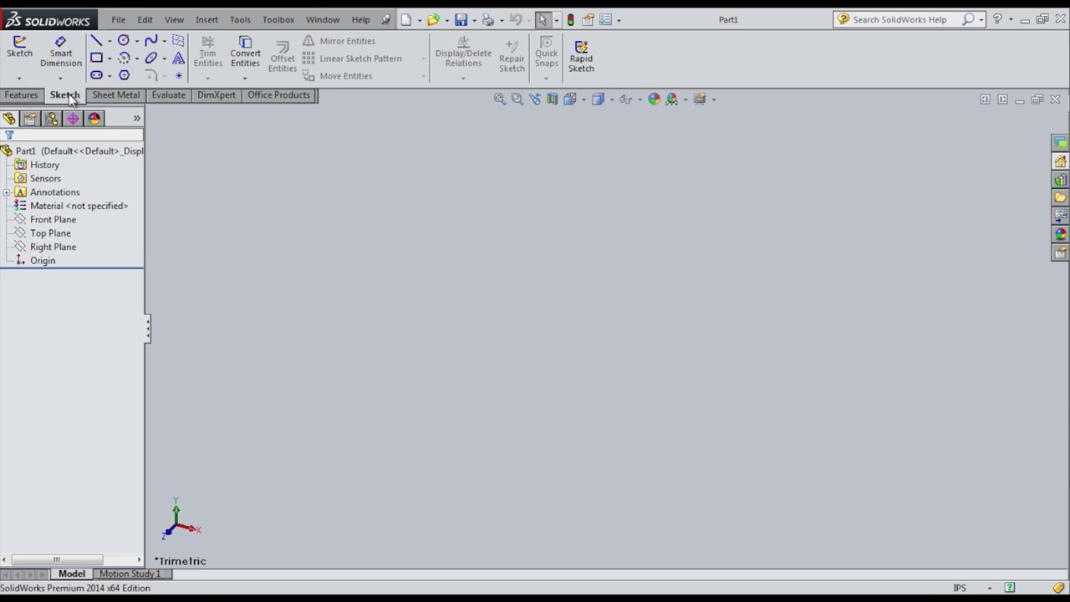
{"action": "left_click", "coordinate": [20, 52]}
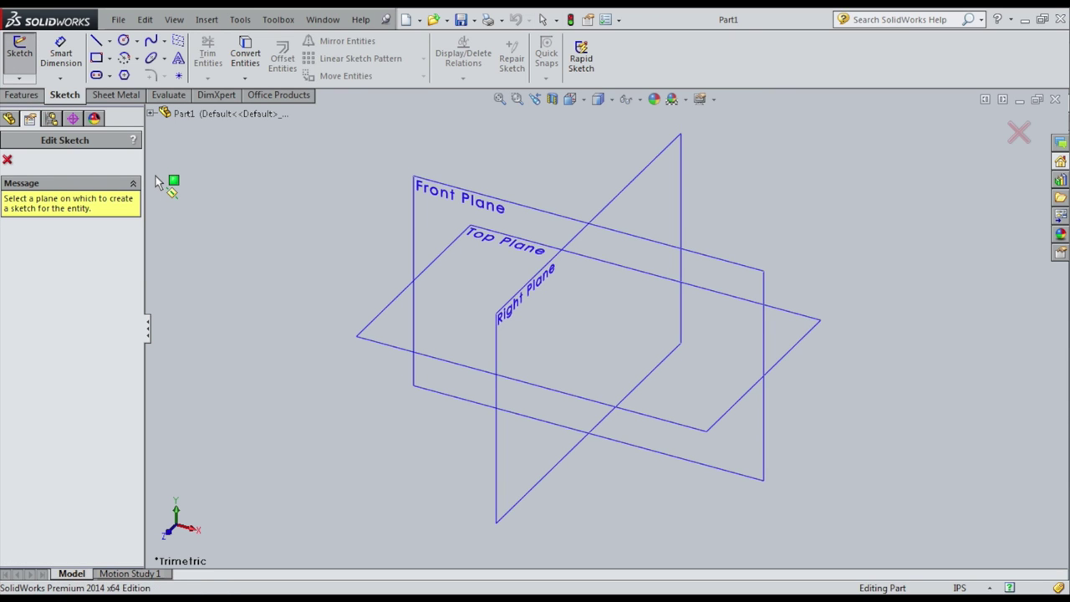
{"action": "left_click", "coordinate": [395, 325]}
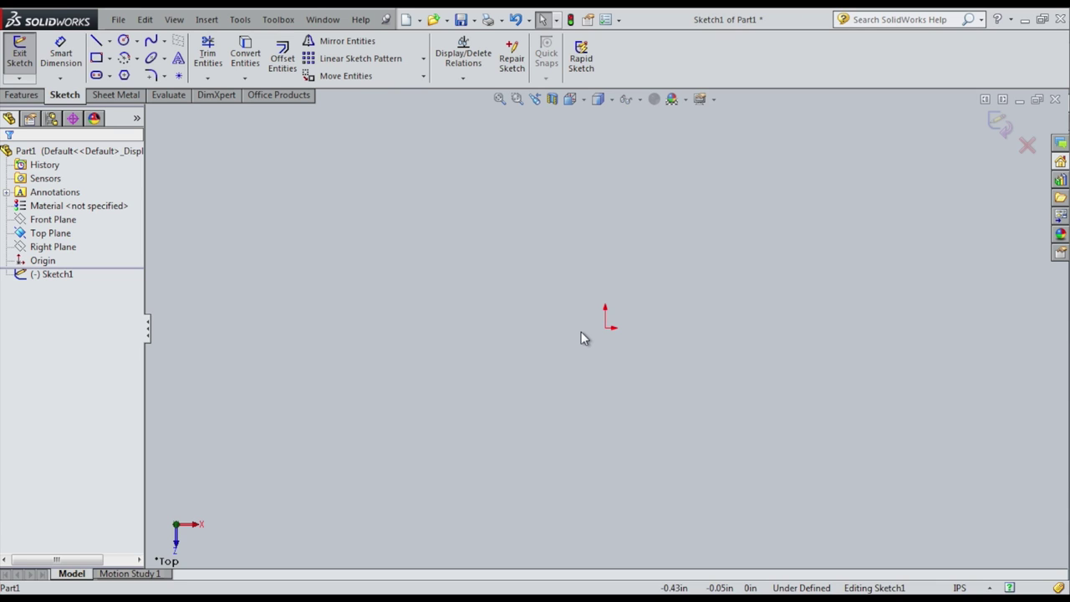
{"action": "left_click", "coordinate": [124, 42]}
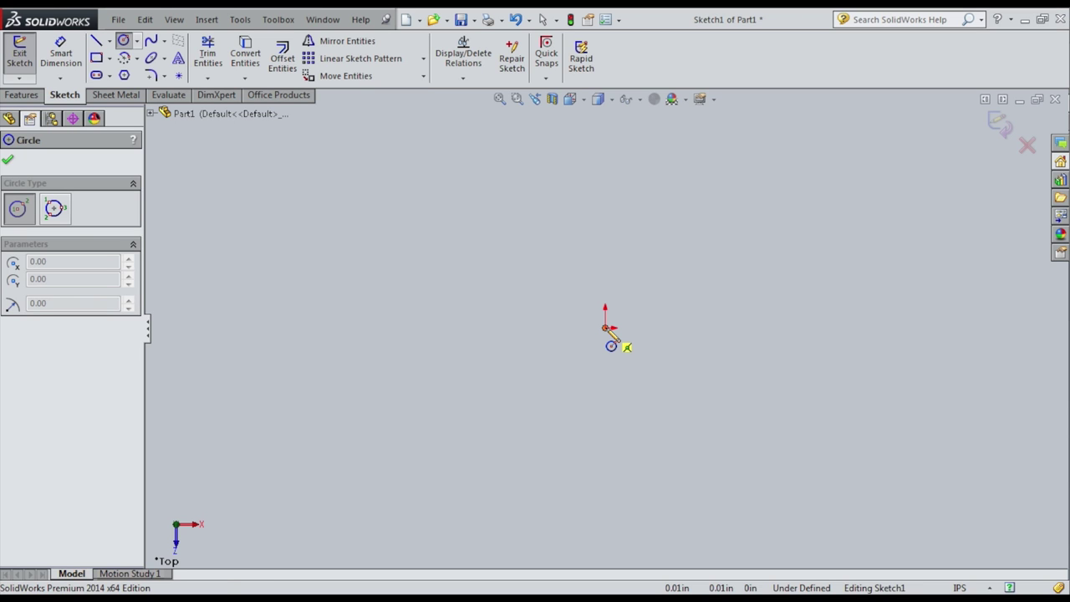
Draw a circle centred on the origin and dimension its diameter to 0.505 in.
{"action": "left_click", "coordinate": [606, 328]}
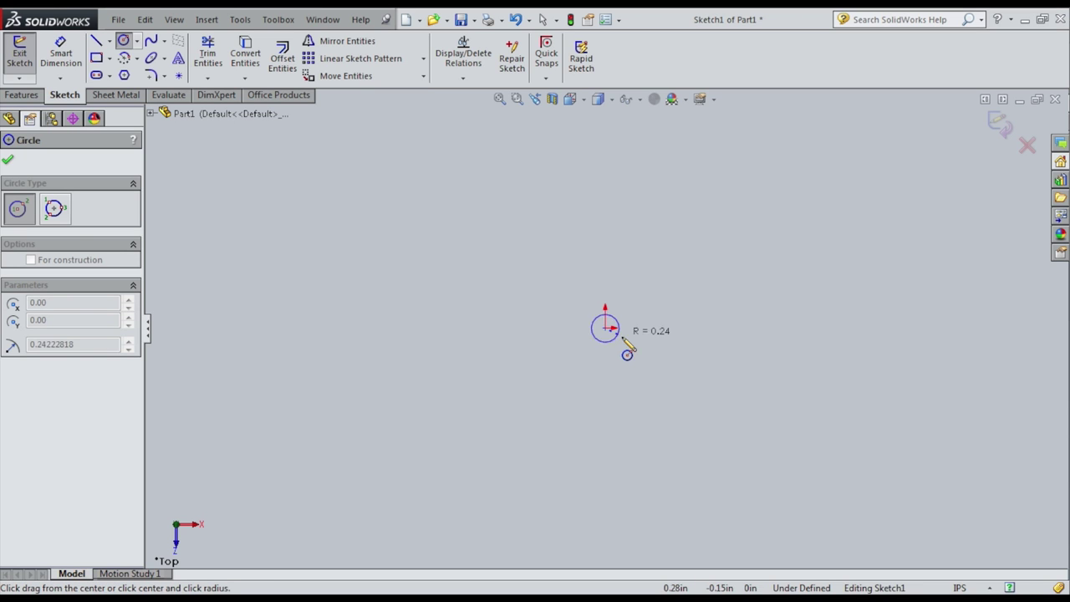
{"action": "left_click", "coordinate": [693, 376]}
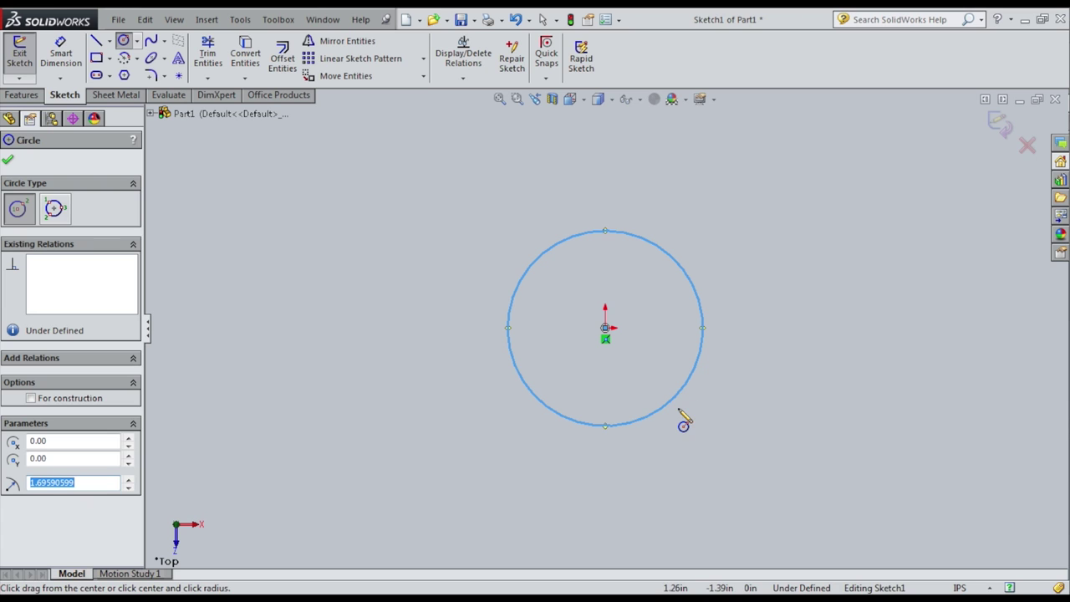
{"action": "left_click", "coordinate": [67, 63]}
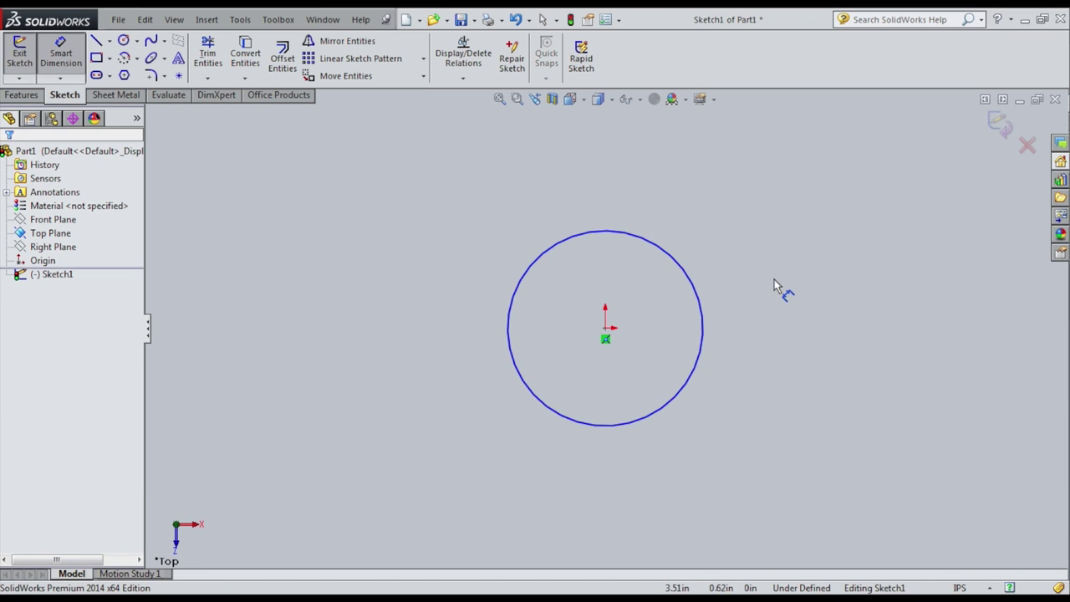
{"action": "left_click", "coordinate": [675, 261]}
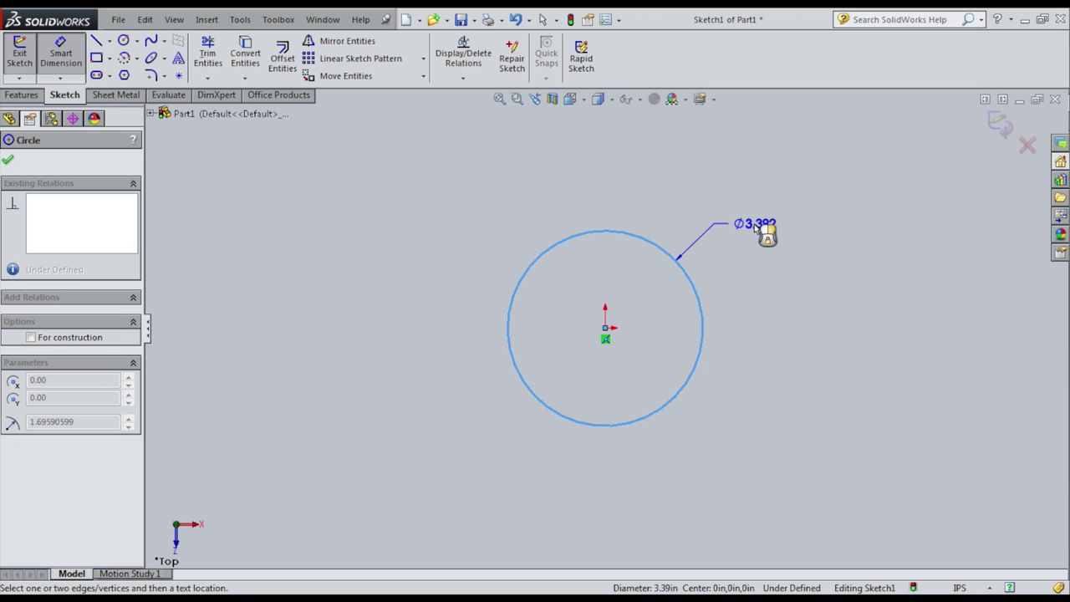
{"action": "left_click", "coordinate": [761, 233]}
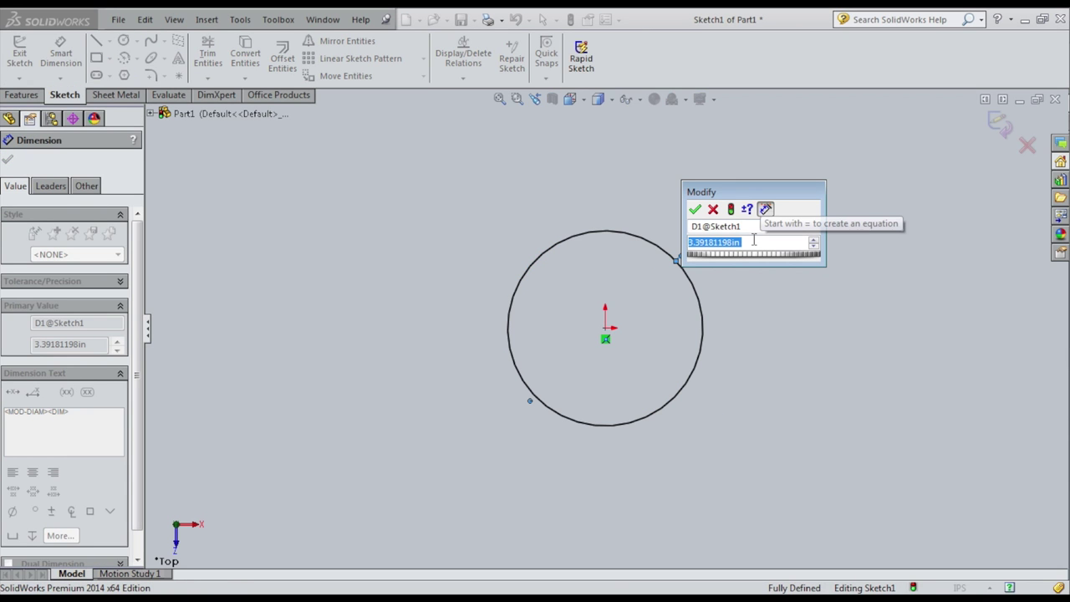
{"action": "type", "text": "0.505"}
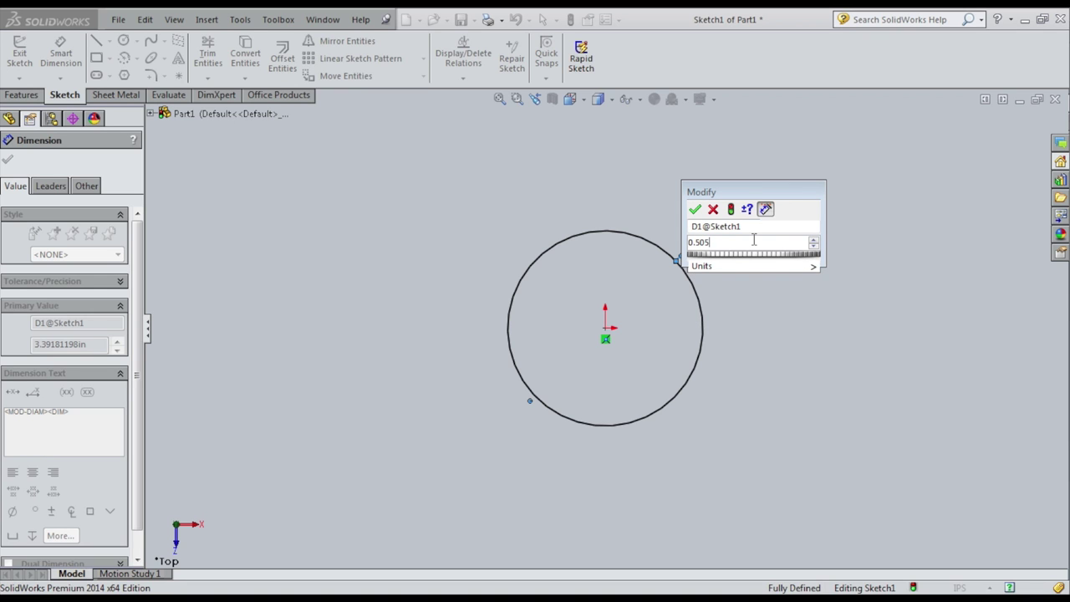
{"action": "key", "text": "Return"}
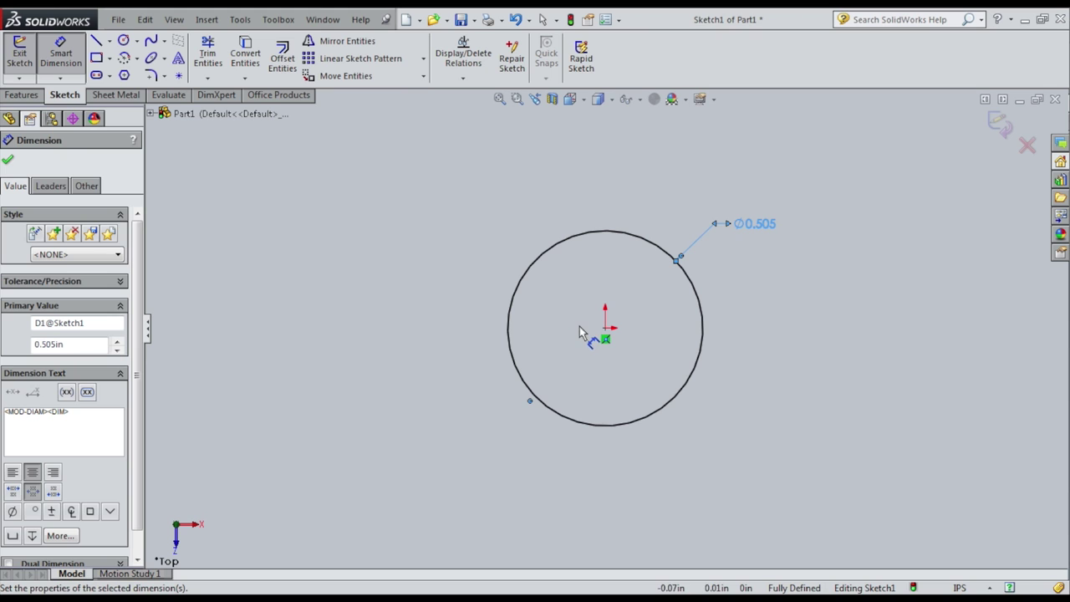
Extrude the 0.505 in circle Blind to 0.064 in depth as Boss-Extrude1.
{"action": "left_click", "coordinate": [18, 57]}
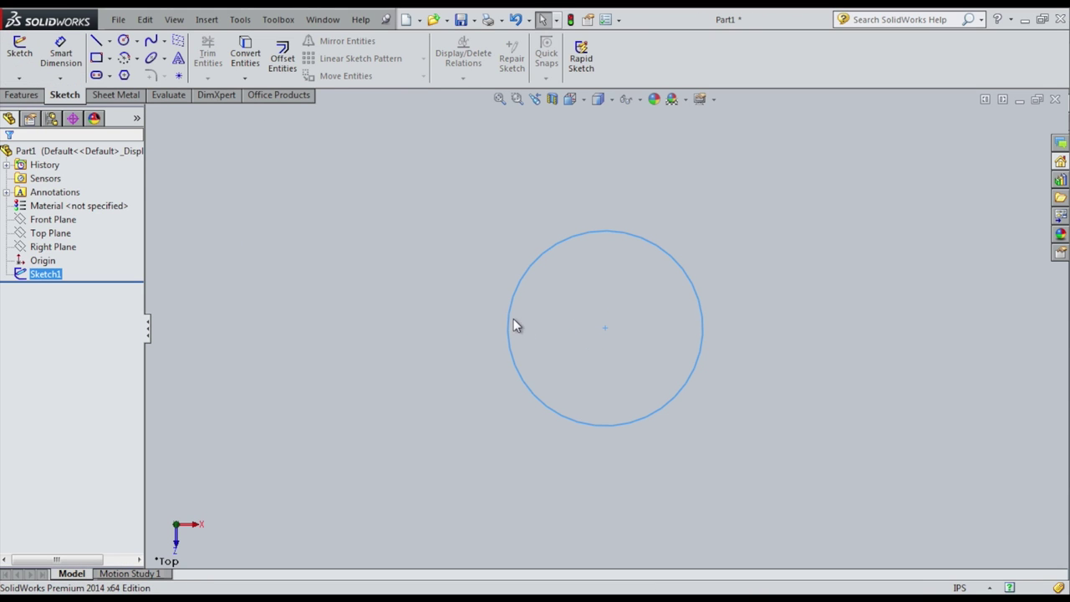
{"action": "left_click", "coordinate": [22, 95]}
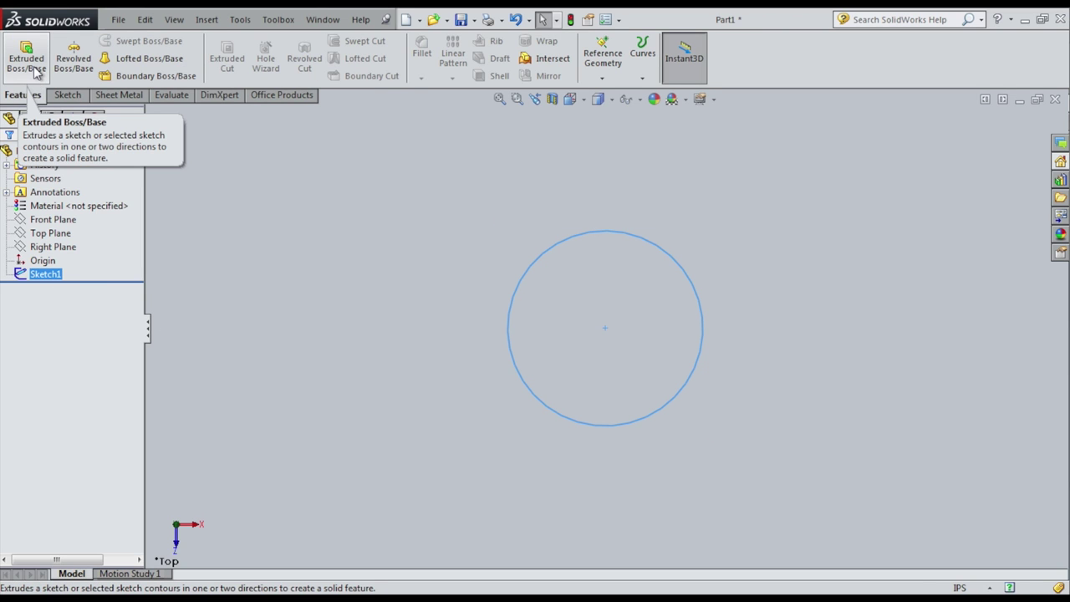
{"action": "left_click", "coordinate": [35, 72]}
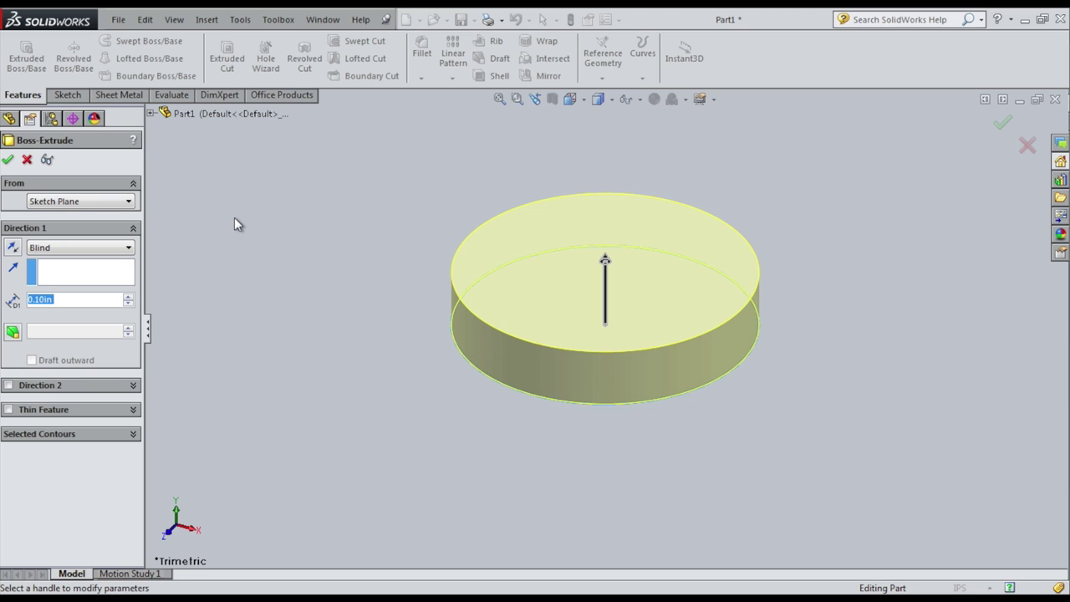
{"action": "left_click", "coordinate": [64, 295]}
{"action": "double_click", "coordinate": [63, 295]}
{"action": "type", "text": "0."}
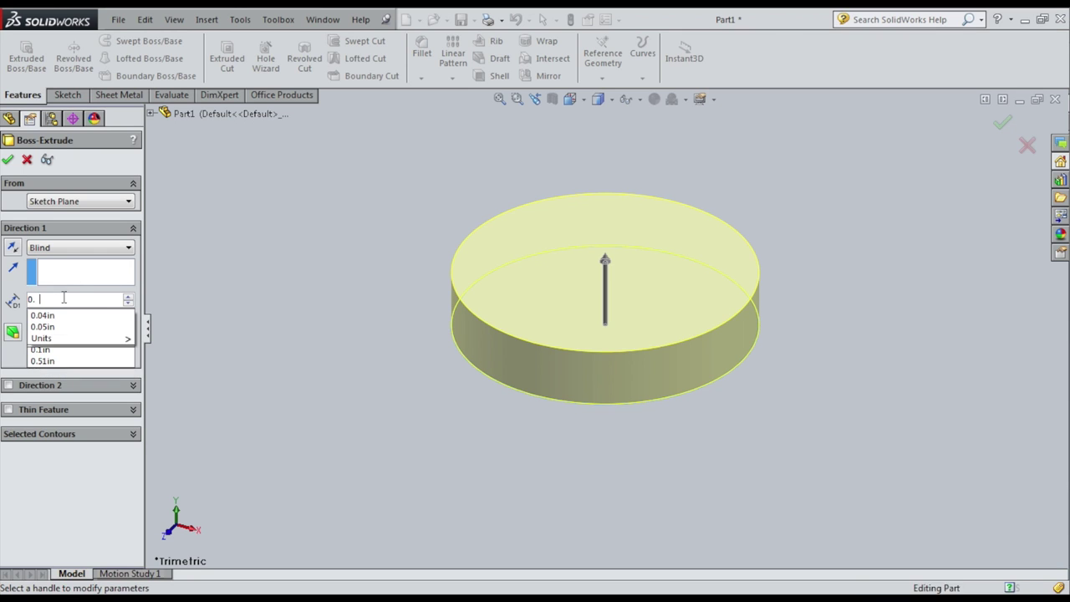
{"action": "type", "text": "064"}
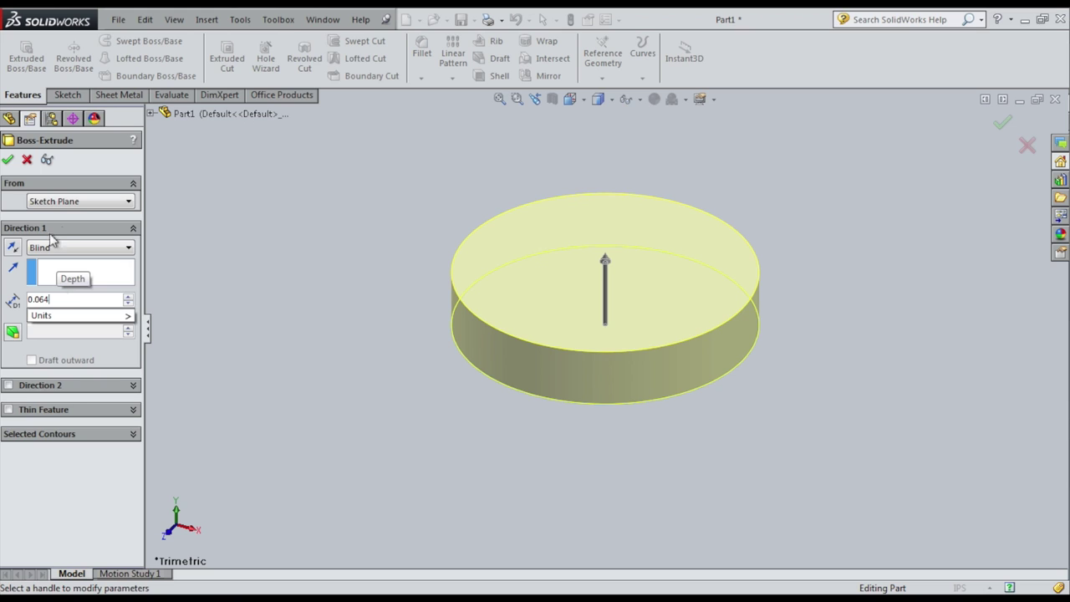
{"action": "left_click", "coordinate": [67, 247]}
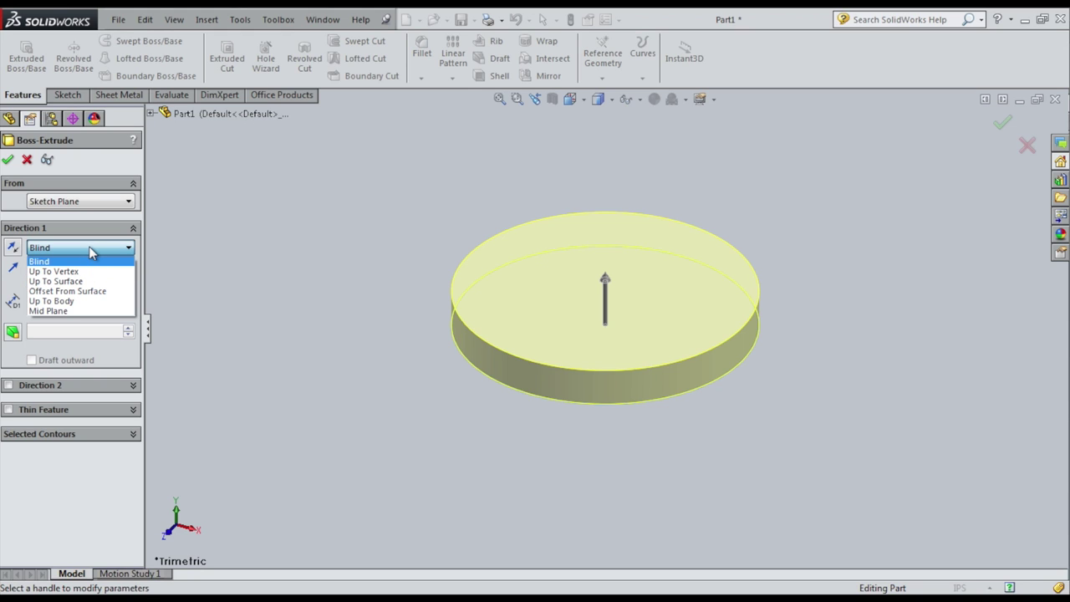
{"action": "left_click", "coordinate": [92, 249]}
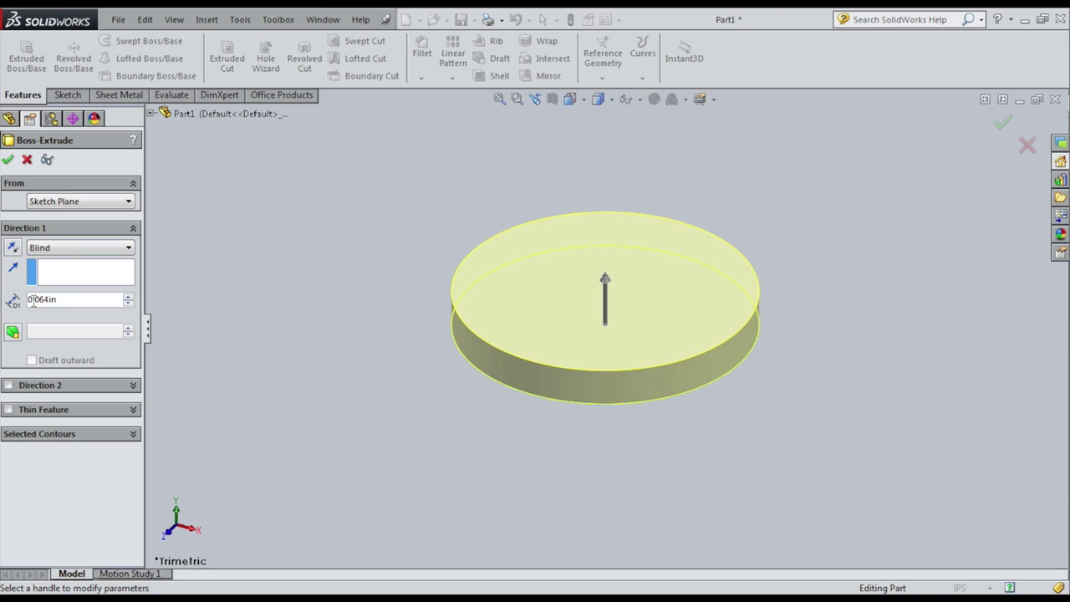
{"action": "left_click", "coordinate": [7, 160]}
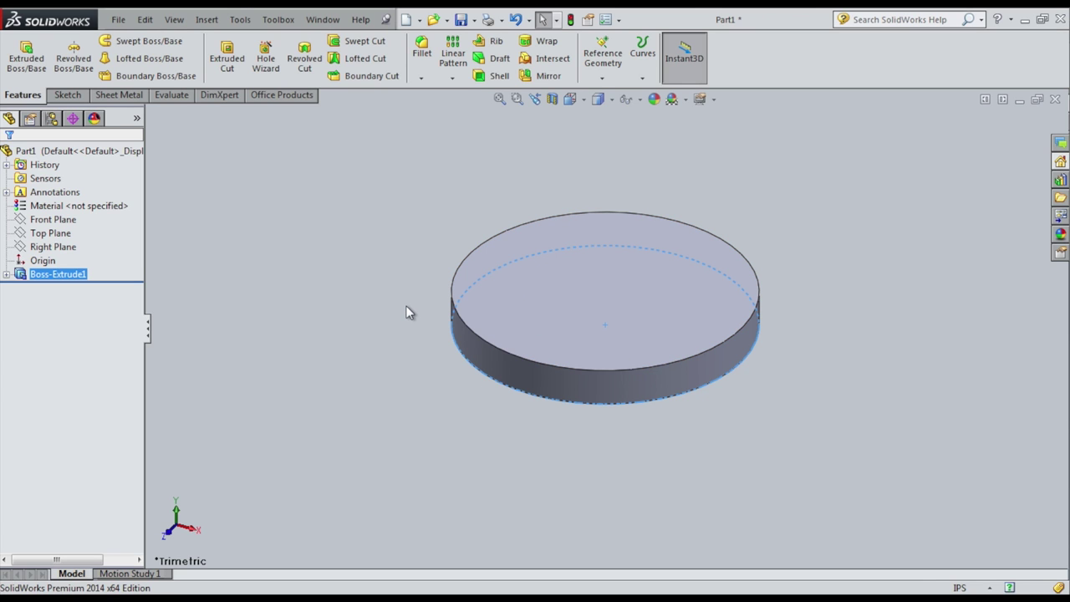
{"action": "middle_click_drag", "start_coordinate": [406, 305], "coordinate": [384, 385]}
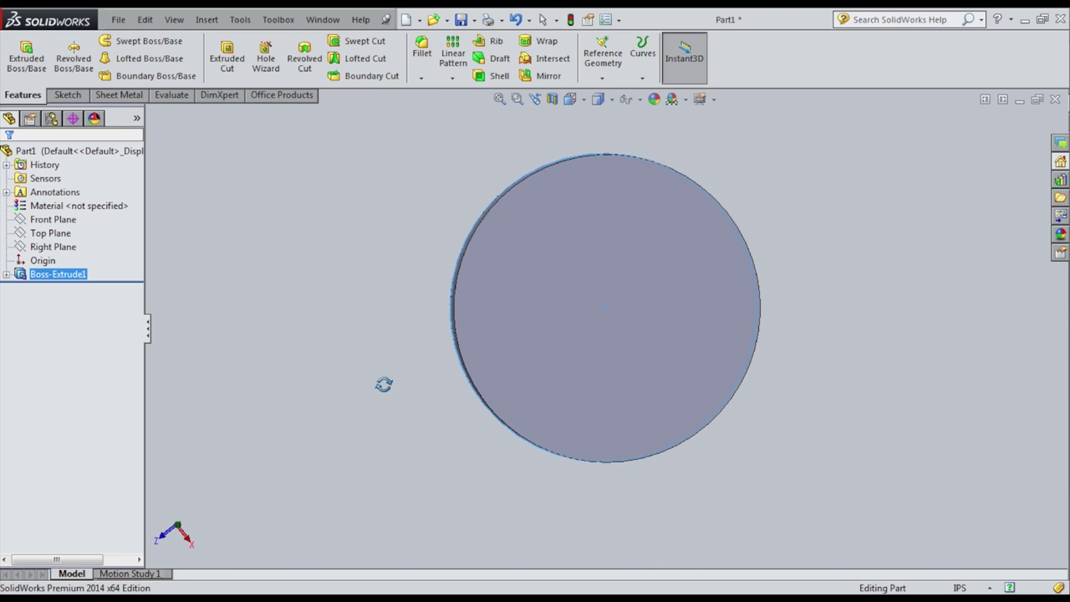
Switch to the Top view orientation to see the disc face-on.
{"action": "left_click", "coordinate": [582, 101]}
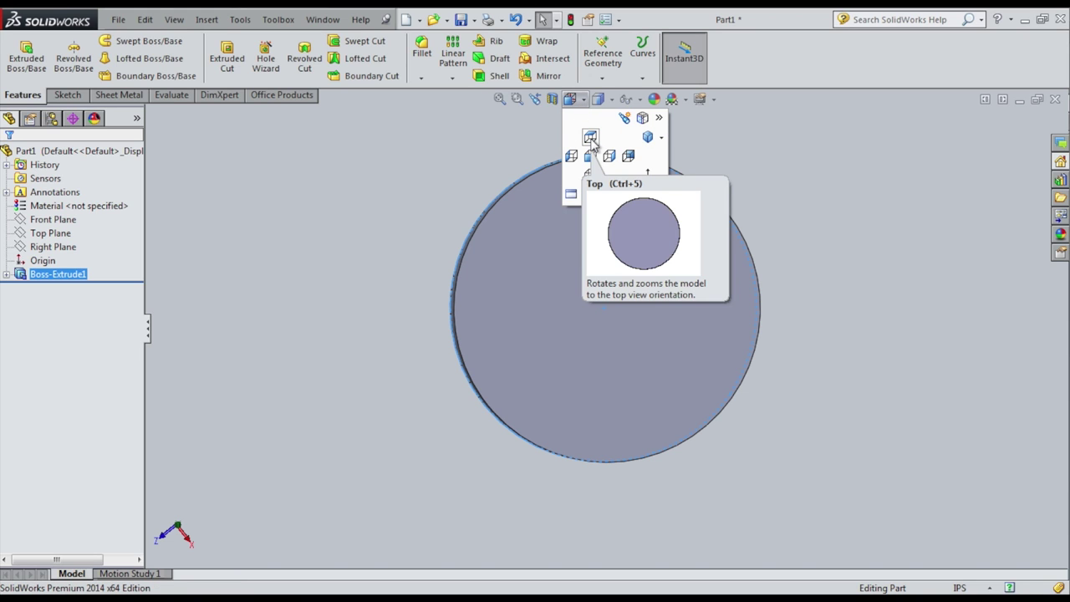
{"action": "left_click", "coordinate": [590, 138]}
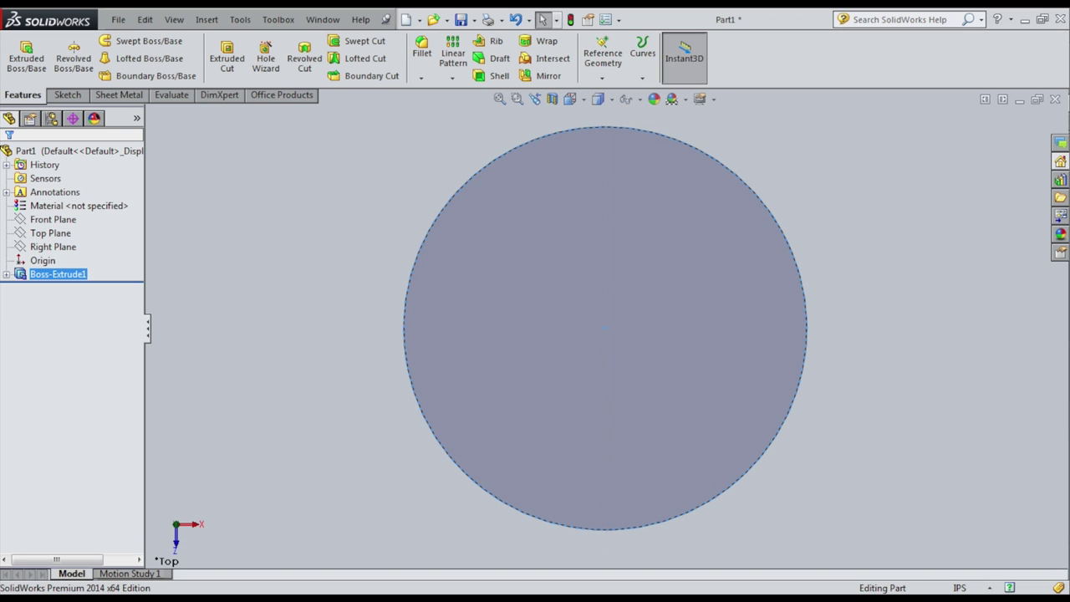
{"action": "left_click", "coordinate": [71, 96]}
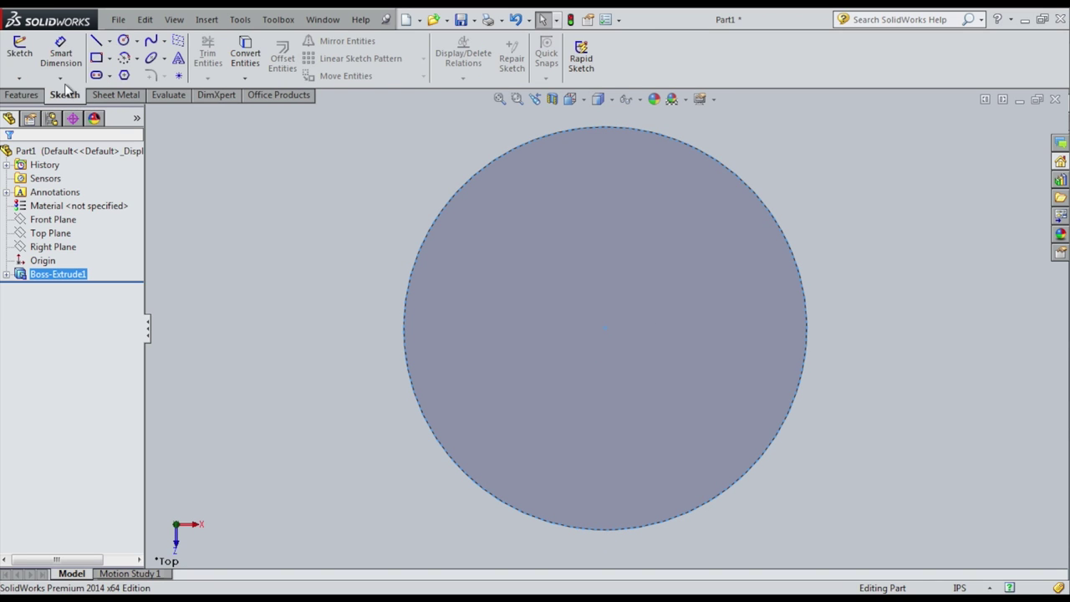
Start Sketch2 on the disc's top face and draw a small circle centred on the origin.
{"action": "left_click", "coordinate": [7, 50]}
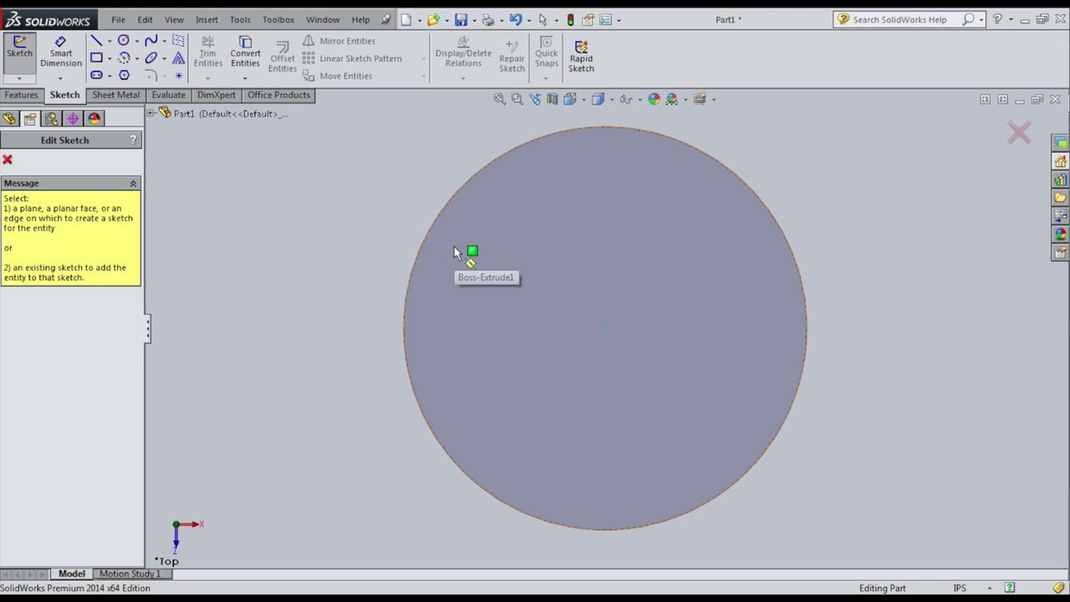
{"action": "left_click", "coordinate": [164, 116]}
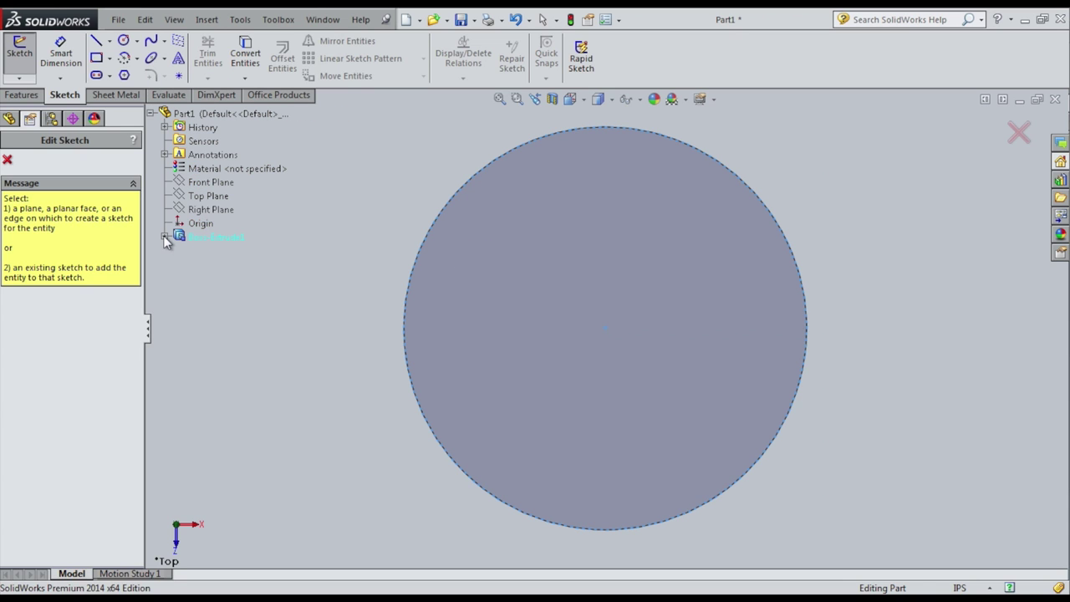
{"action": "left_click", "coordinate": [152, 113]}
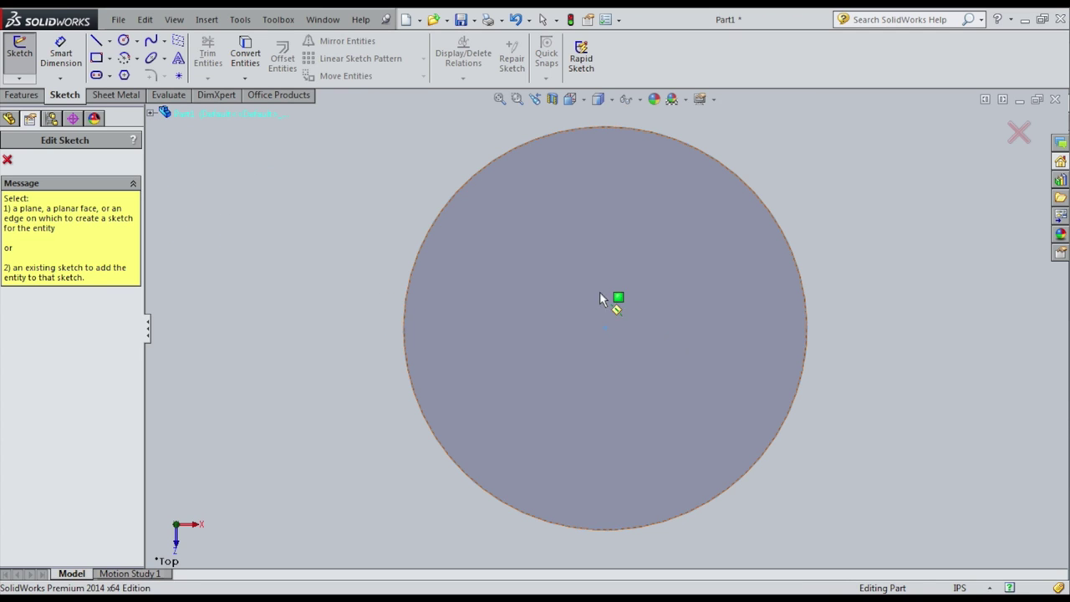
{"action": "left_click", "coordinate": [548, 285]}
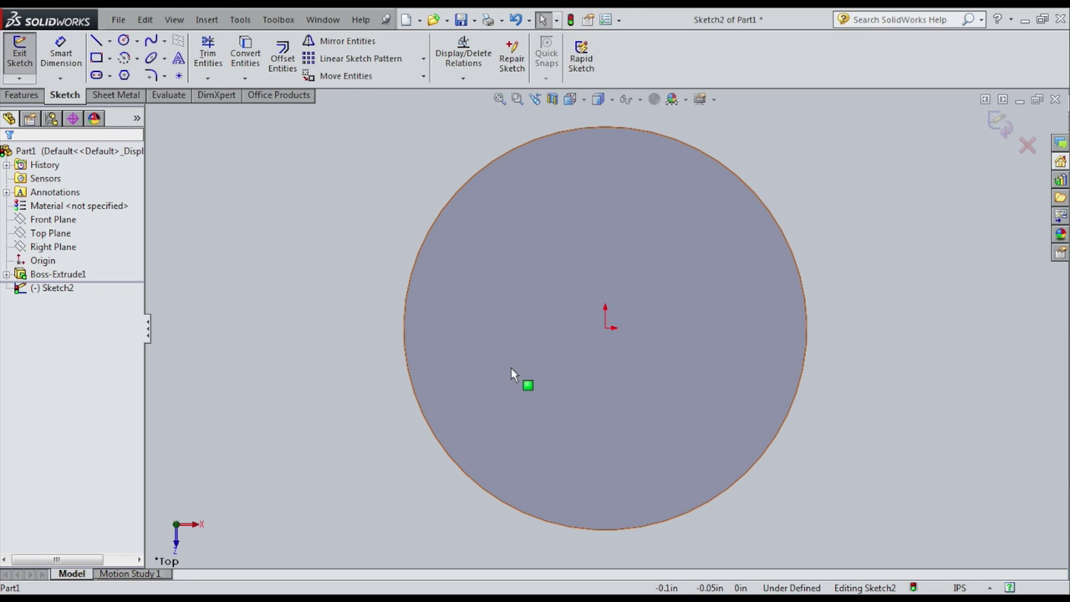
{"action": "left_click", "coordinate": [124, 41]}
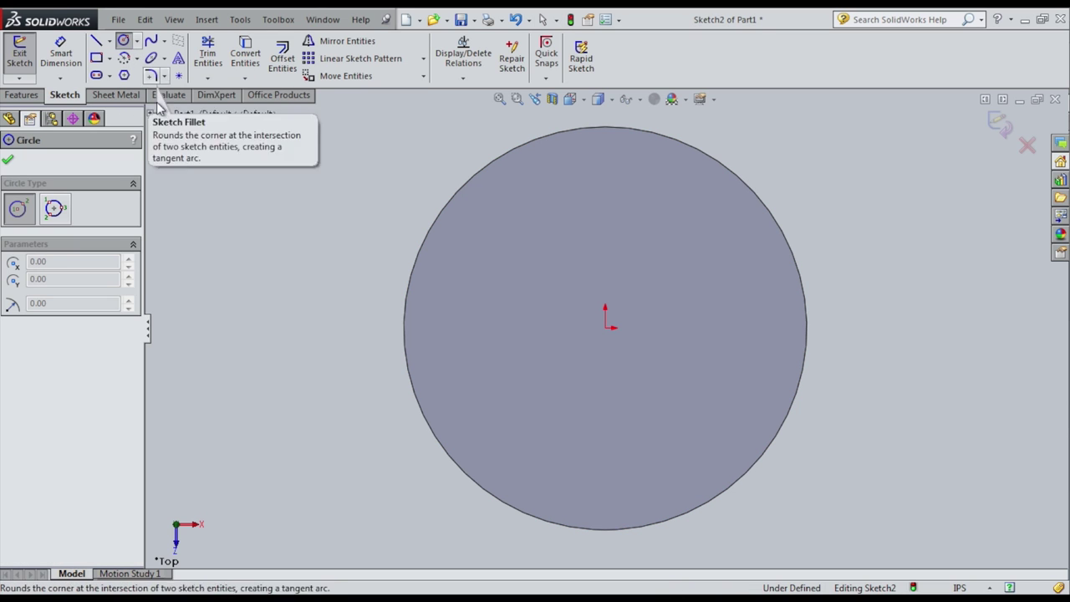
{"action": "left_click", "coordinate": [605, 328]}
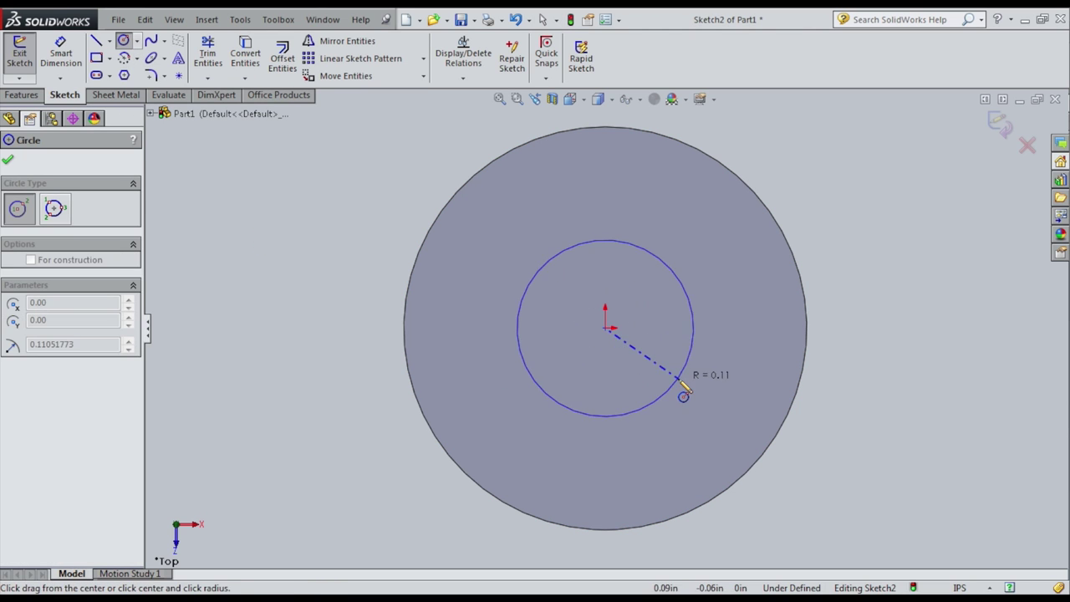
{"action": "left_click", "coordinate": [674, 386]}
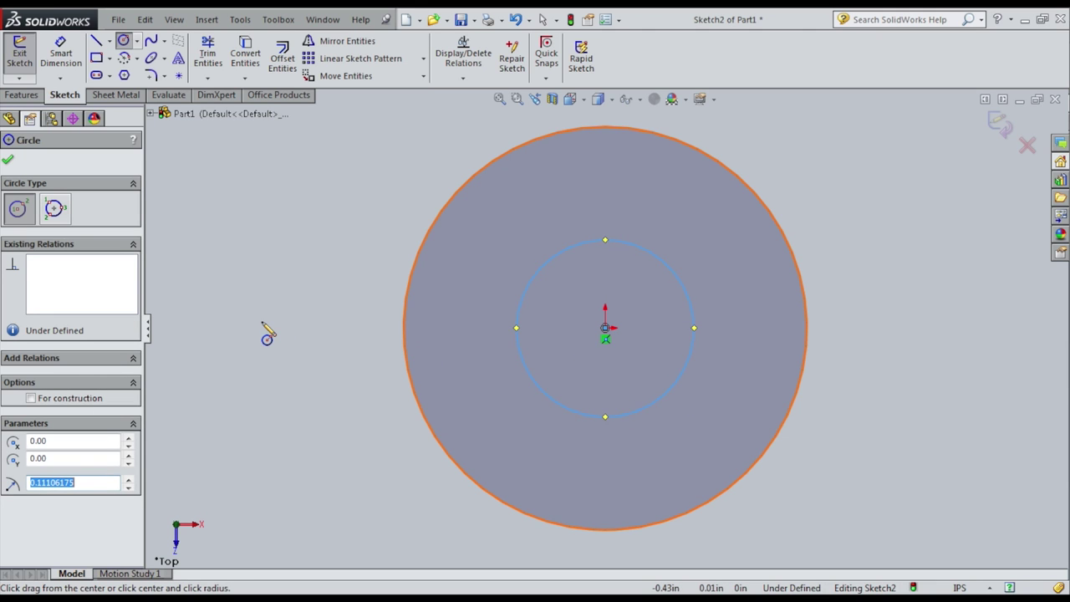
Dimension the inner circle to 0.165 in diameter and close Sketch2.
{"action": "left_click", "coordinate": [74, 65]}
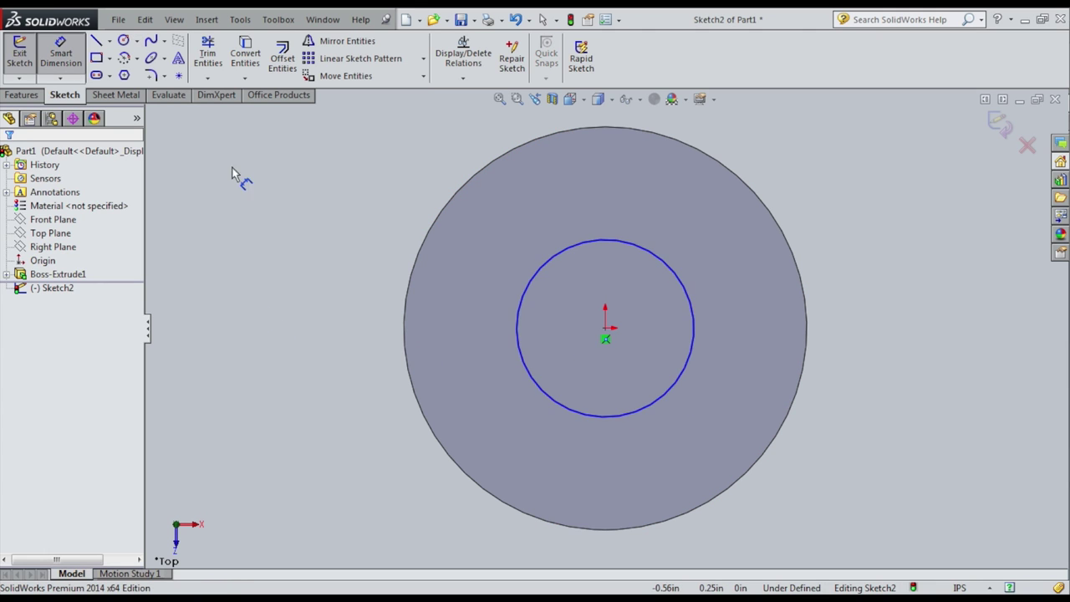
{"action": "left_click", "coordinate": [668, 272]}
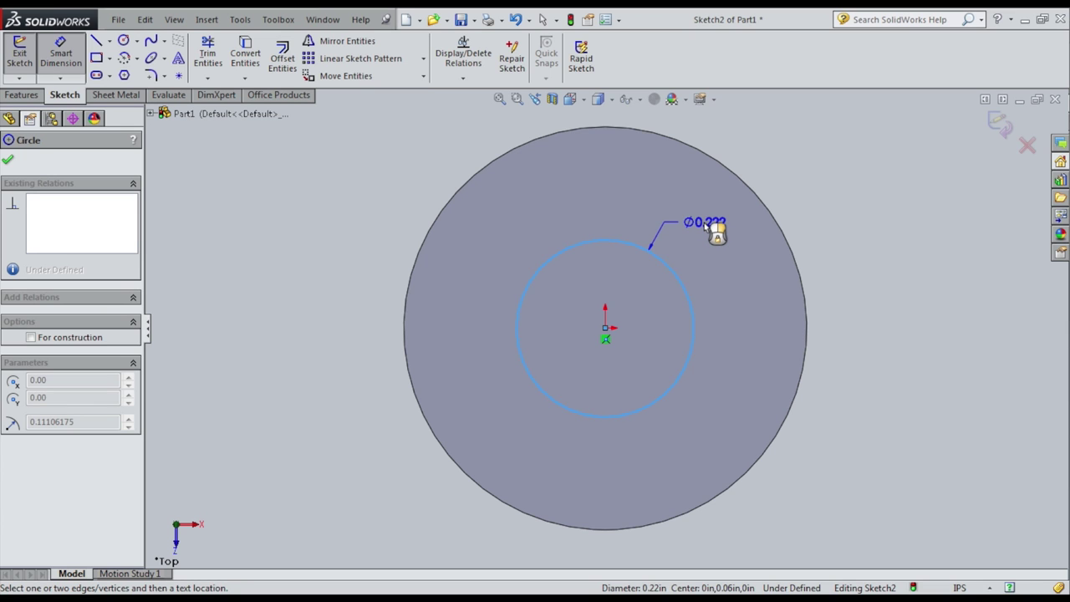
{"action": "left_click", "coordinate": [707, 226]}
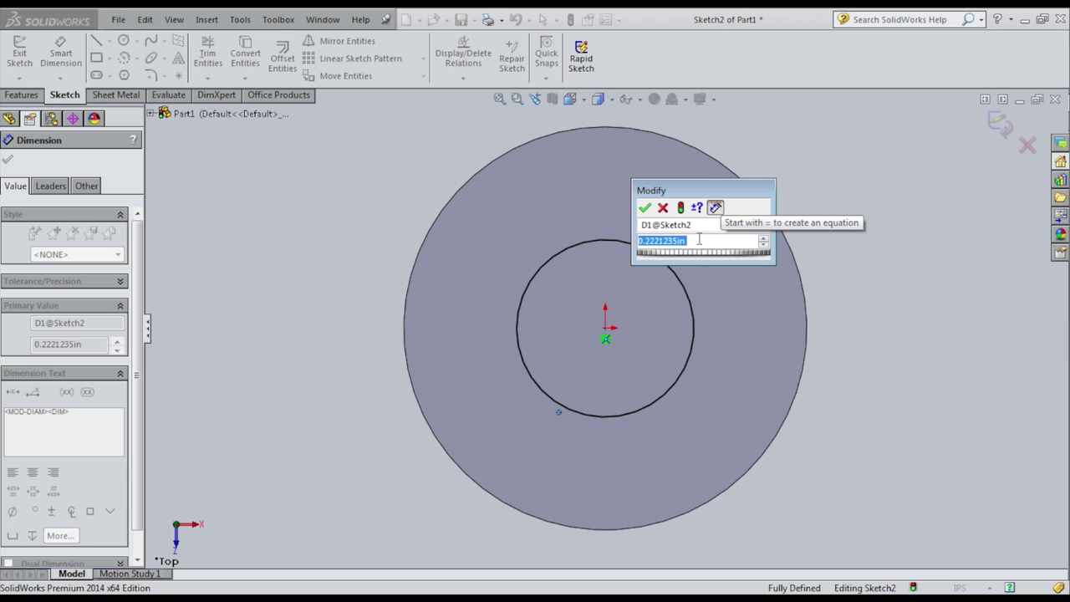
{"action": "type", "text": "0.165"}
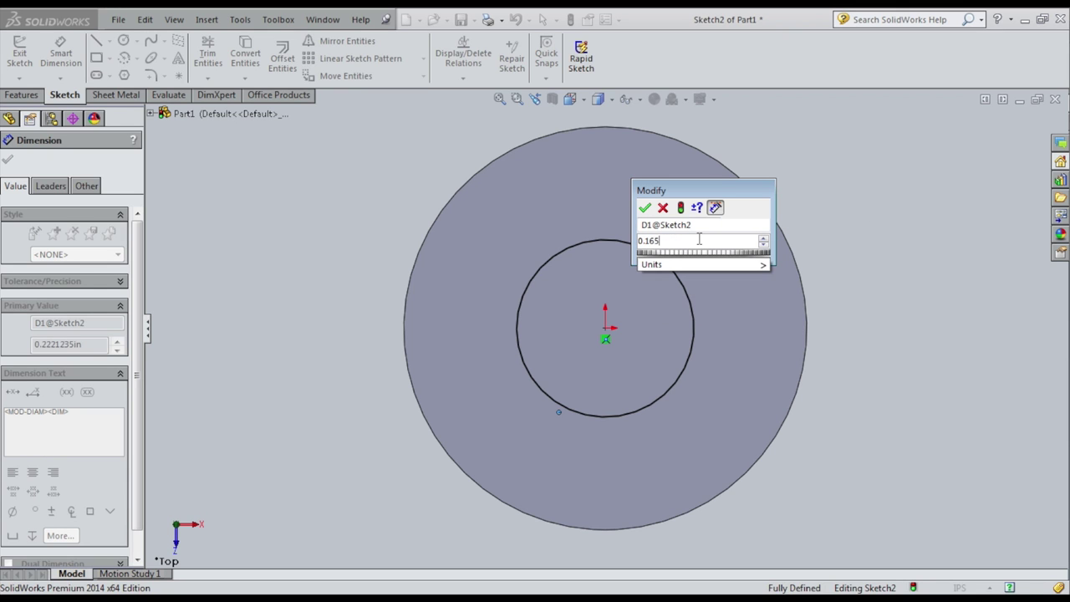
{"action": "key", "text": "Return"}
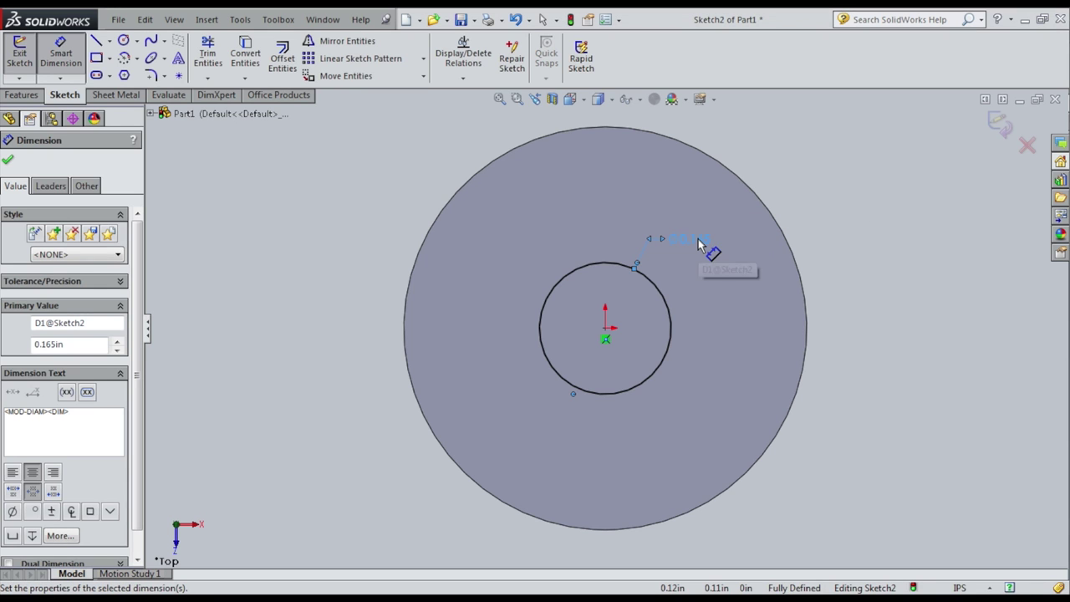
{"action": "left_click", "coordinate": [19, 52]}
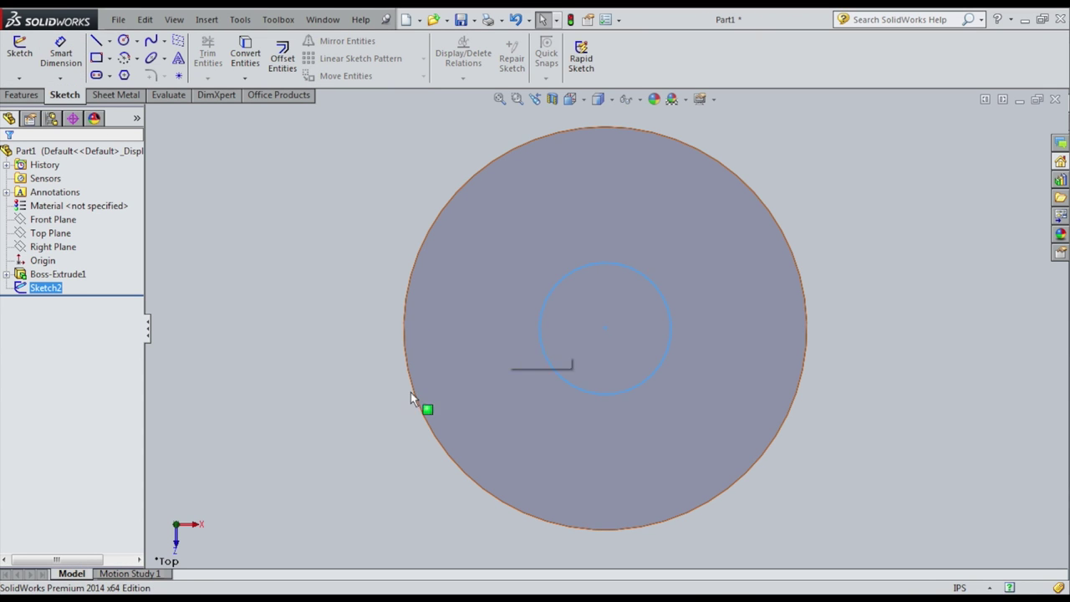
Orbit to a tilted 3D view of the disc with the Features tools showing.
{"action": "middle_click_drag", "start_coordinate": [375, 405], "coordinate": [354, 186]}
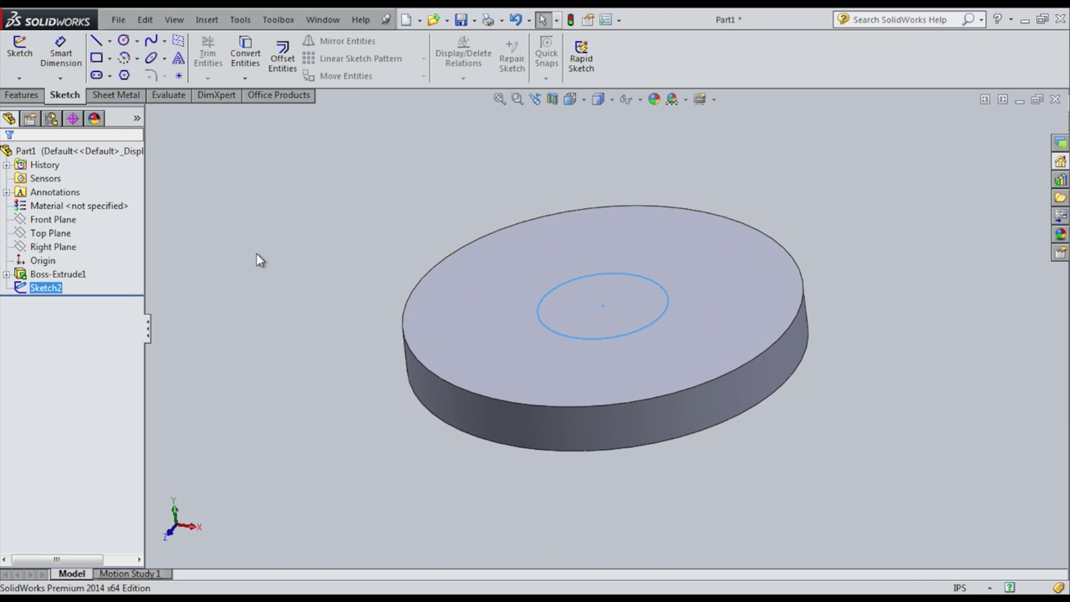
{"action": "left_click", "coordinate": [20, 95]}
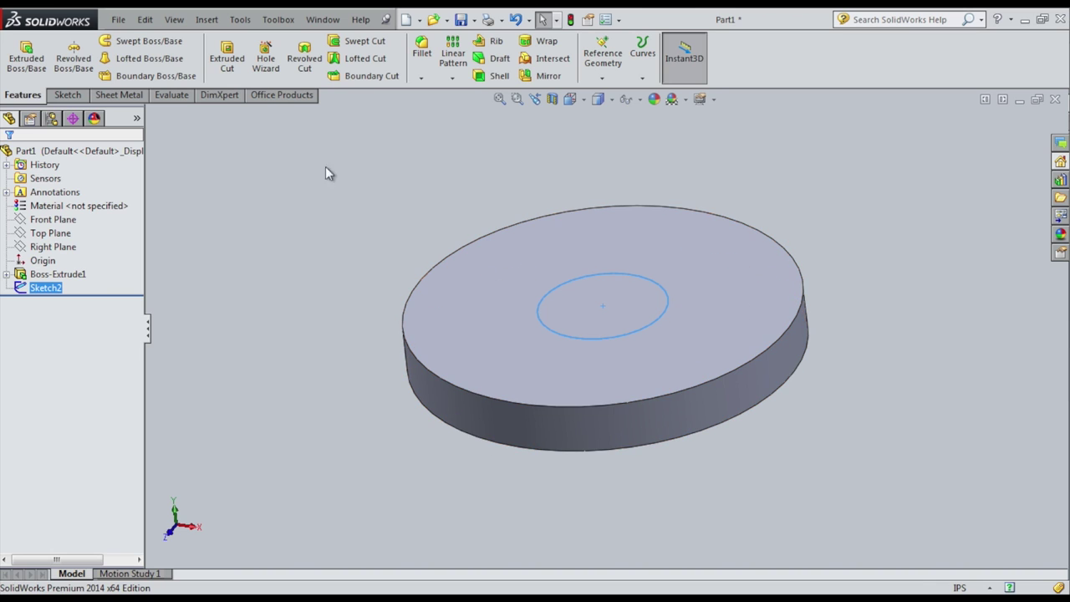
Try Blind, Through All and both-direction end conditions on the circle cut, then abandon it.
{"action": "left_click", "coordinate": [233, 70]}
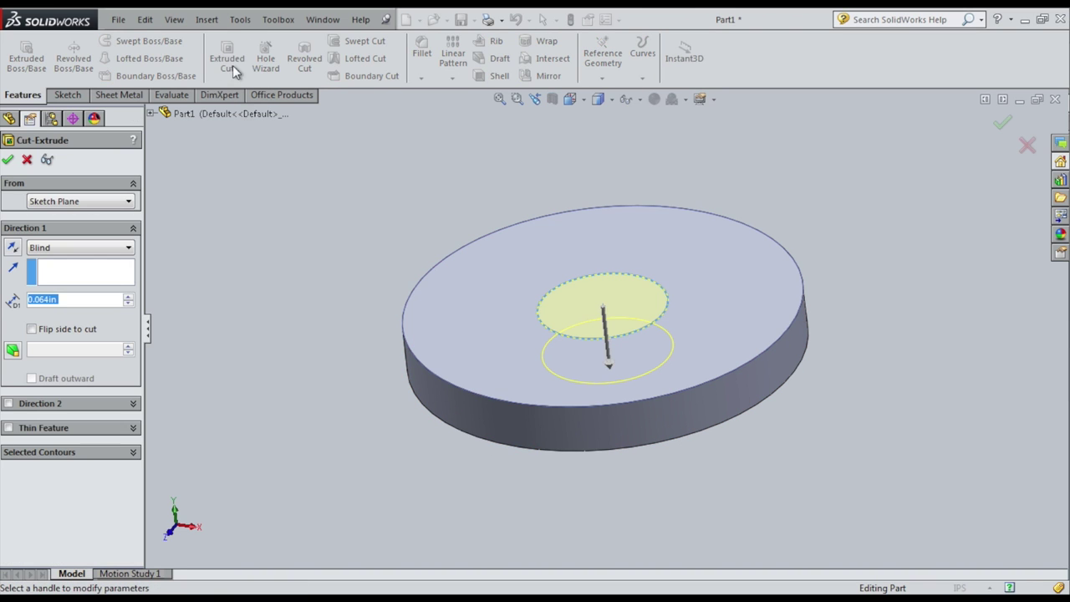
{"action": "left_click", "coordinate": [53, 251]}
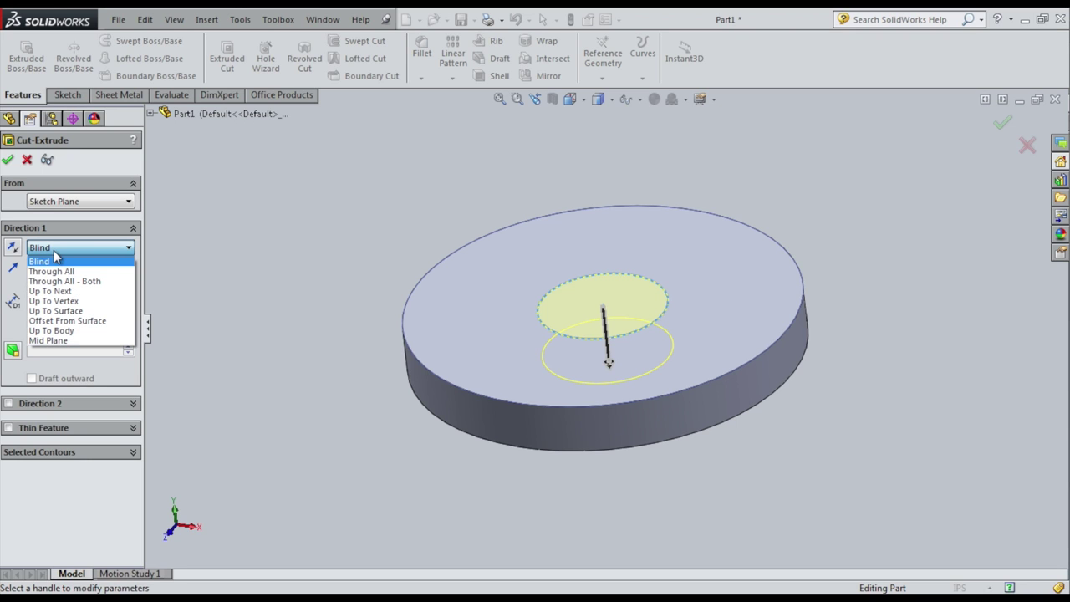
{"action": "left_click", "coordinate": [74, 260]}
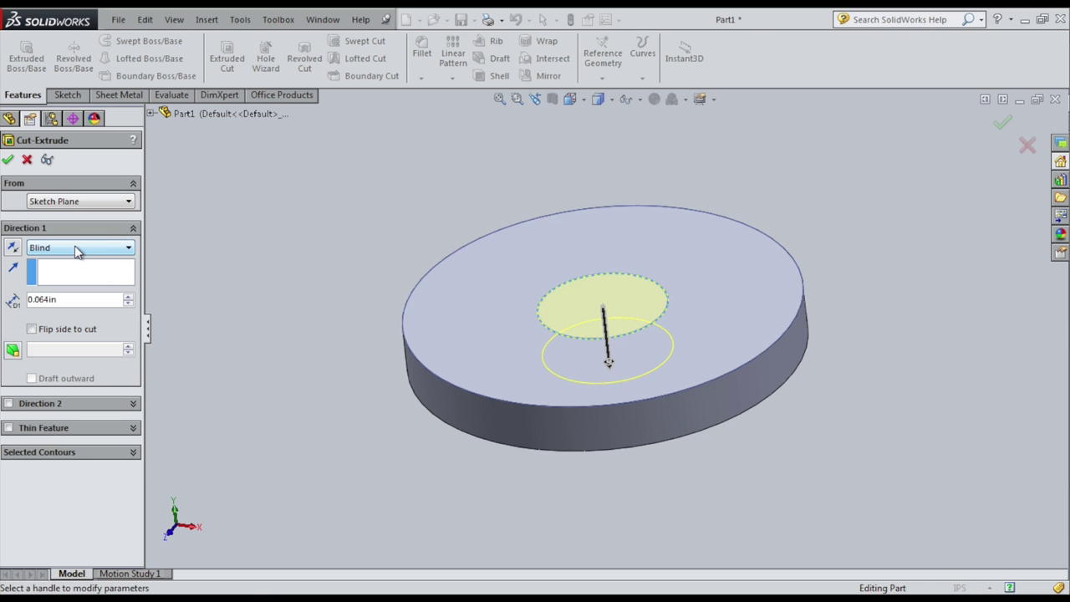
{"action": "left_click", "coordinate": [83, 248]}
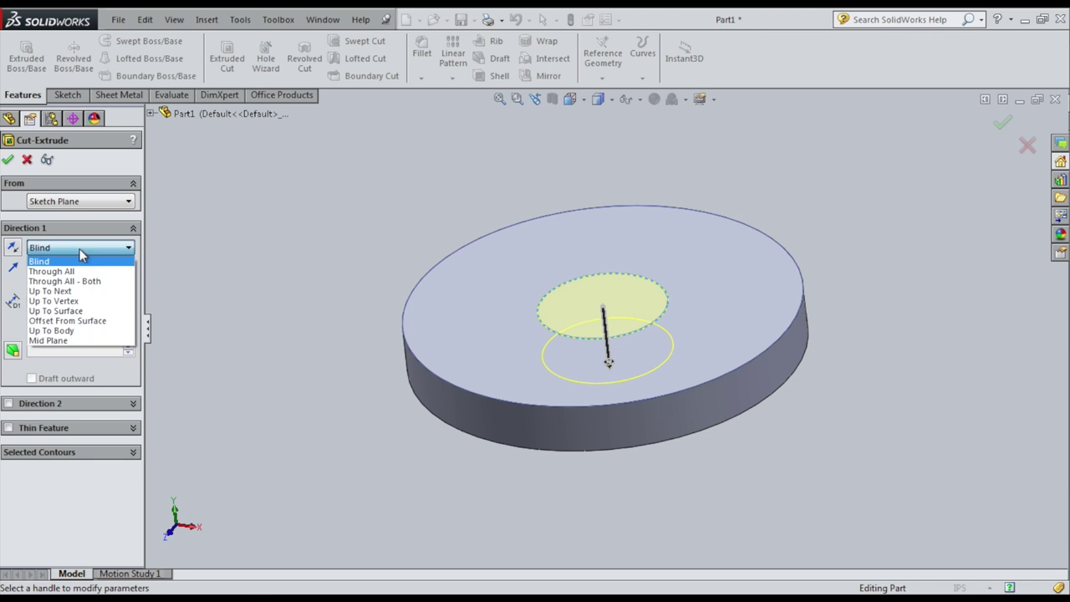
{"action": "left_click", "coordinate": [73, 271]}
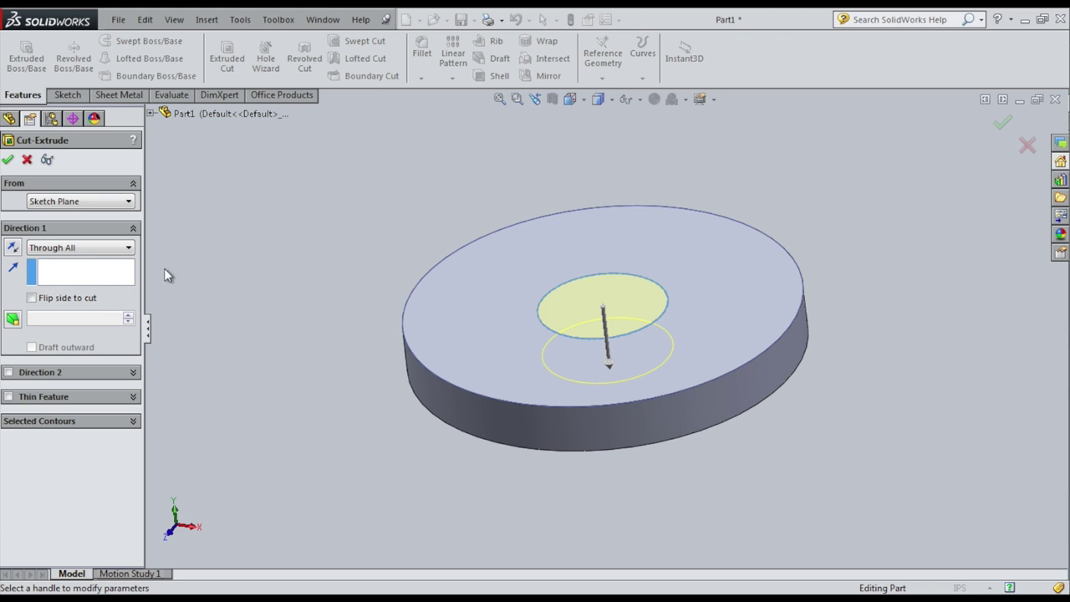
{"action": "left_click", "coordinate": [60, 247]}
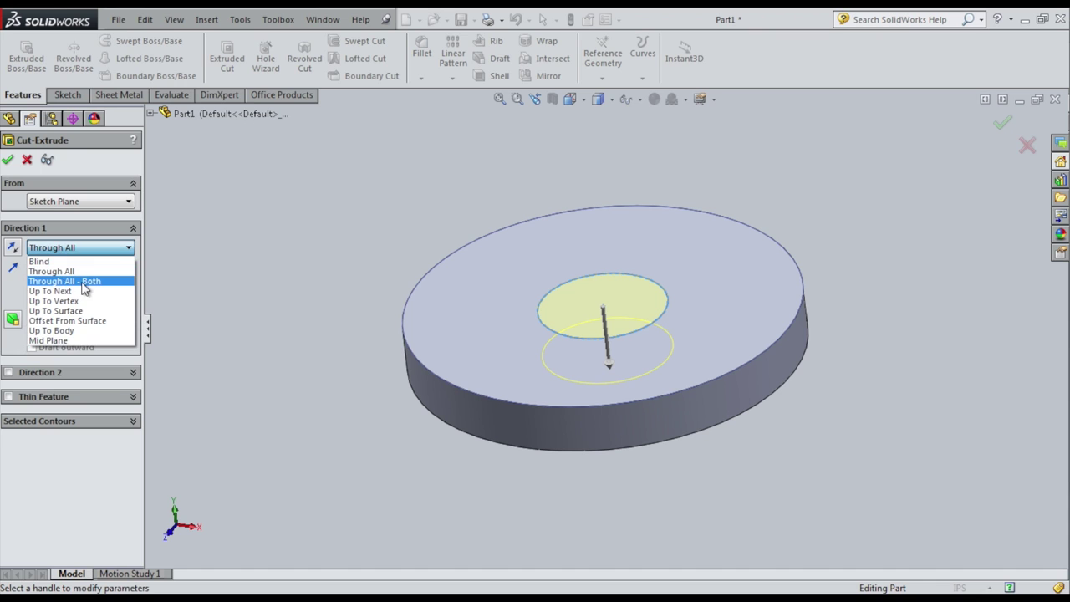
{"action": "left_click", "coordinate": [88, 285]}
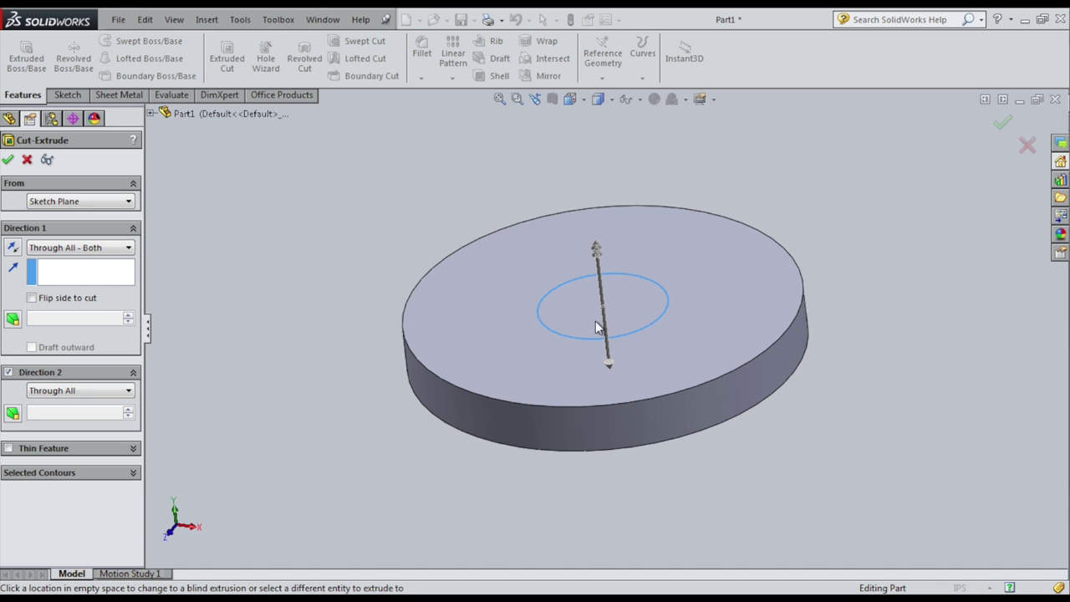
{"action": "left_click", "coordinate": [67, 249]}
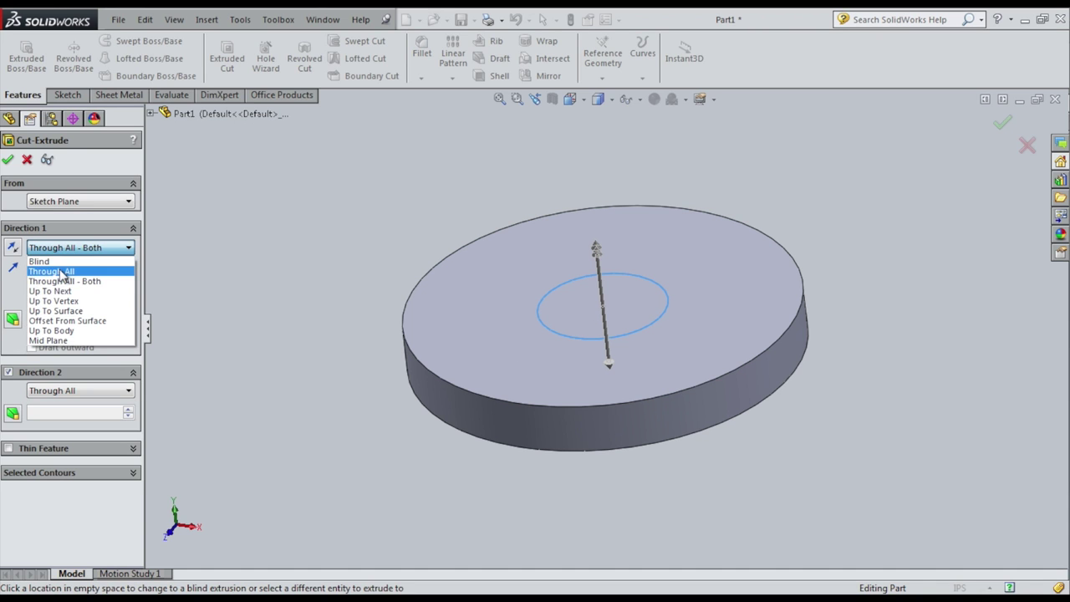
{"action": "left_click", "coordinate": [62, 273]}
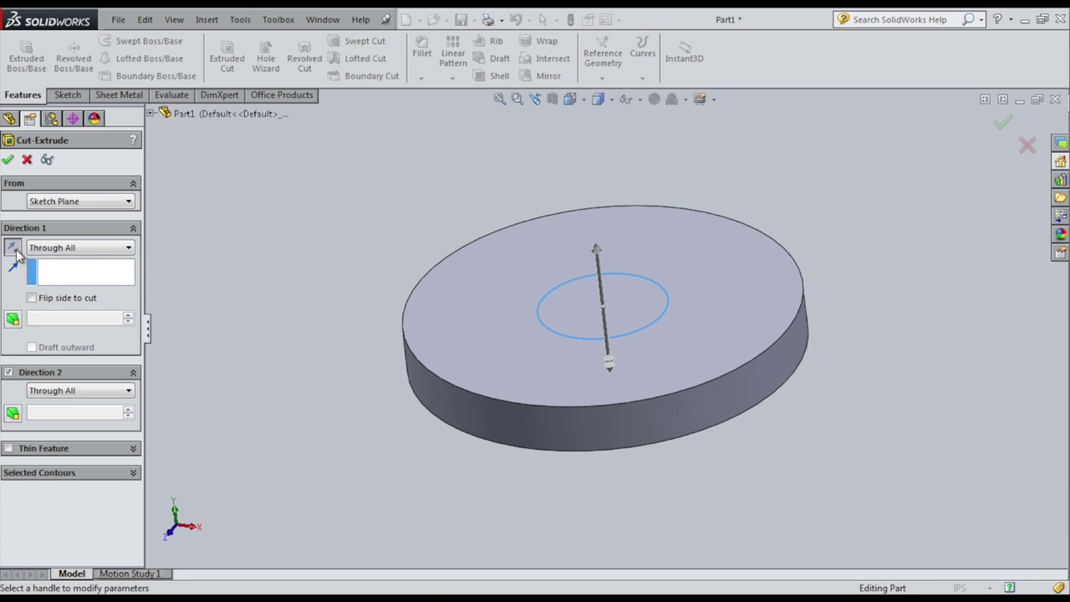
{"action": "left_click", "coordinate": [14, 251]}
{"action": "left_click", "coordinate": [71, 249]}
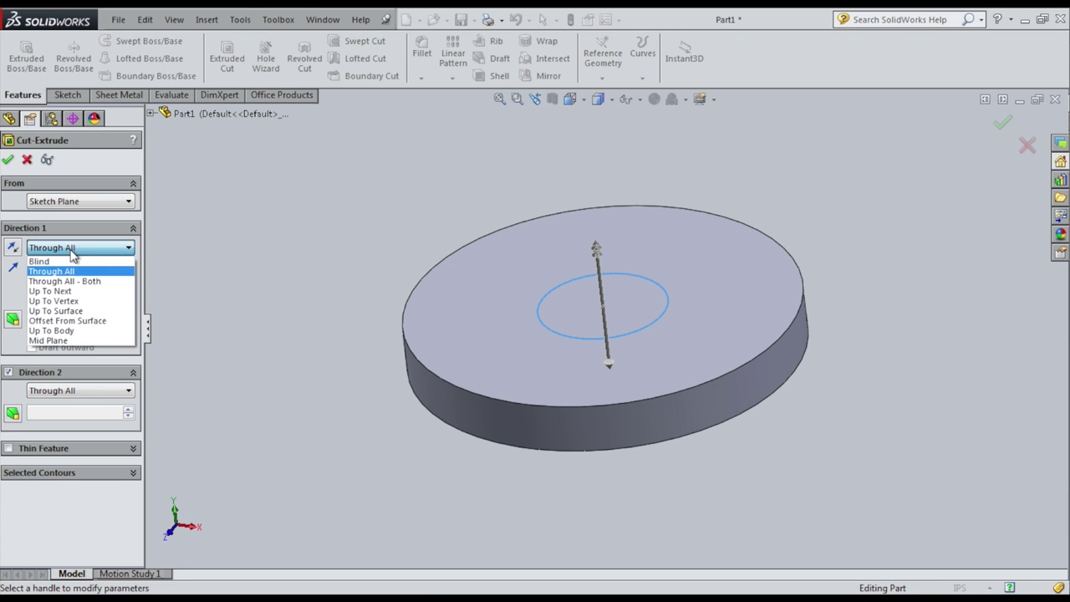
{"action": "left_click", "coordinate": [74, 281]}
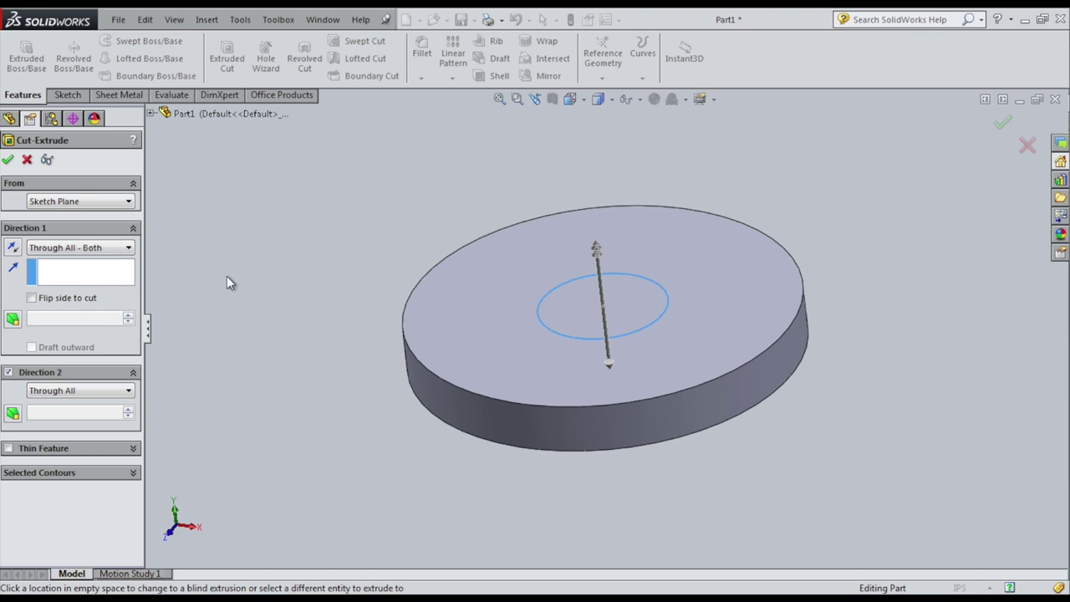
{"action": "left_click", "coordinate": [8, 160]}
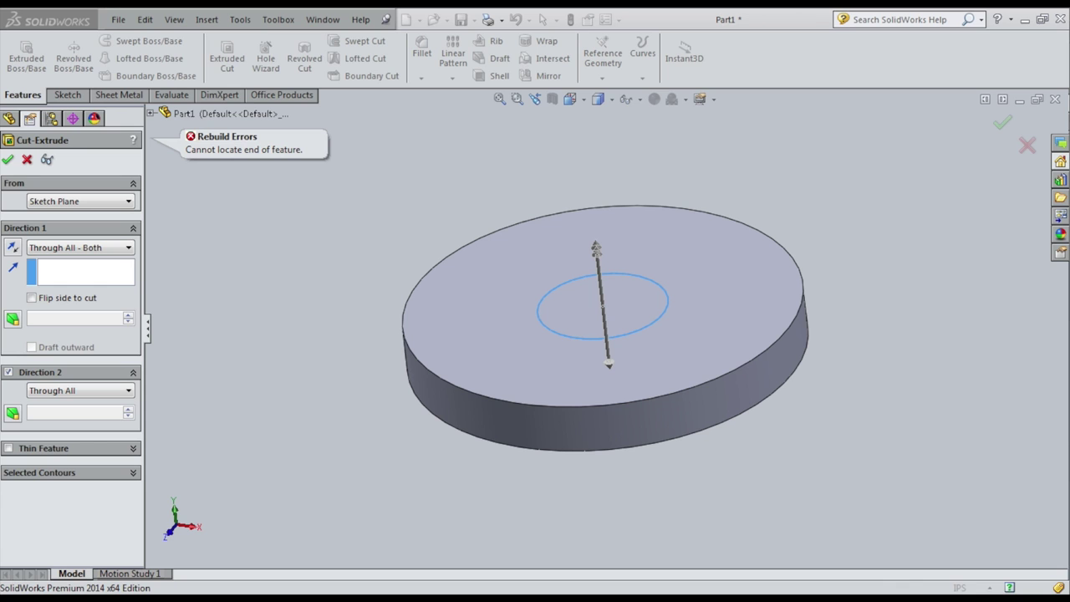
{"action": "left_click", "coordinate": [27, 159]}
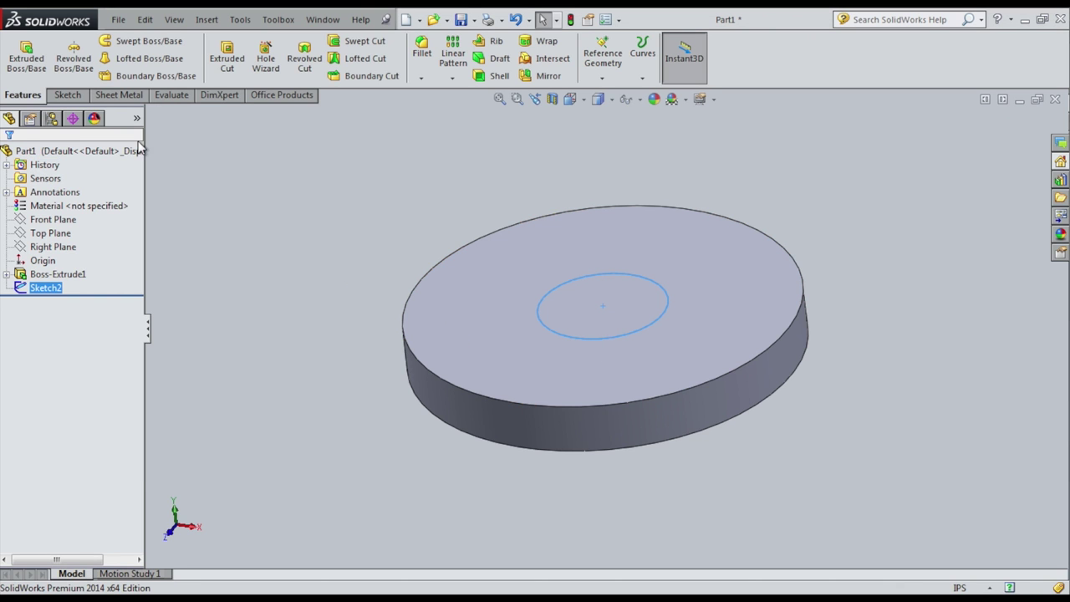
Redo the circle cut as Through All, boring the 0.165 in hole through the disc.
{"action": "left_click", "coordinate": [227, 59]}
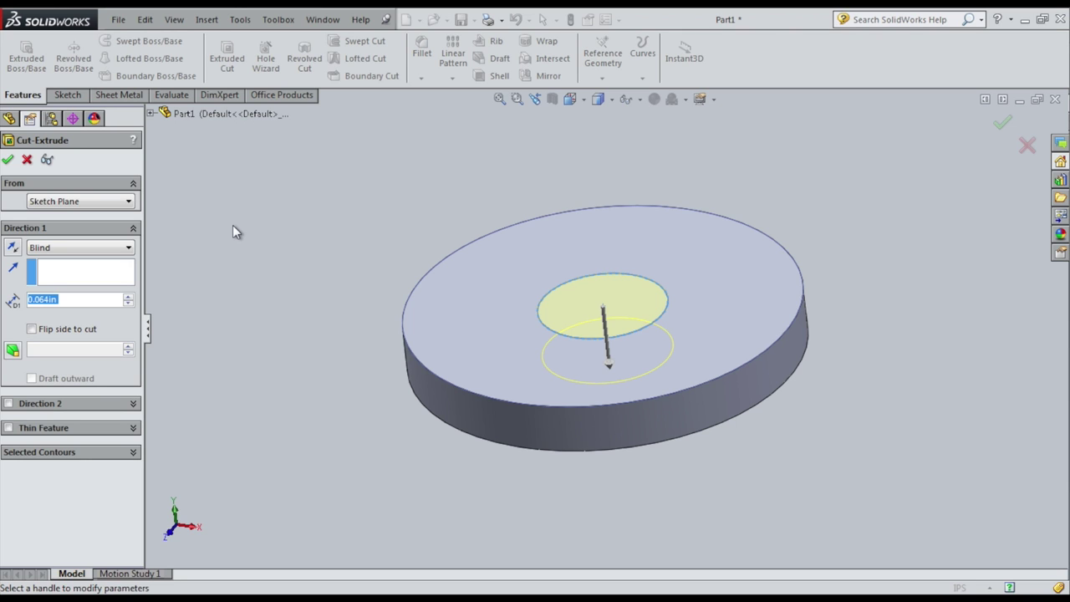
{"action": "left_click", "coordinate": [126, 248]}
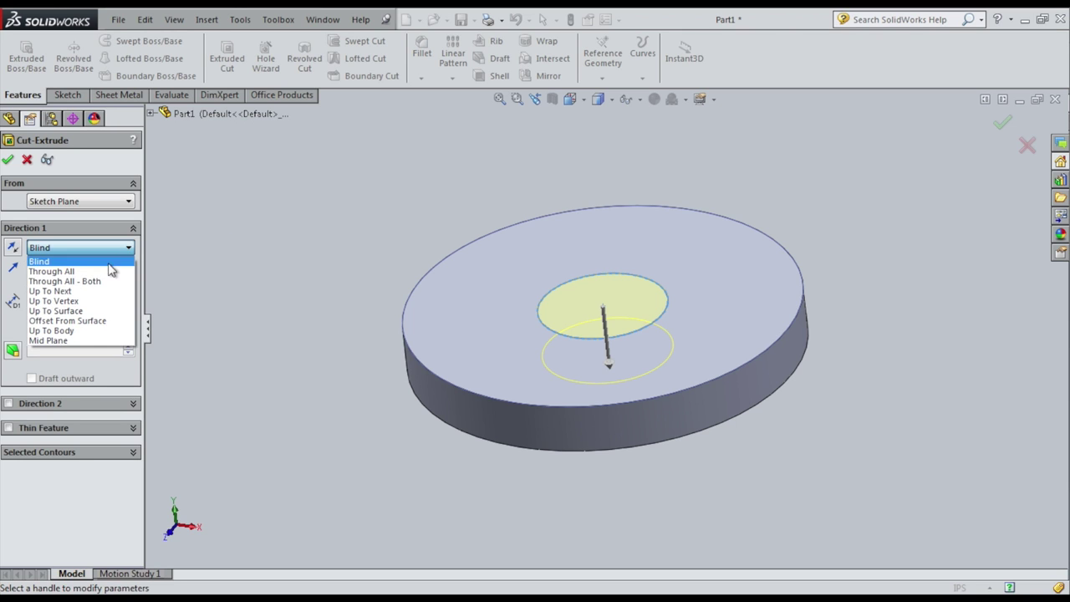
{"action": "left_click", "coordinate": [109, 271]}
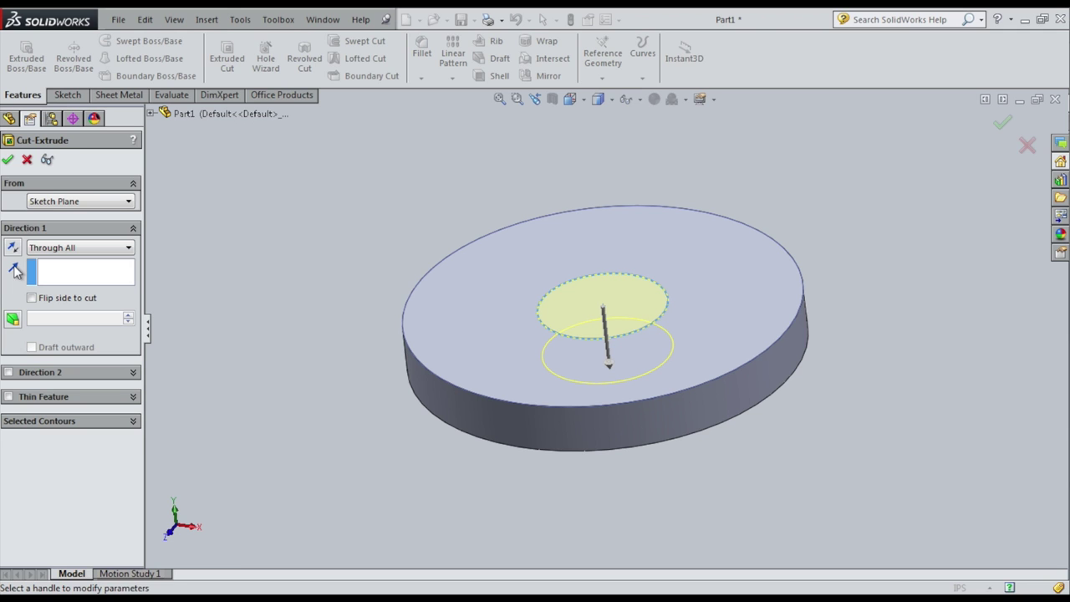
{"action": "left_click", "coordinate": [8, 158]}
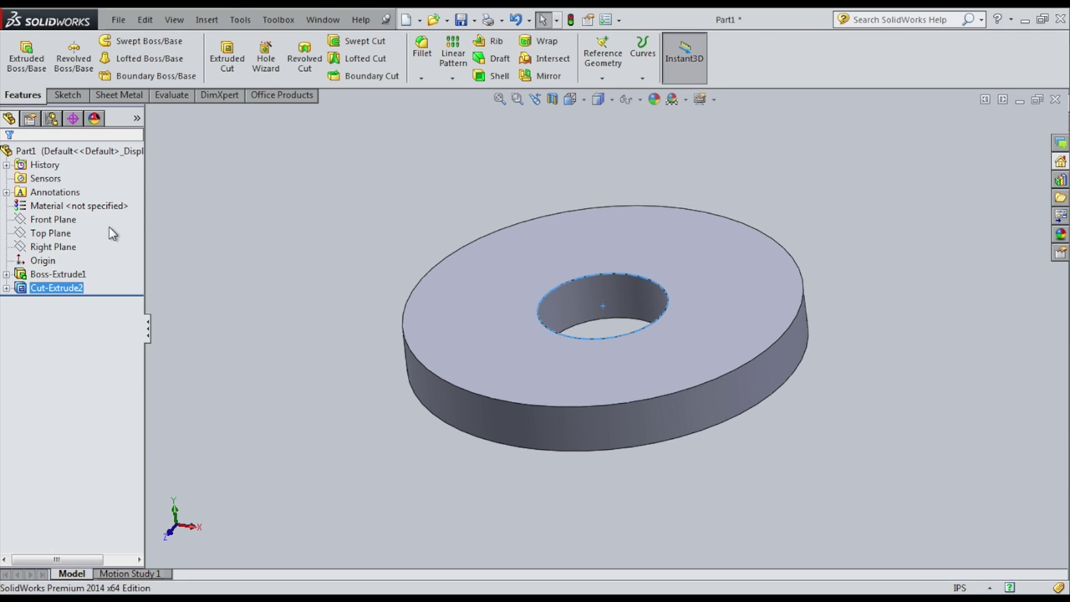
Start Save As and browse into the Monroe F Parts folder.
{"action": "middle_click_drag", "start_coordinate": [351, 397], "coordinate": [238, 401]}
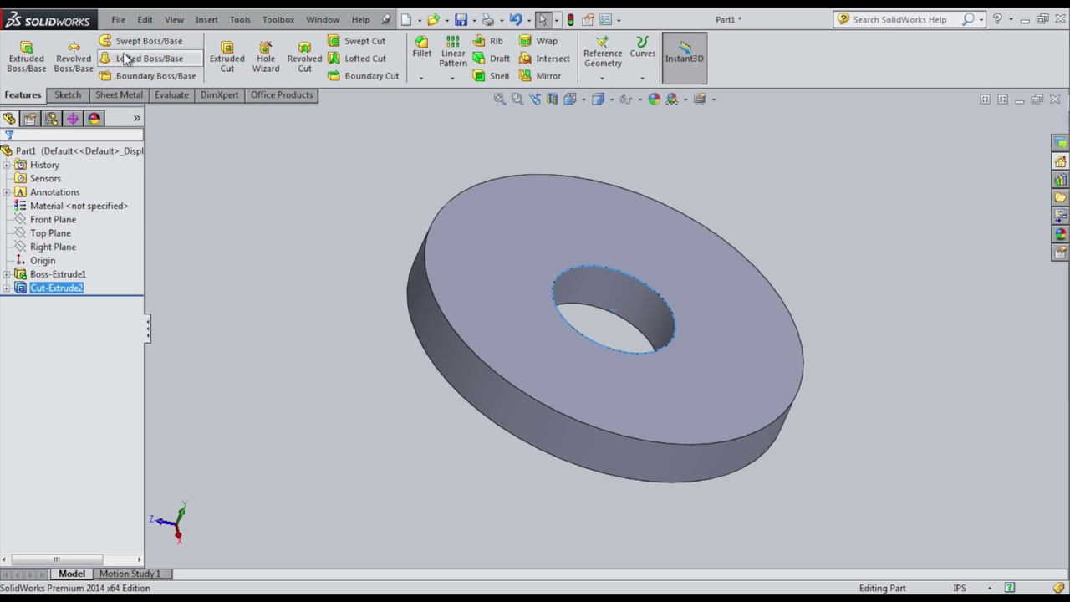
{"action": "left_click", "coordinate": [118, 20]}
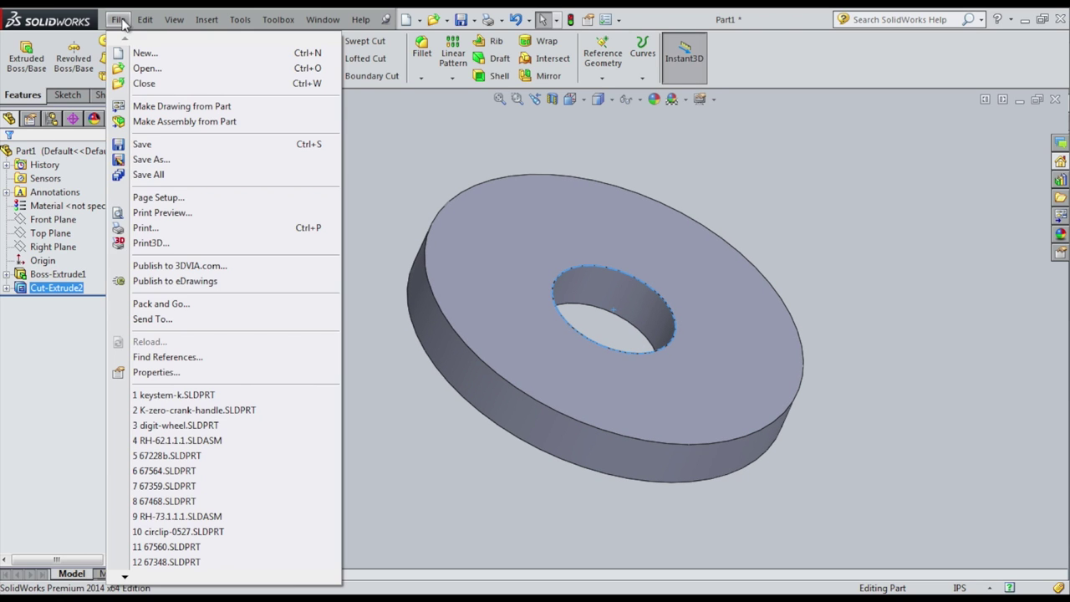
{"action": "left_click", "coordinate": [138, 164]}
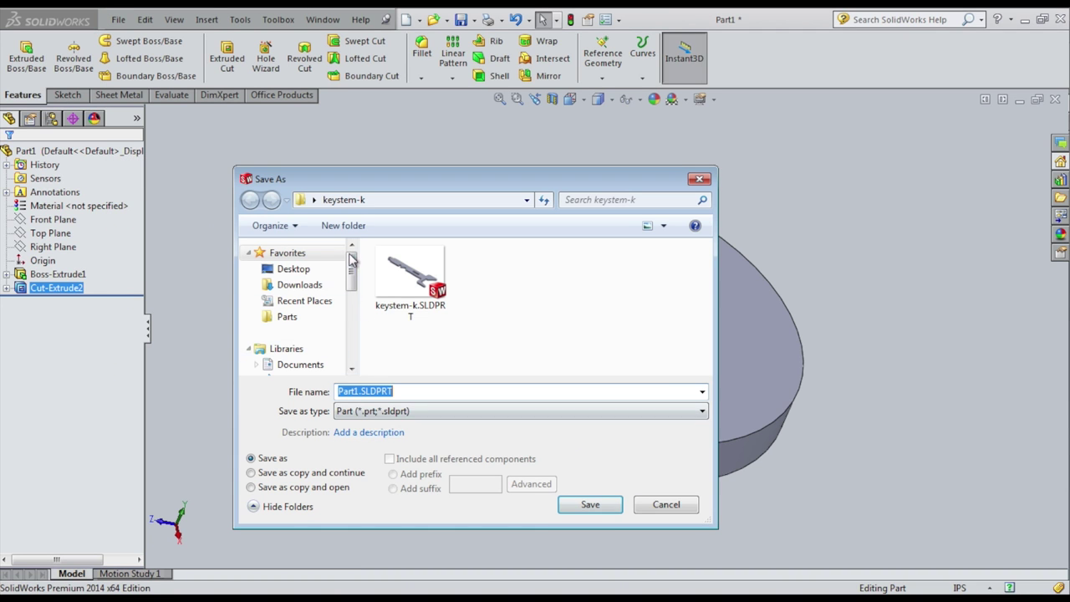
{"action": "left_click", "coordinate": [291, 269]}
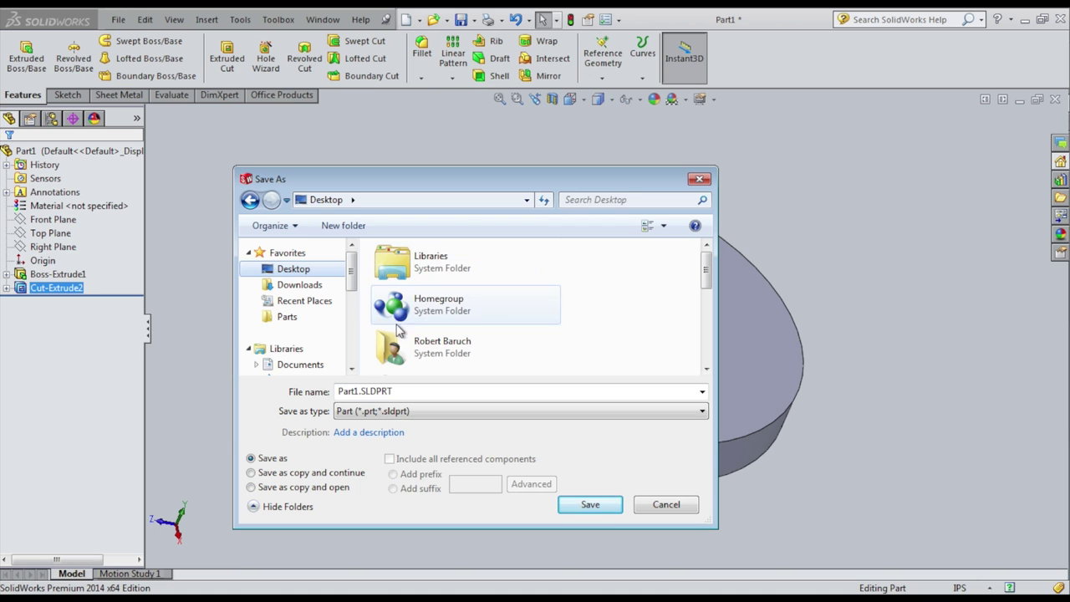
{"action": "scroll", "coordinate": [411, 356], "scroll_direction": "down", "scroll_amount": 3}
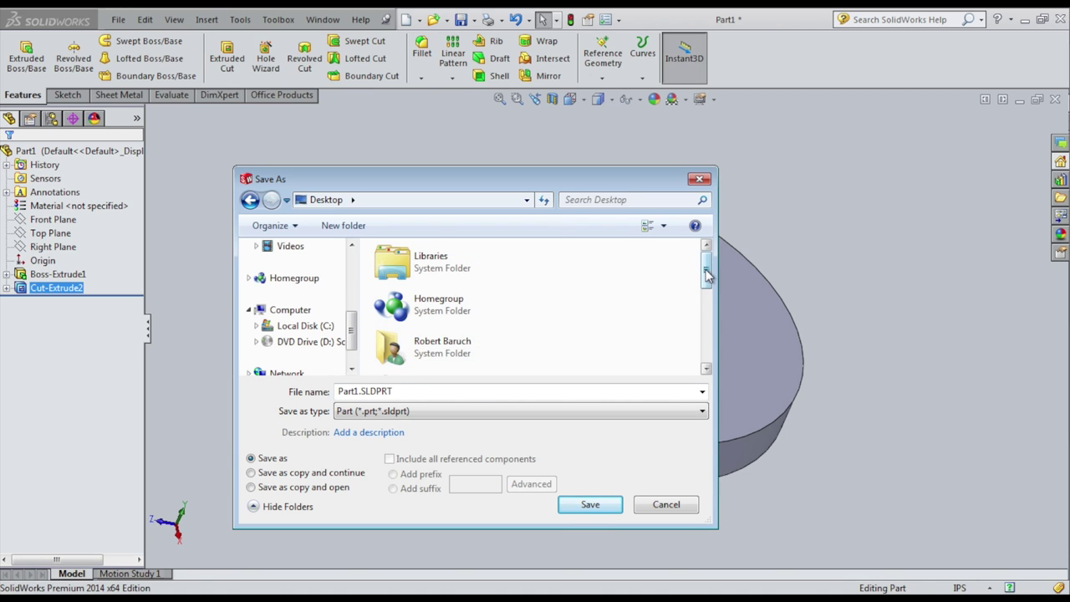
{"action": "left_click_drag", "start_coordinate": [707, 276], "coordinate": [709, 338]}
{"action": "double_click", "coordinate": [425, 281]}
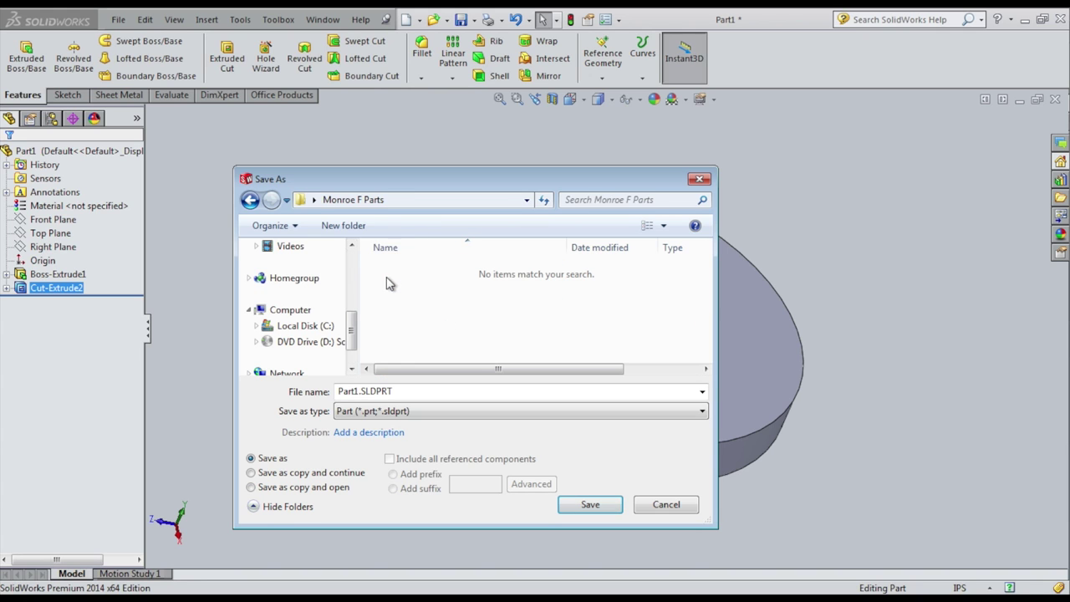
Name the file 'Big washer from bag 5' and save the part.
{"action": "left_click", "coordinate": [360, 391]}
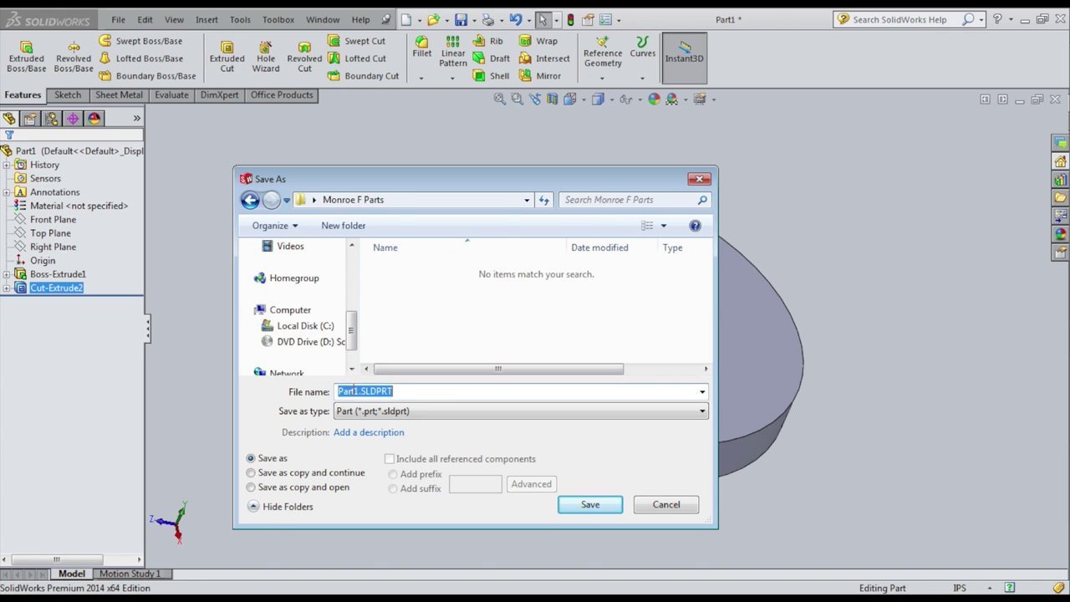
{"action": "left_click_drag", "start_coordinate": [360, 392], "coordinate": [332, 391]}
{"action": "type", "text": "Washer f"}
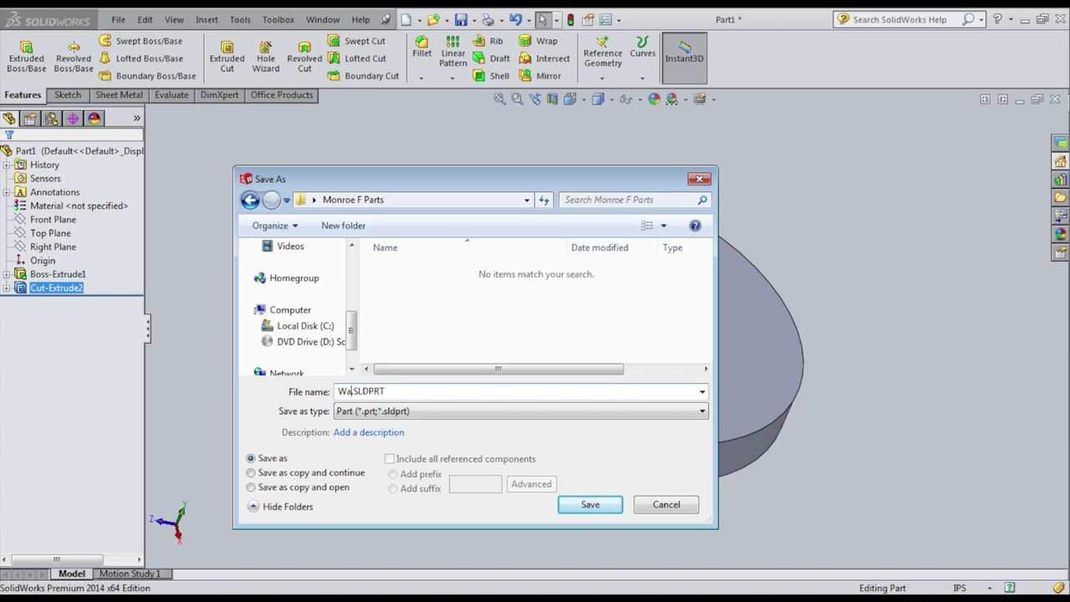
{"action": "type", "text": "rom bag "}
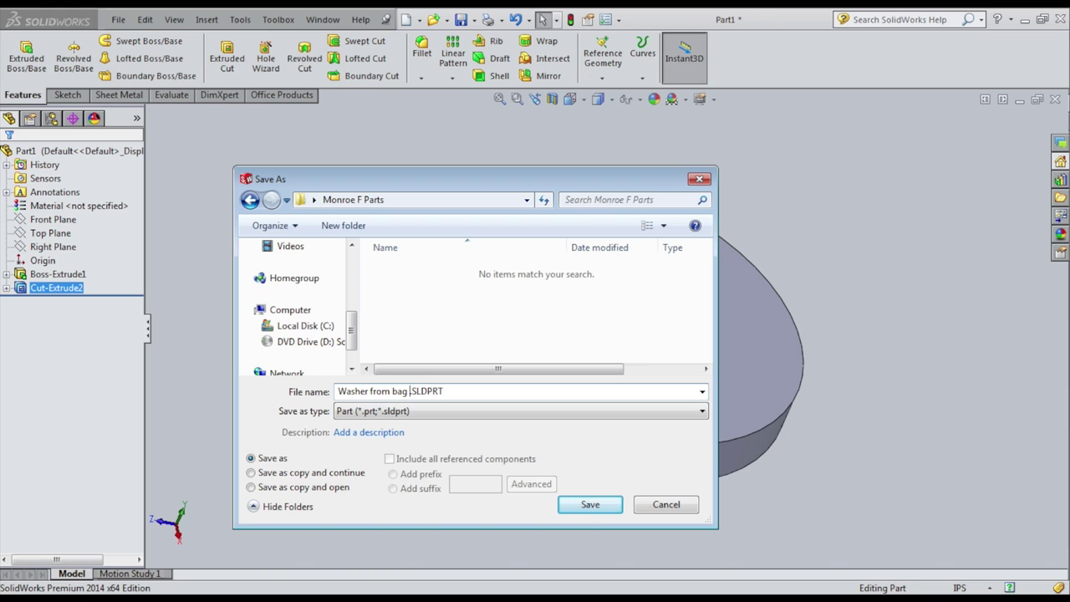
{"action": "type", "text": "5"}
{"action": "key", "text": "Left"}
{"action": "left_click", "coordinate": [351, 392]}
{"action": "type", "text": "Big"}
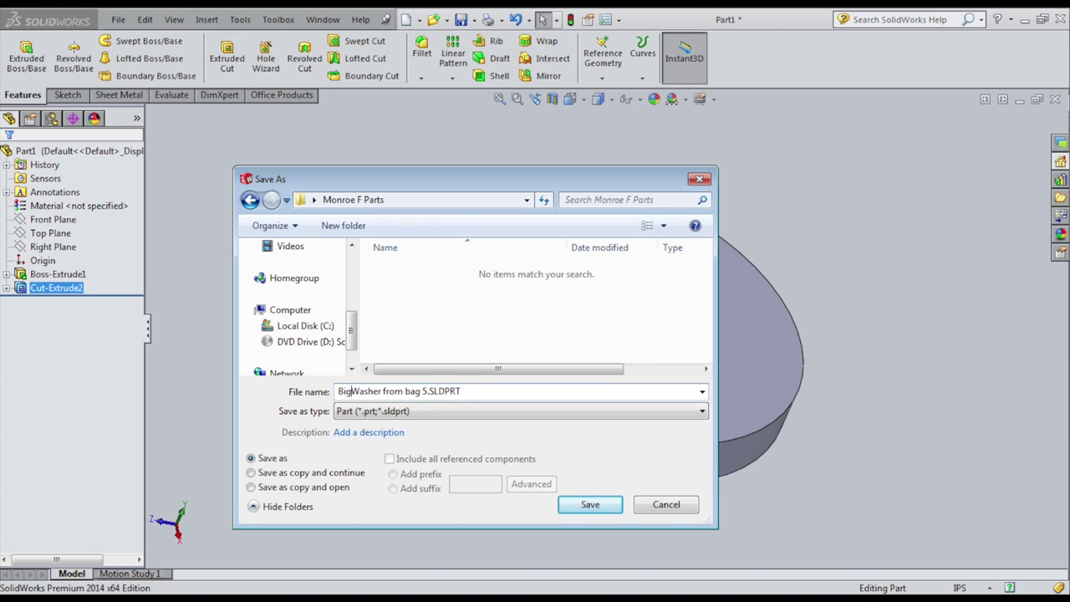
{"action": "key", "text": "BackSpace"}
{"action": "type", "text": "w"}
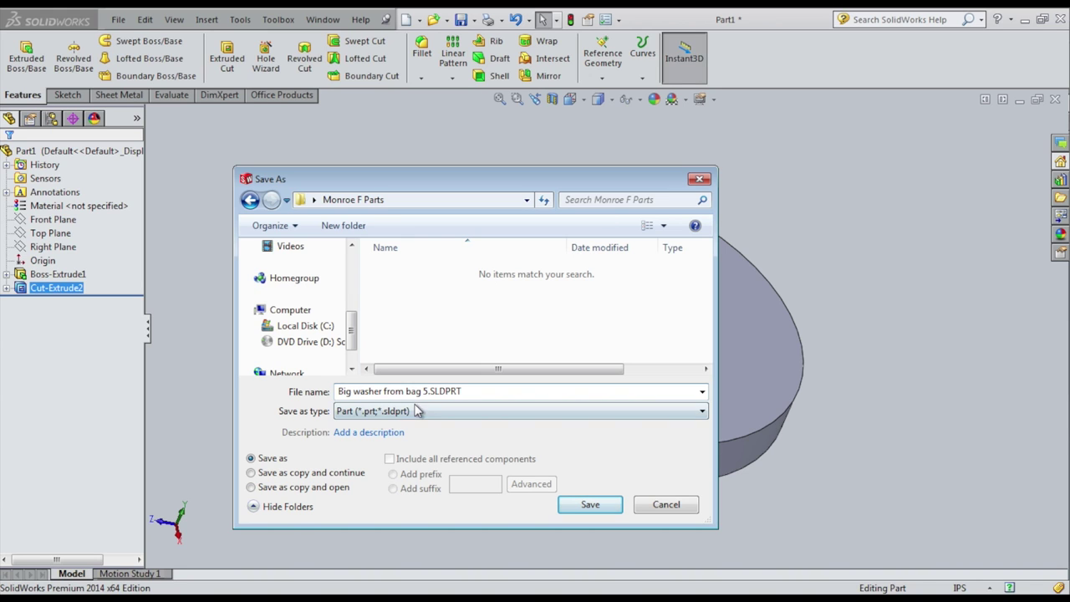
{"action": "left_click", "coordinate": [588, 505]}
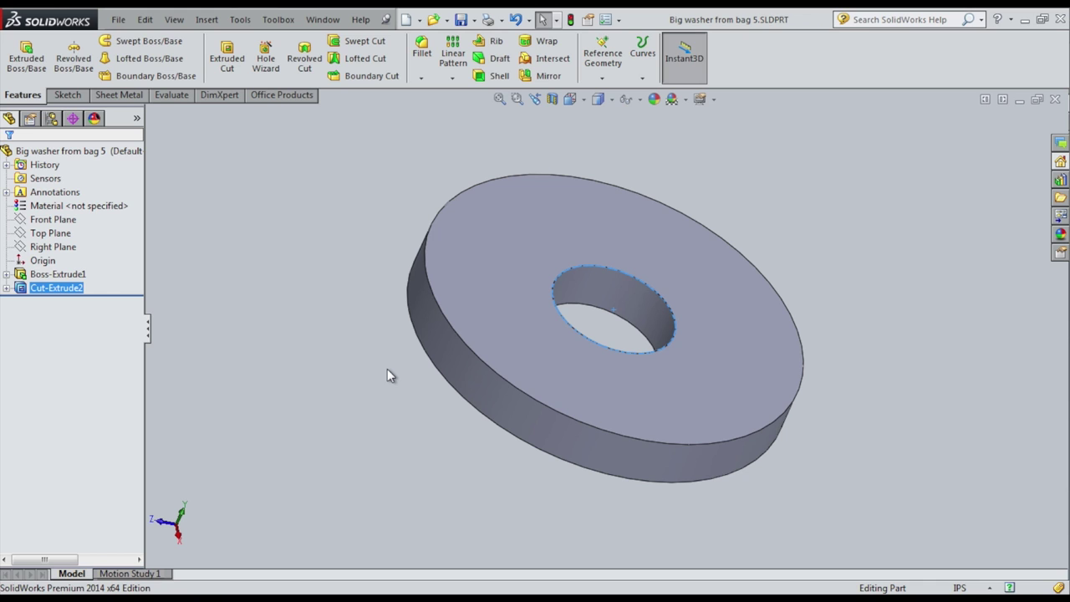
Start Save As and choose STL (*.stl) as the file type.
{"action": "left_click", "coordinate": [117, 21]}
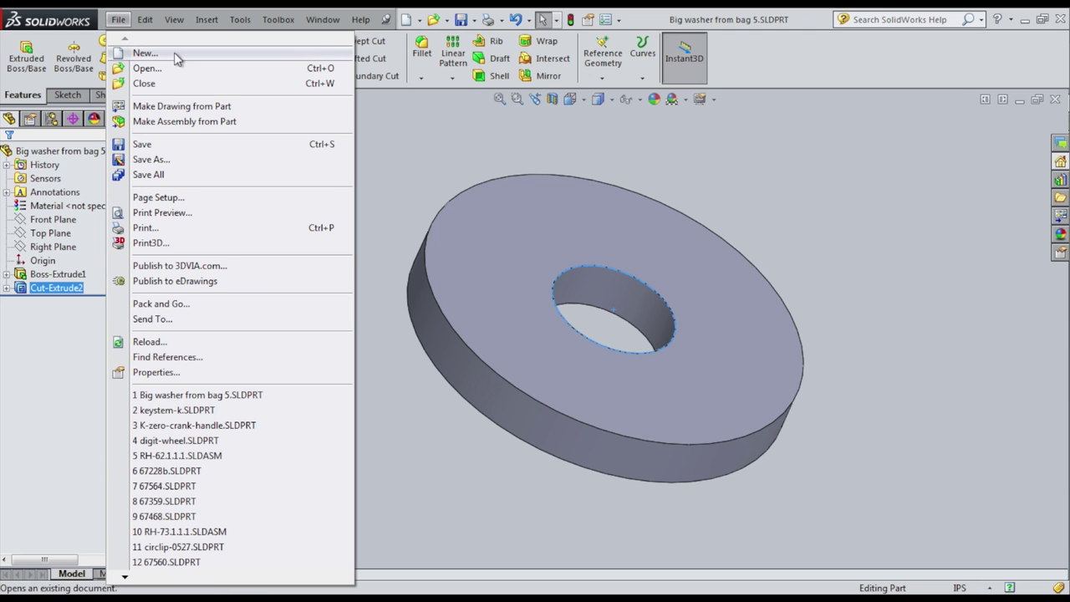
{"action": "left_click", "coordinate": [150, 159]}
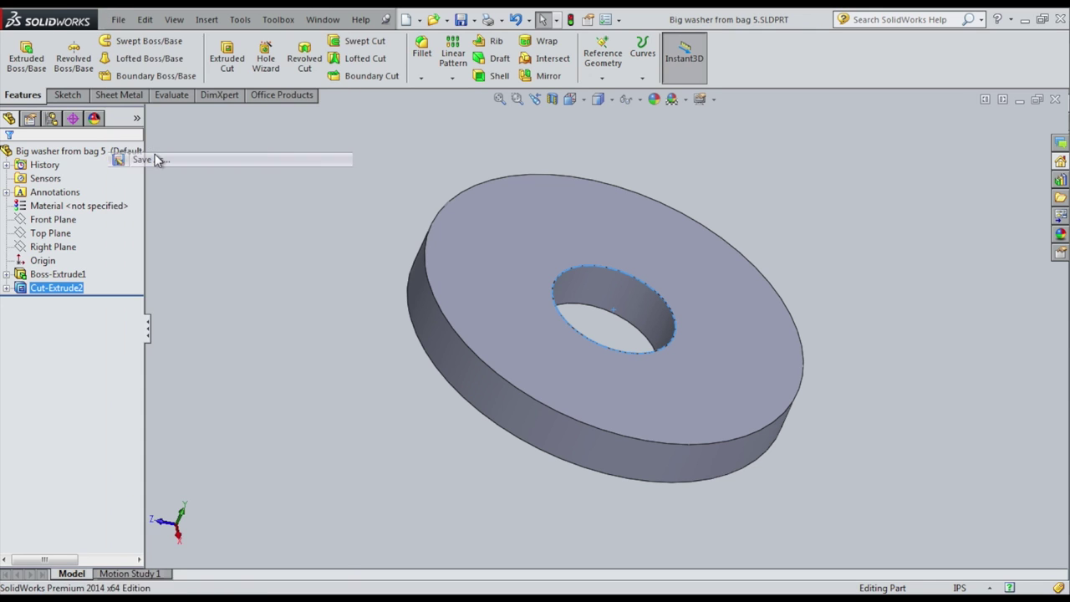
{"action": "left_click", "coordinate": [386, 410]}
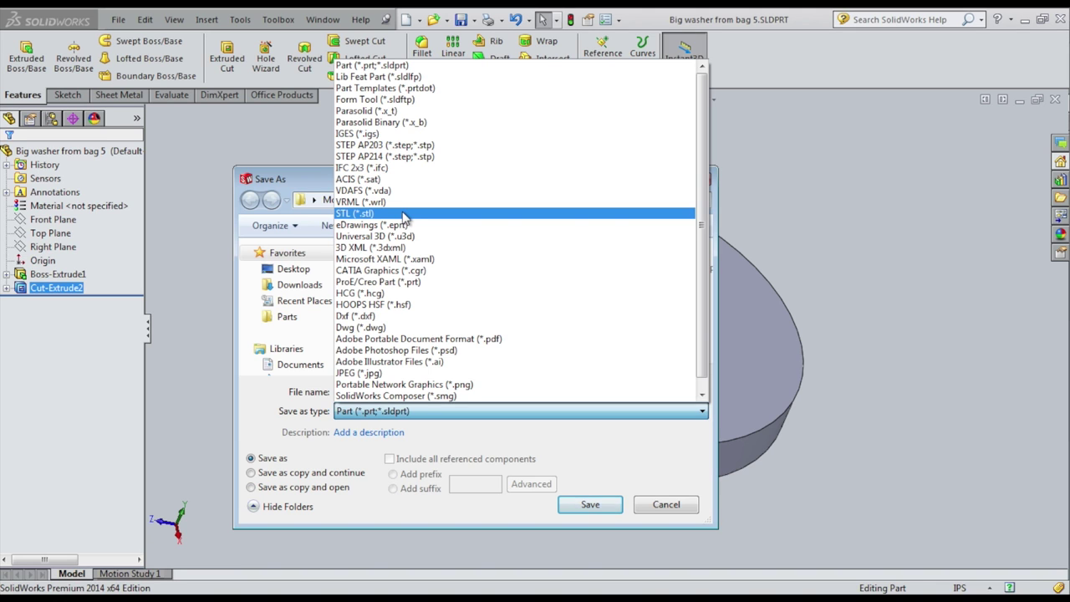
{"action": "left_click", "coordinate": [404, 214]}
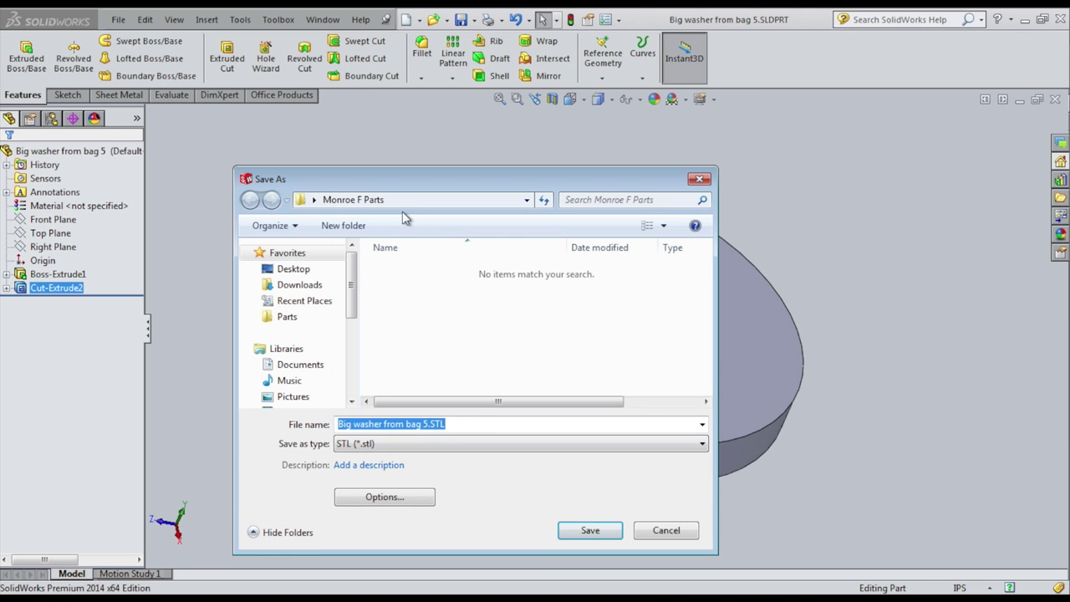
Compare Coarse and Fine STL resolution in the export options and keep Fine.
{"action": "left_click", "coordinate": [387, 497]}
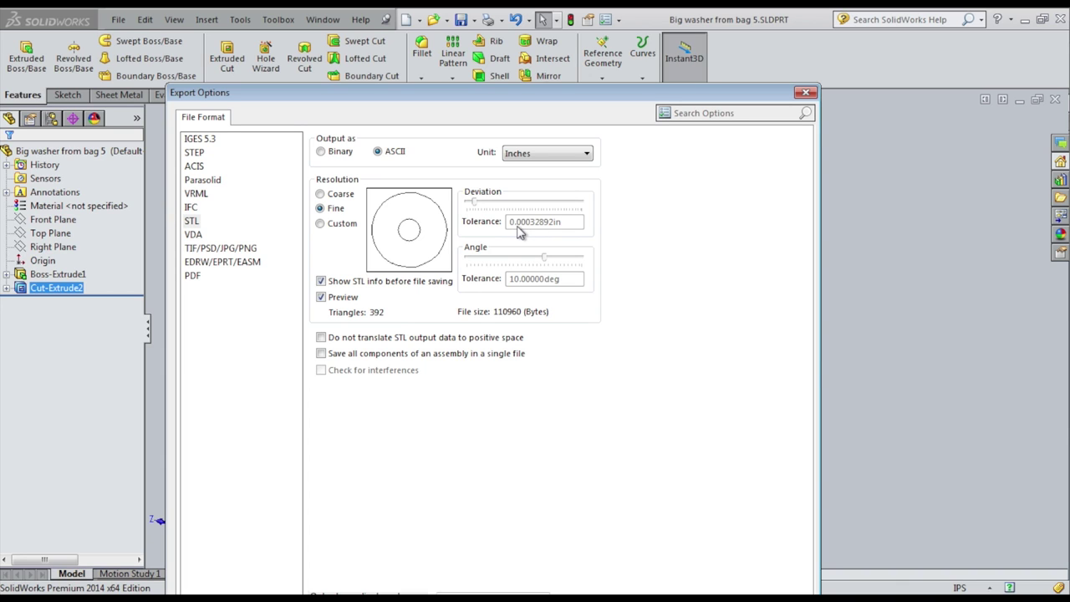
{"action": "left_click", "coordinate": [320, 194]}
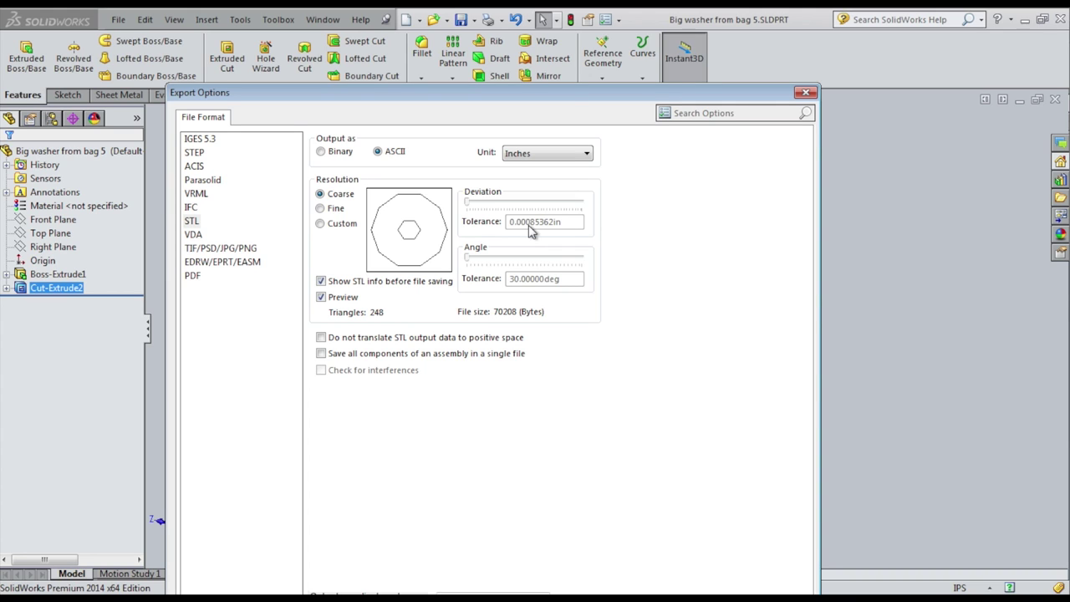
{"action": "left_click", "coordinate": [321, 209]}
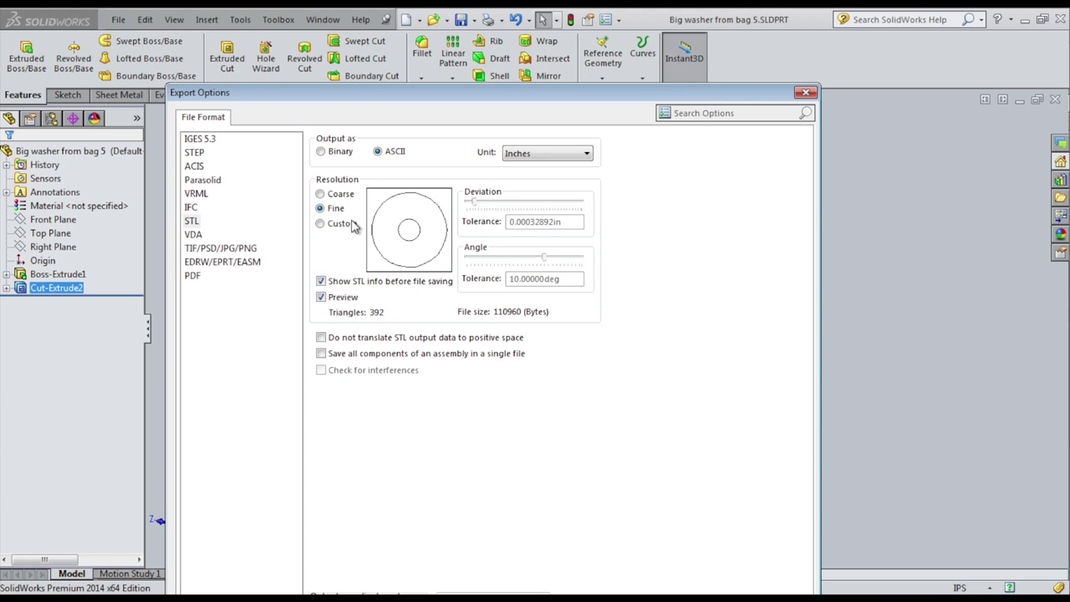
{"action": "left_click", "coordinate": [320, 194]}
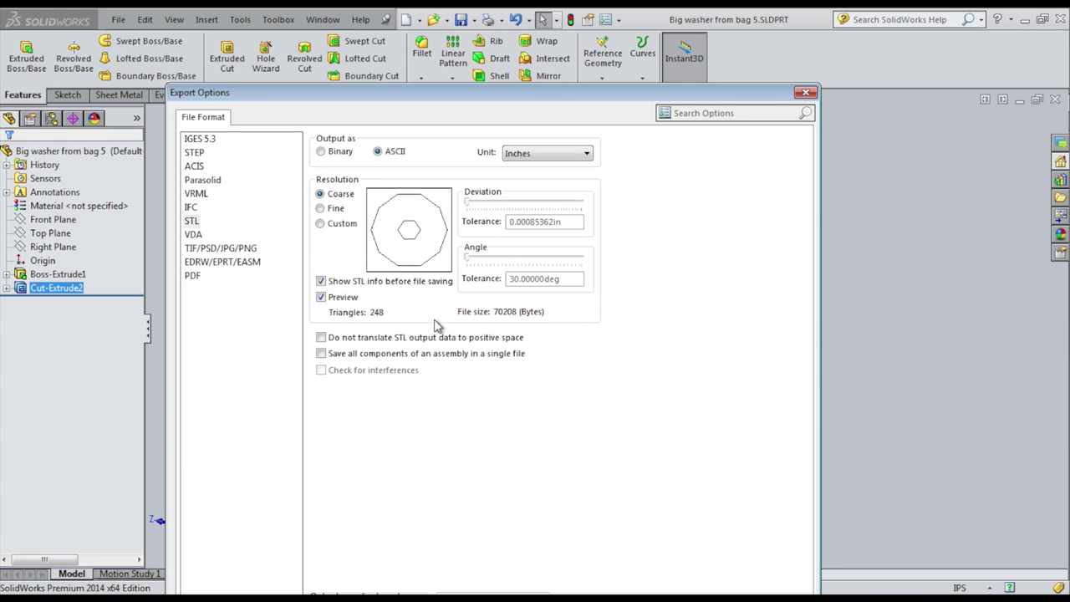
{"action": "left_click", "coordinate": [320, 209]}
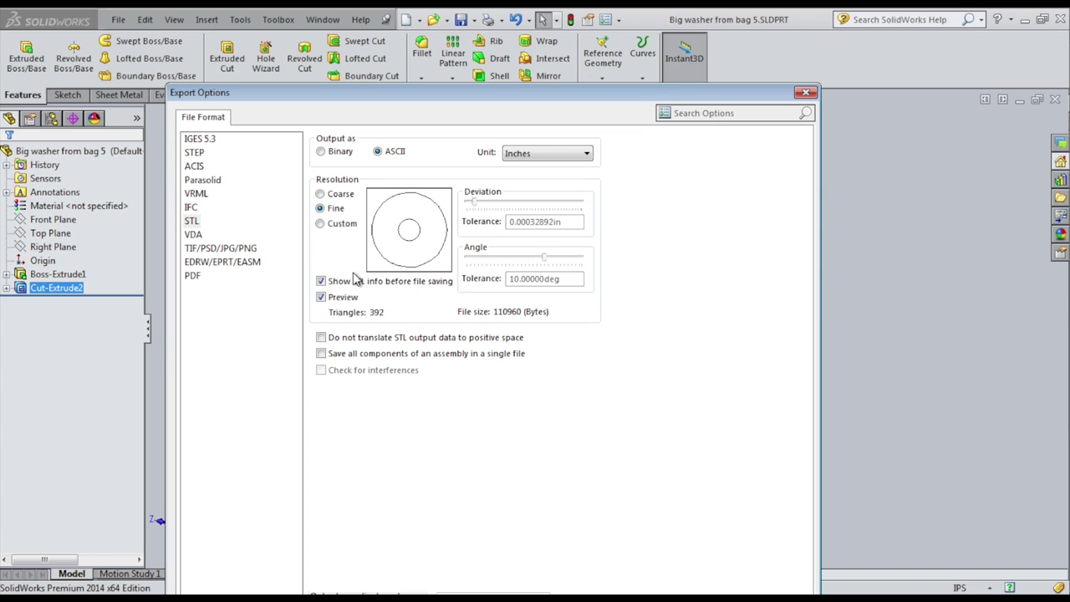
{"action": "left_click", "coordinate": [321, 194]}
{"action": "left_click", "coordinate": [321, 209]}
{"action": "left_click", "coordinate": [807, 93]}
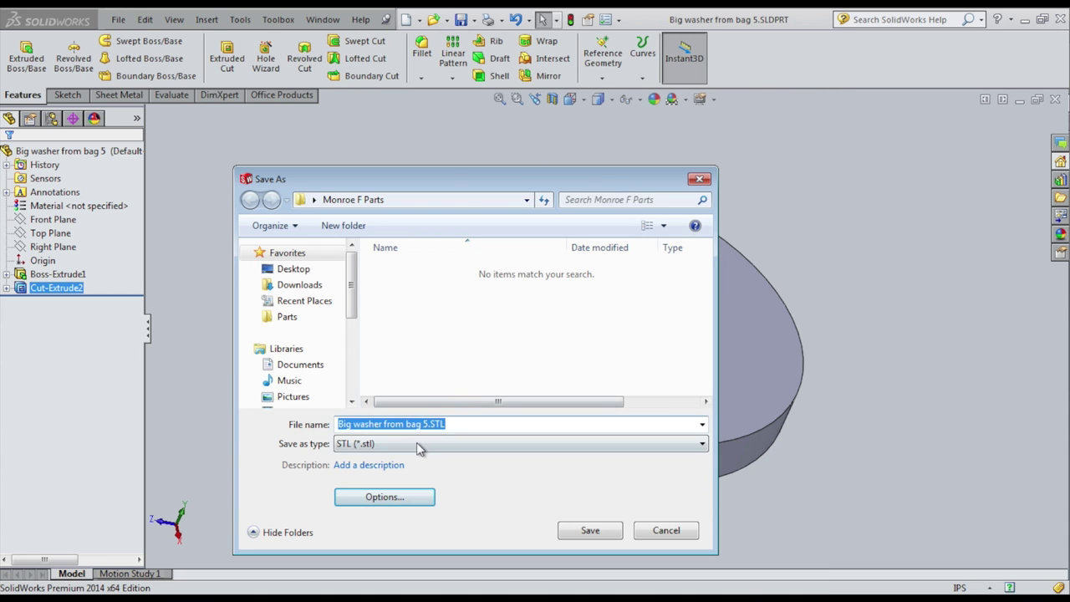
Leave the file type on STL and cancel the Save As without exporting.
{"action": "left_click", "coordinate": [418, 444]}
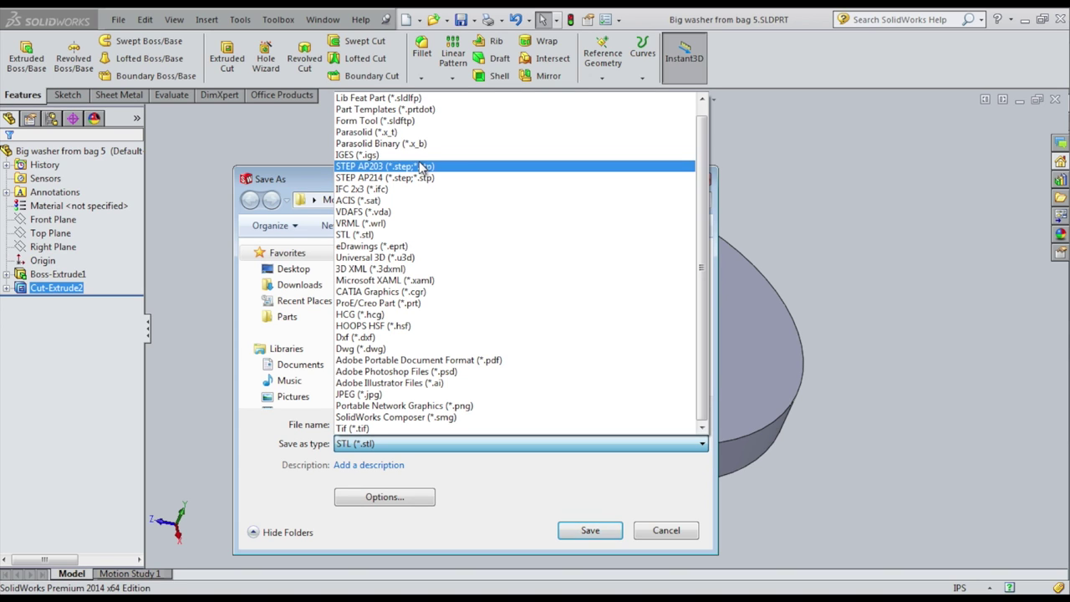
{"action": "scroll", "coordinate": [422, 167], "scroll_direction": "up", "scroll_amount": 1}
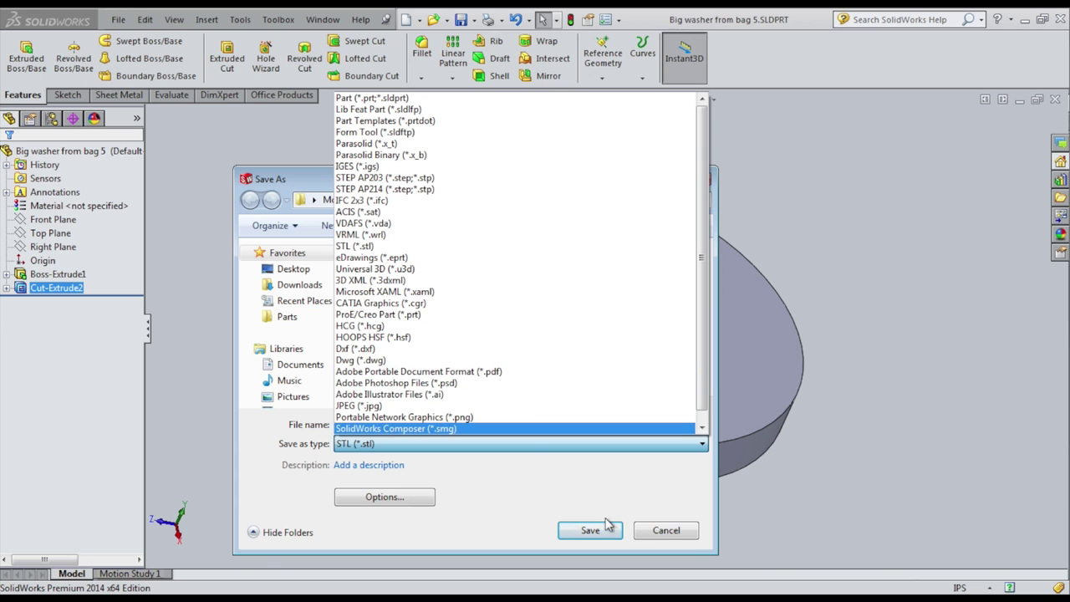
{"action": "left_click", "coordinate": [658, 532]}
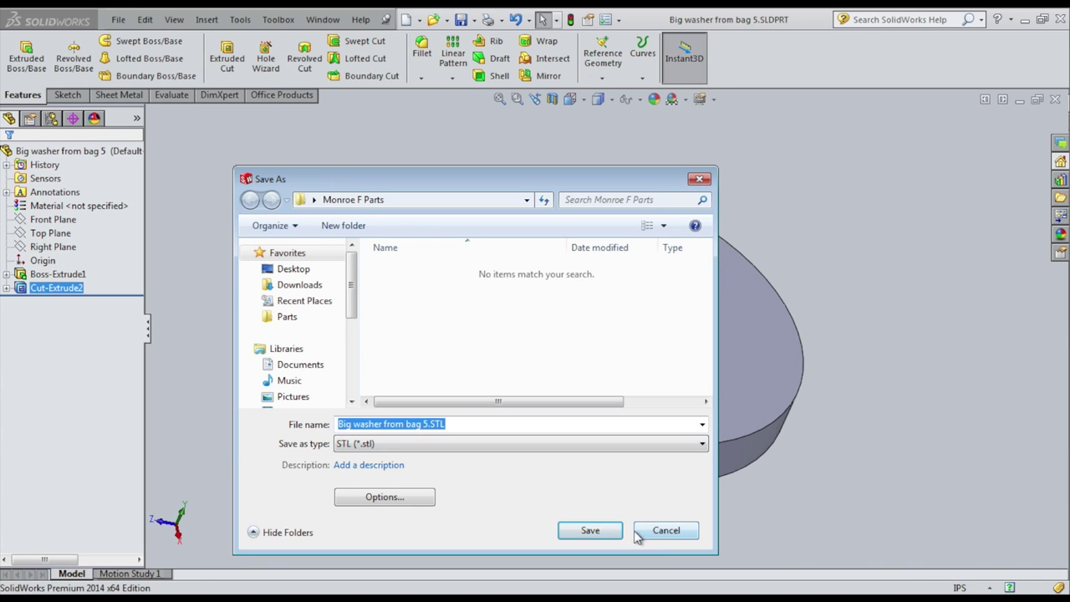
{"action": "left_click", "coordinate": [687, 532]}
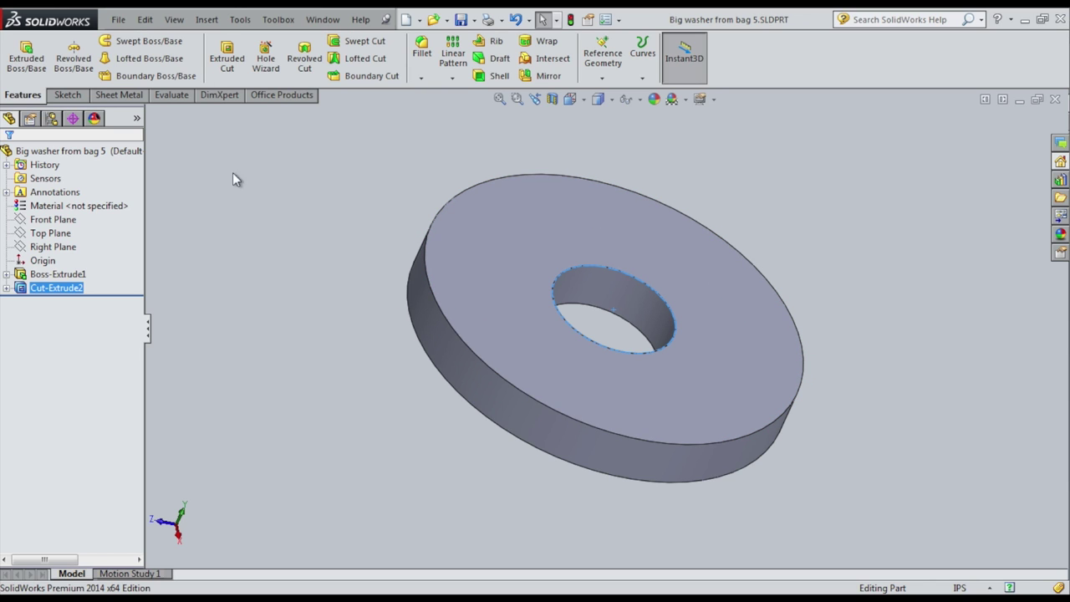
Create a new drawing from the B-CC-BY-SA template, after briefly previewing the Drawing template.
{"action": "left_click", "coordinate": [117, 20]}
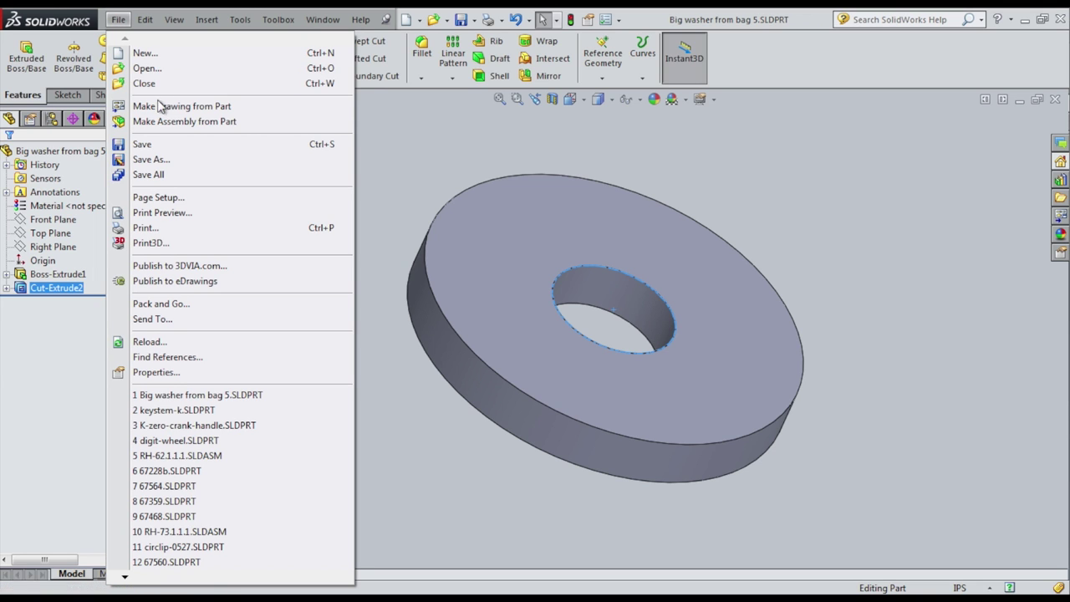
{"action": "left_click", "coordinate": [260, 107]}
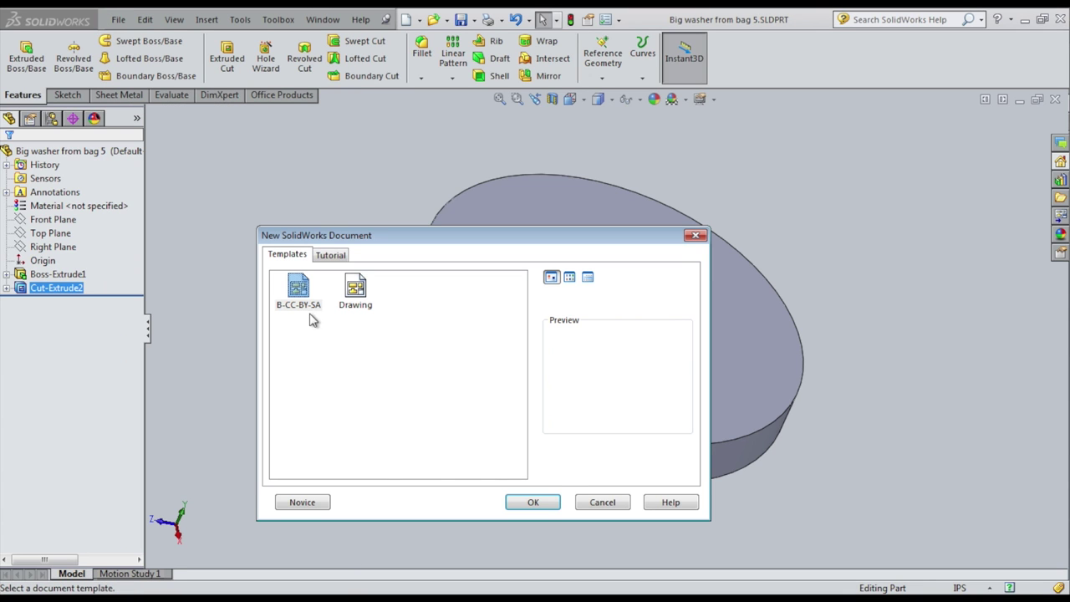
{"action": "left_click", "coordinate": [297, 290]}
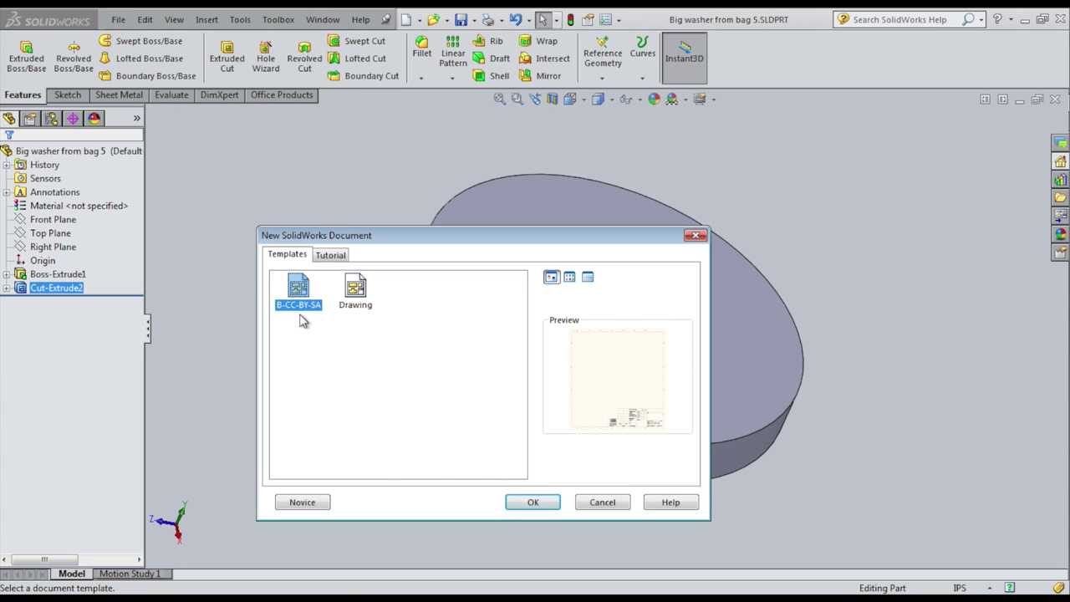
{"action": "left_click", "coordinate": [358, 293]}
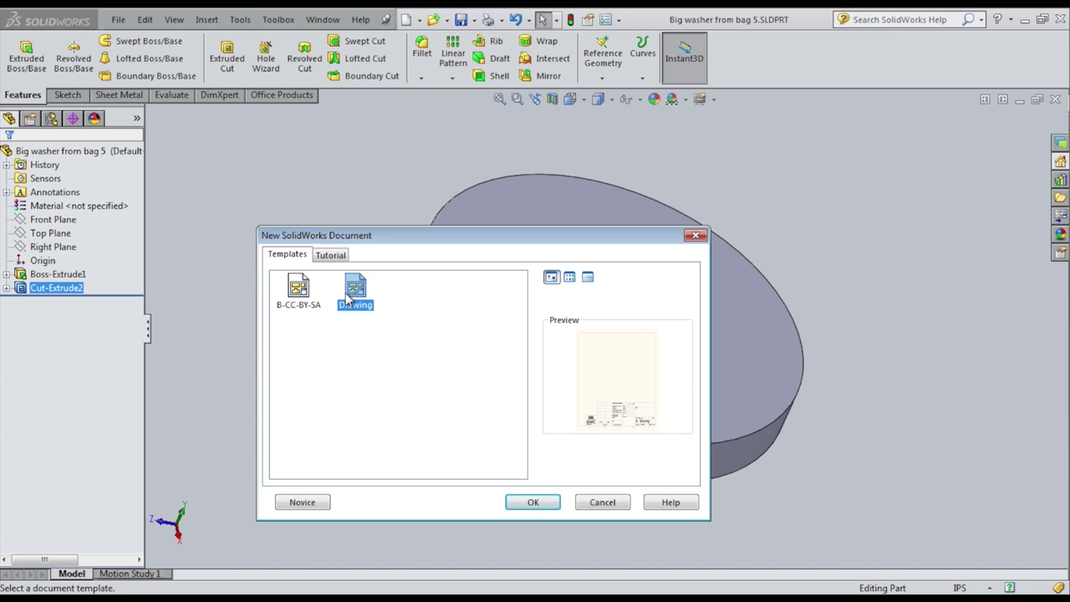
{"action": "left_click", "coordinate": [295, 301]}
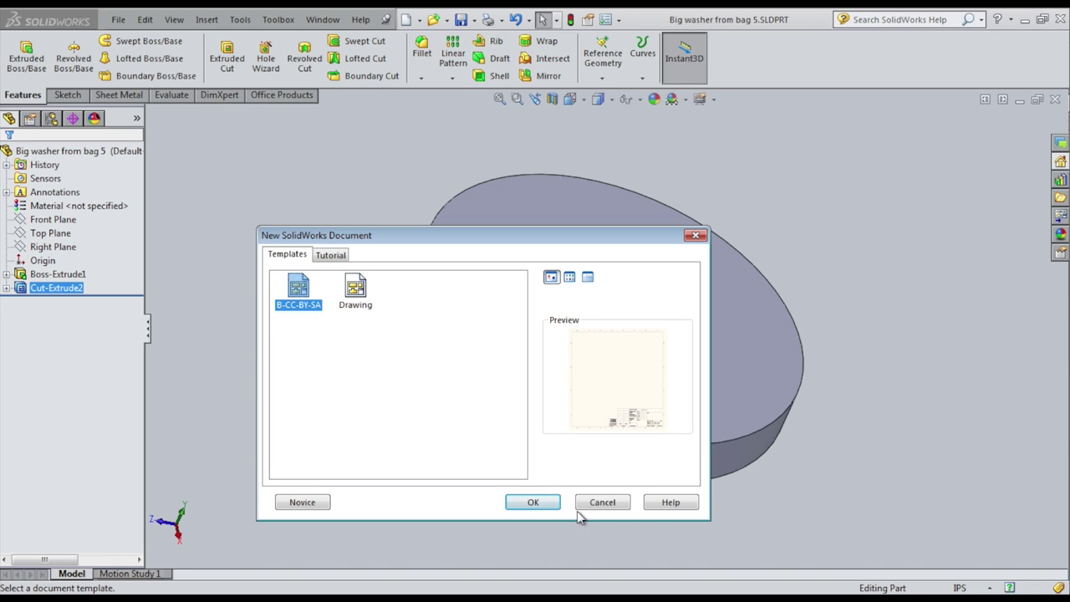
{"action": "left_click", "coordinate": [535, 503]}
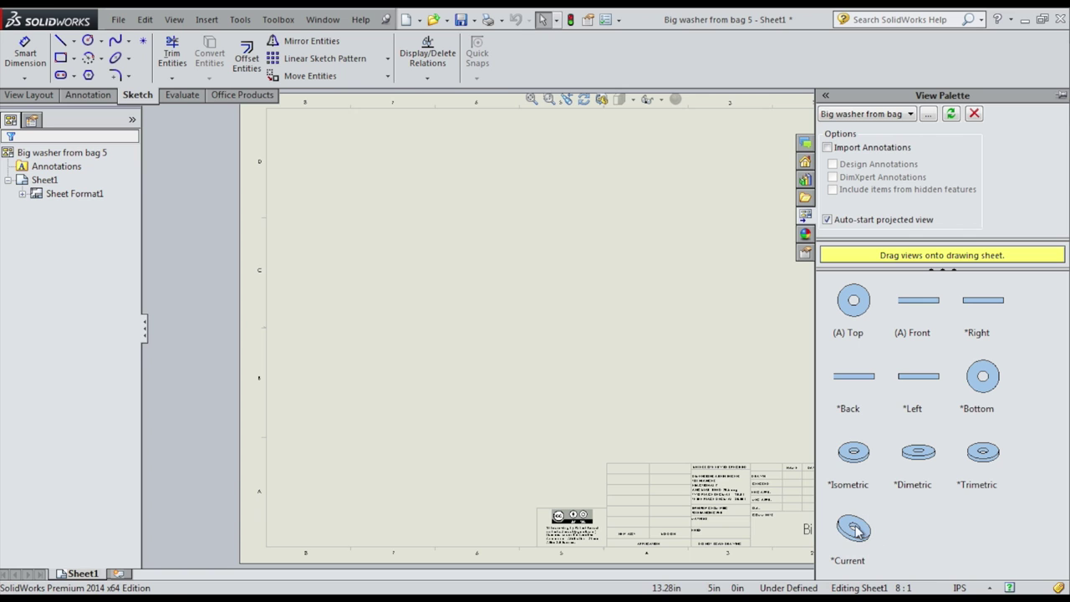
Place the (A) Top view, a projected side view to its right, and a lower-left isometric view.
{"action": "left_click_drag", "start_coordinate": [853, 316], "coordinate": [573, 264]}
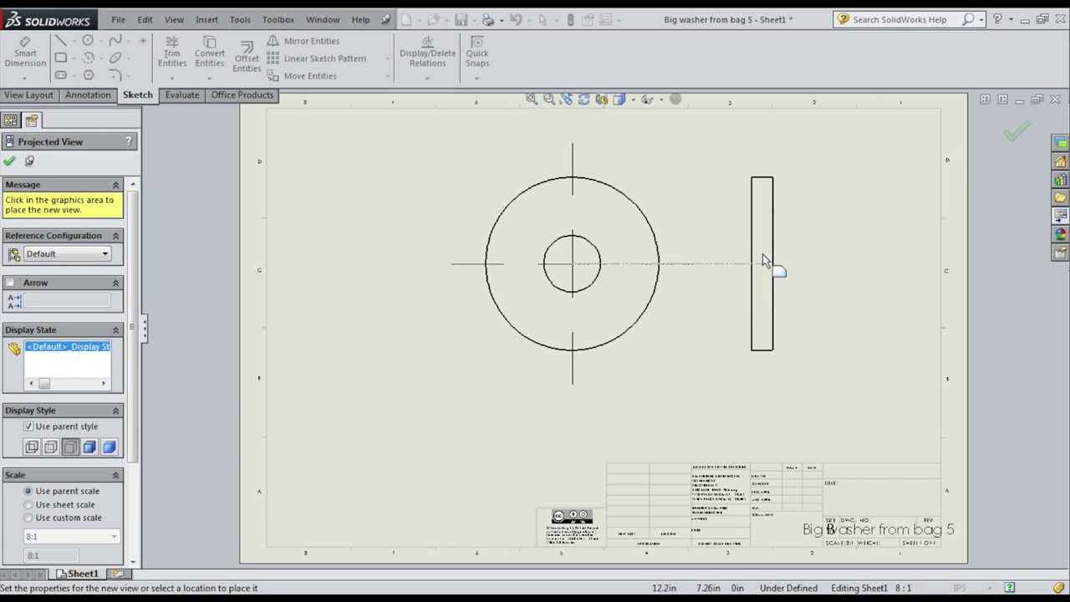
{"action": "left_click", "coordinate": [763, 261]}
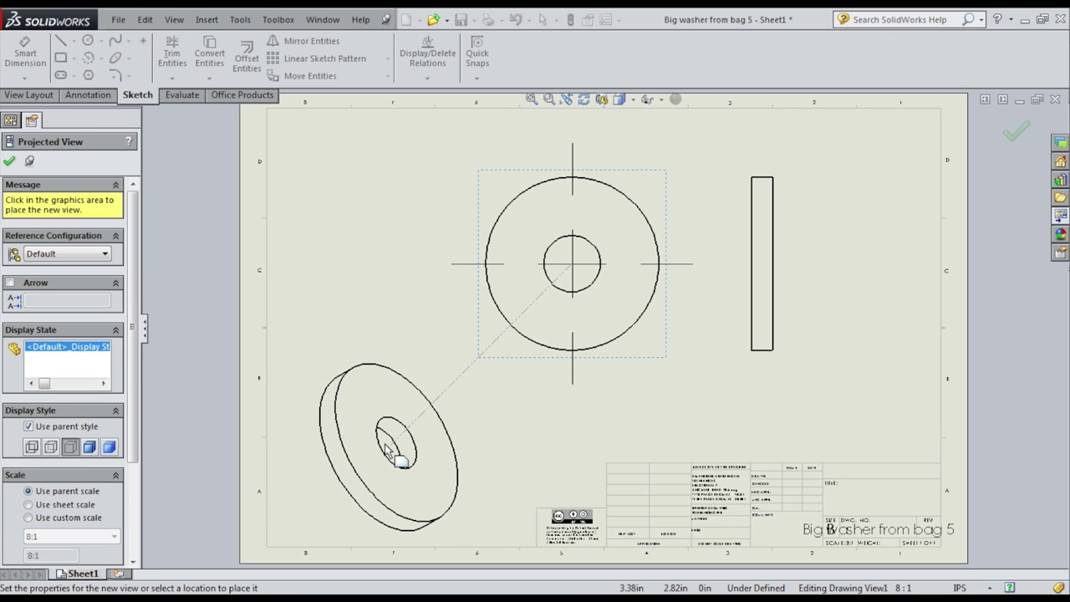
{"action": "left_click", "coordinate": [389, 452]}
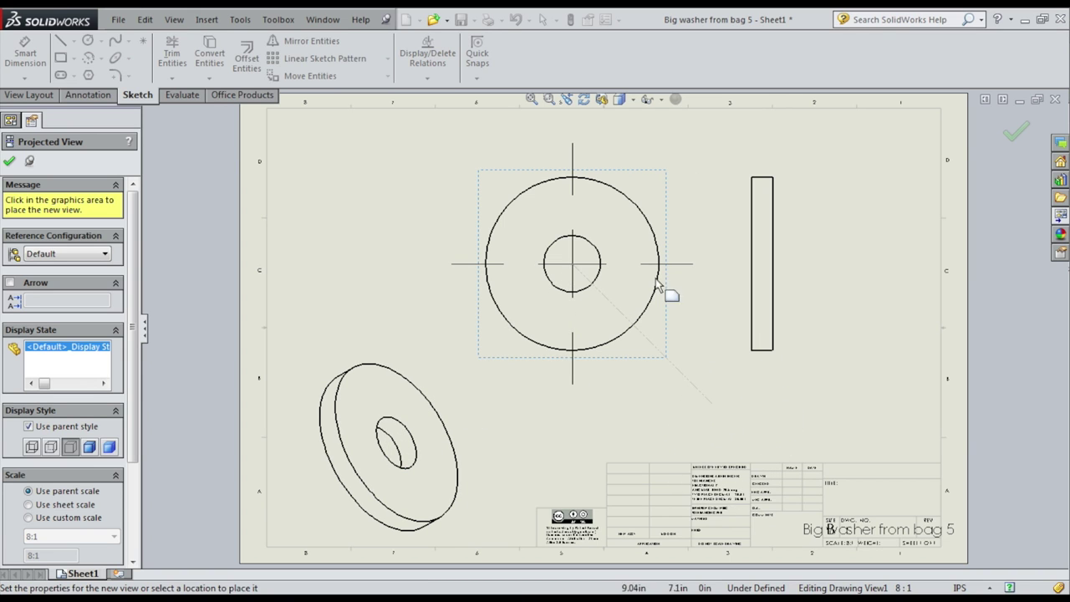
{"action": "key", "text": "Escape"}
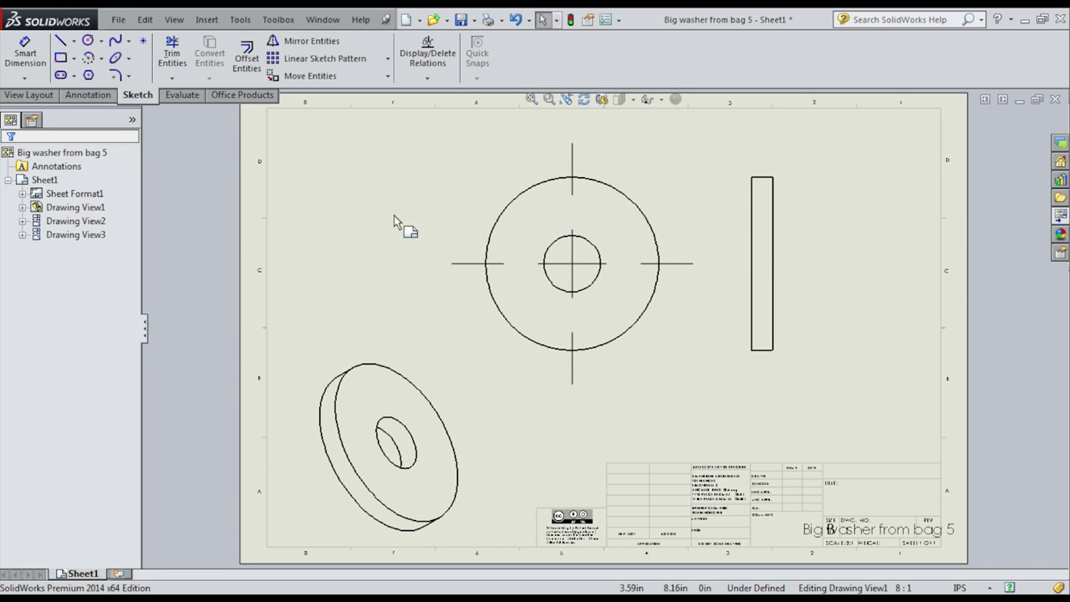
Add Ø0.505 outer and Ø0.165 hole diameters on the face view and 0.064 thickness on the side view.
{"action": "left_click", "coordinate": [15, 64]}
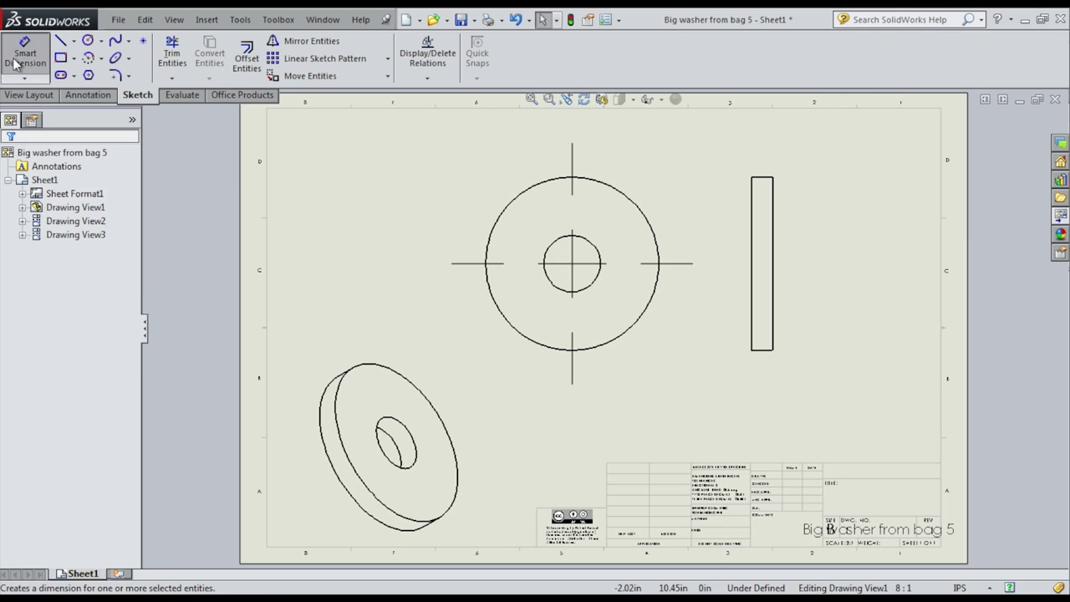
{"action": "left_click", "coordinate": [501, 217]}
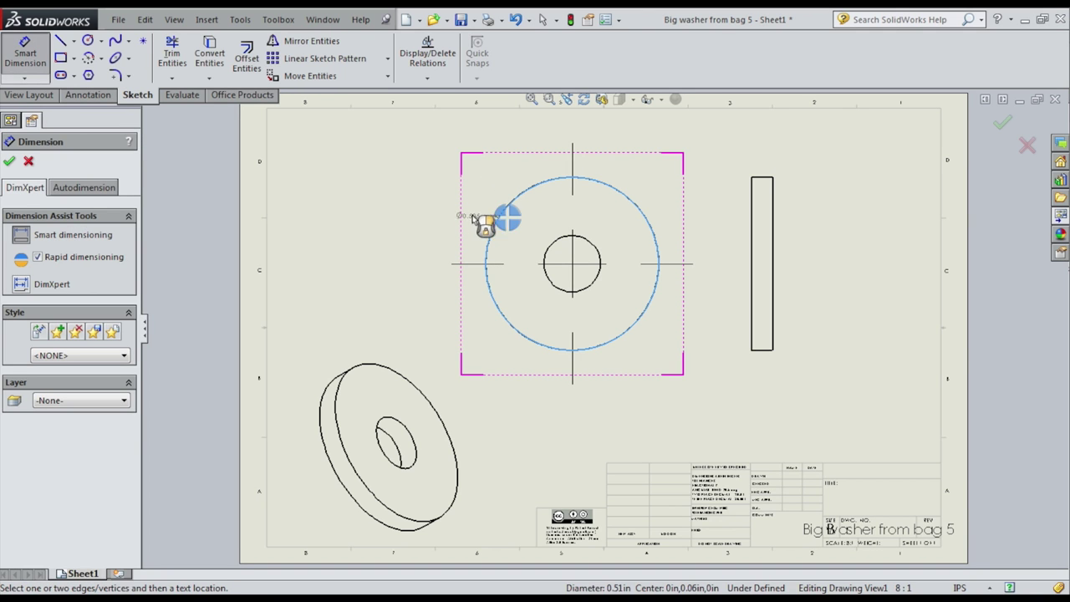
{"action": "left_click", "coordinate": [430, 185]}
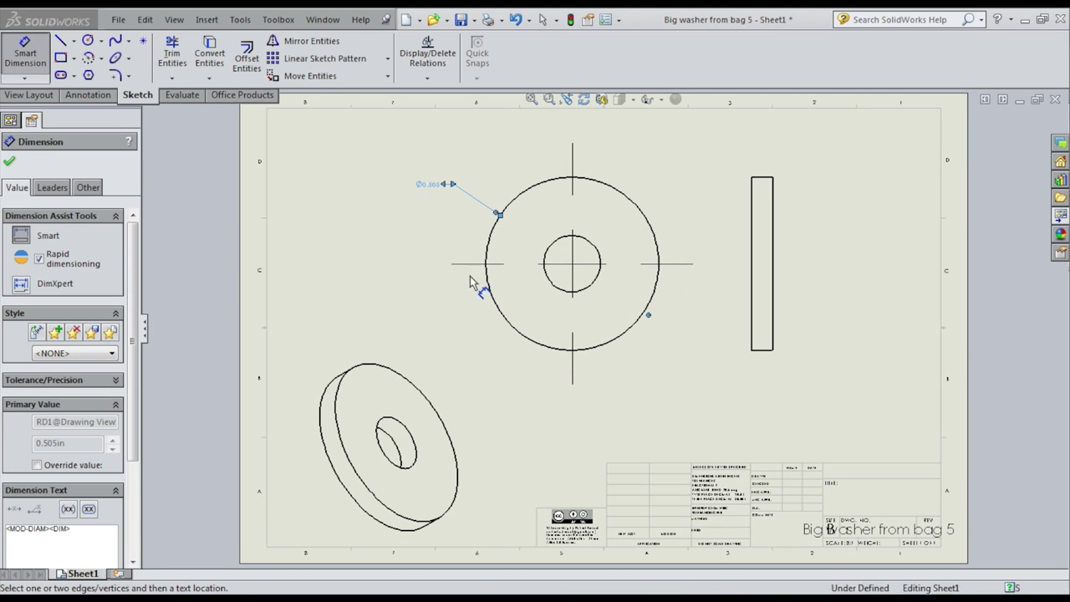
{"action": "left_click", "coordinate": [555, 286]}
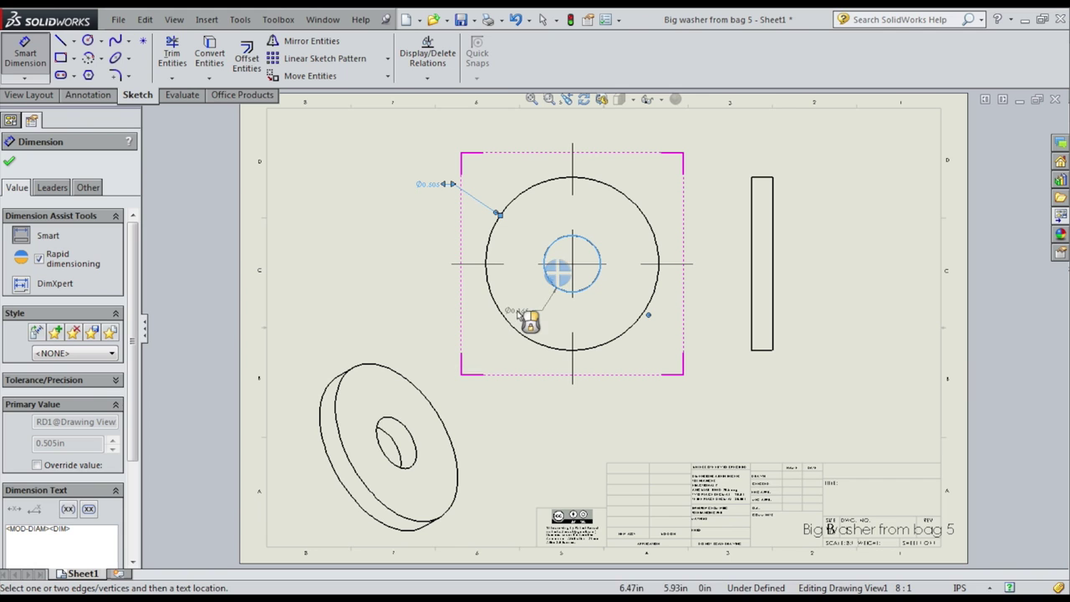
{"action": "left_click", "coordinate": [431, 218]}
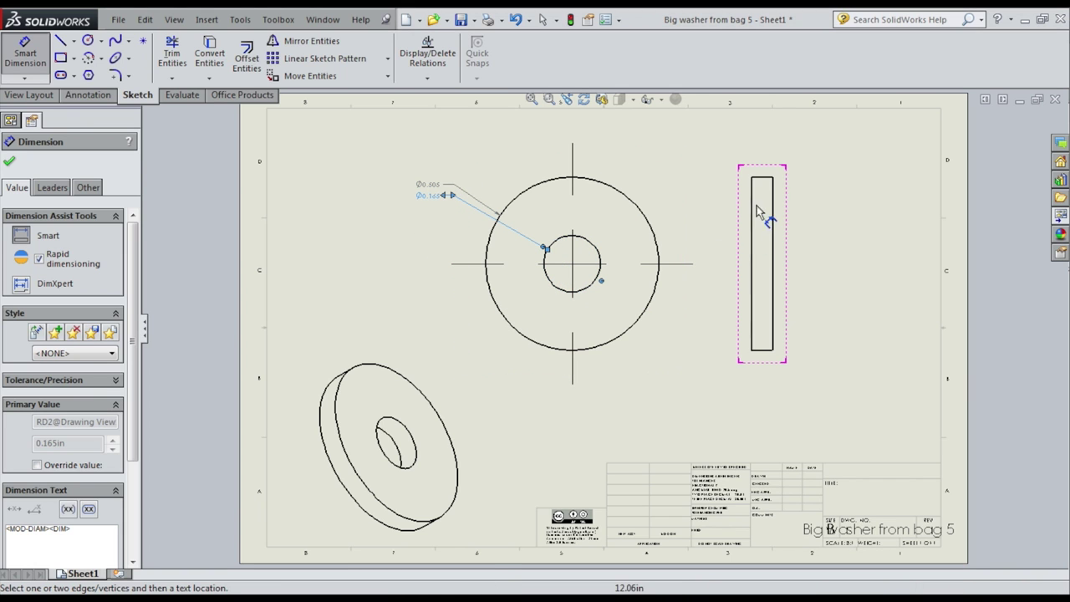
{"action": "left_click", "coordinate": [765, 179]}
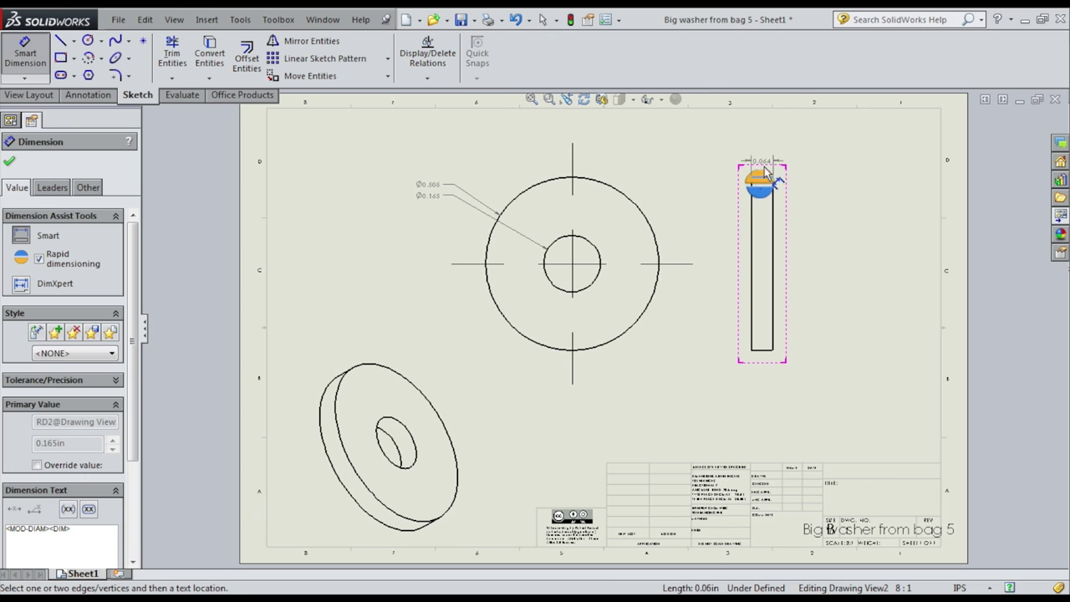
{"action": "left_click", "coordinate": [763, 138]}
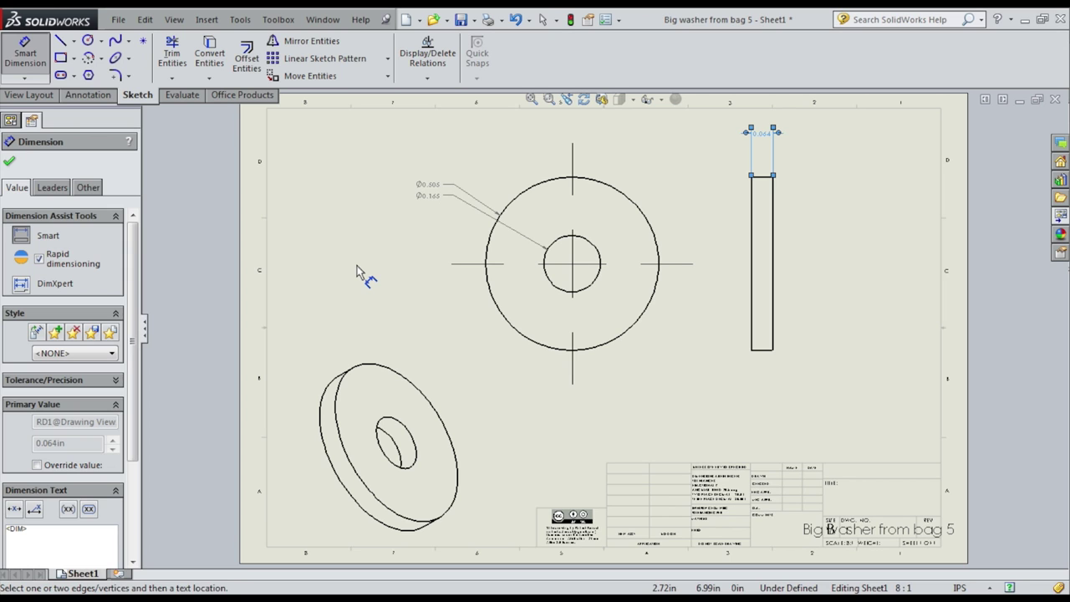
{"action": "key", "text": "Escape"}
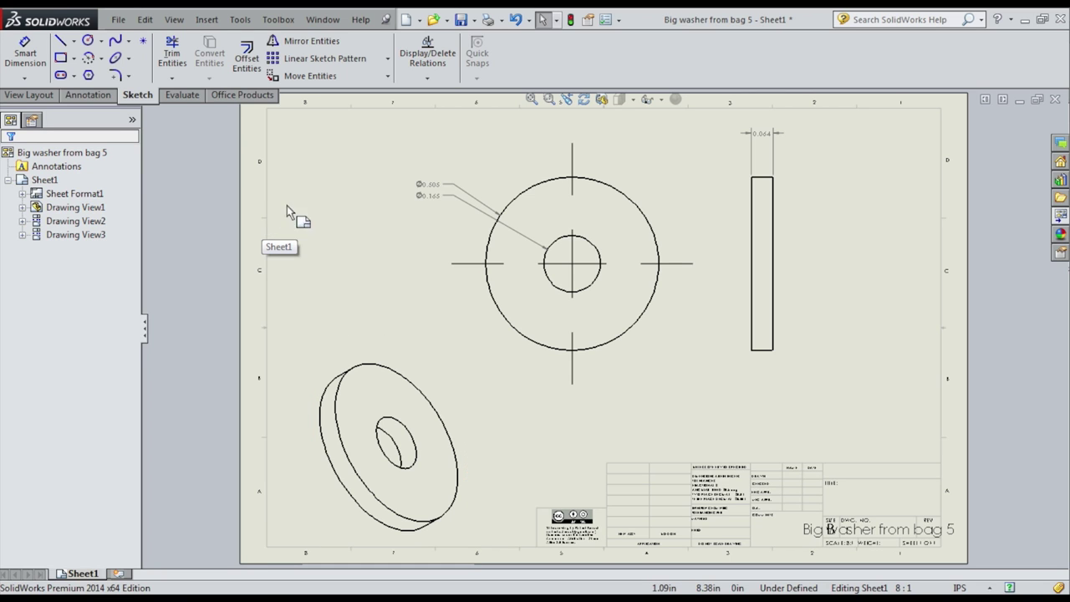
{"action": "left_click", "coordinate": [120, 20]}
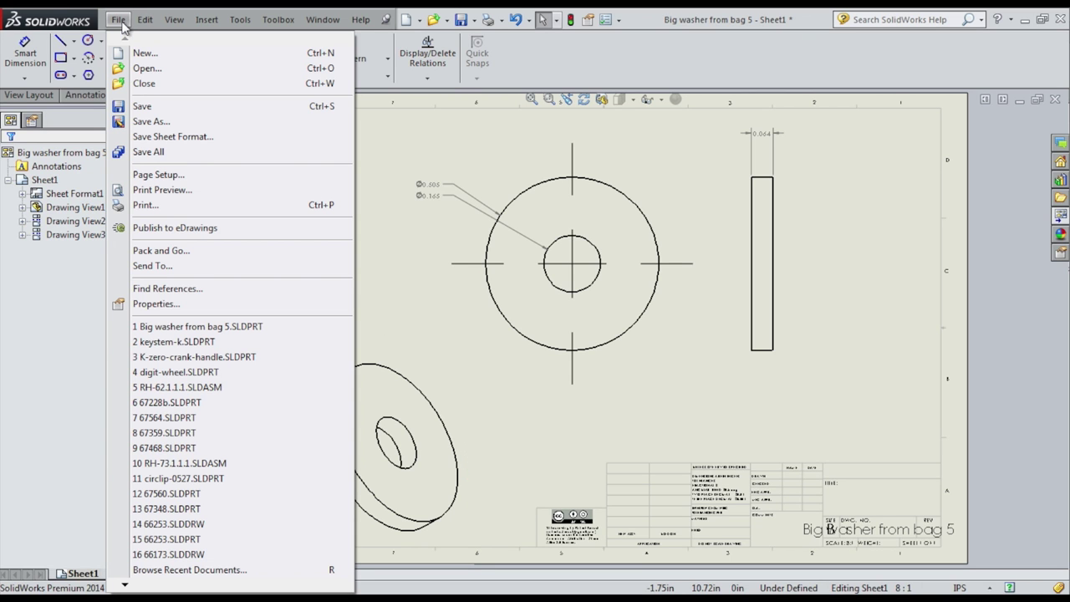
Close the washer drawing without saving and create a new blank Part document.
{"action": "left_click", "coordinate": [149, 84]}
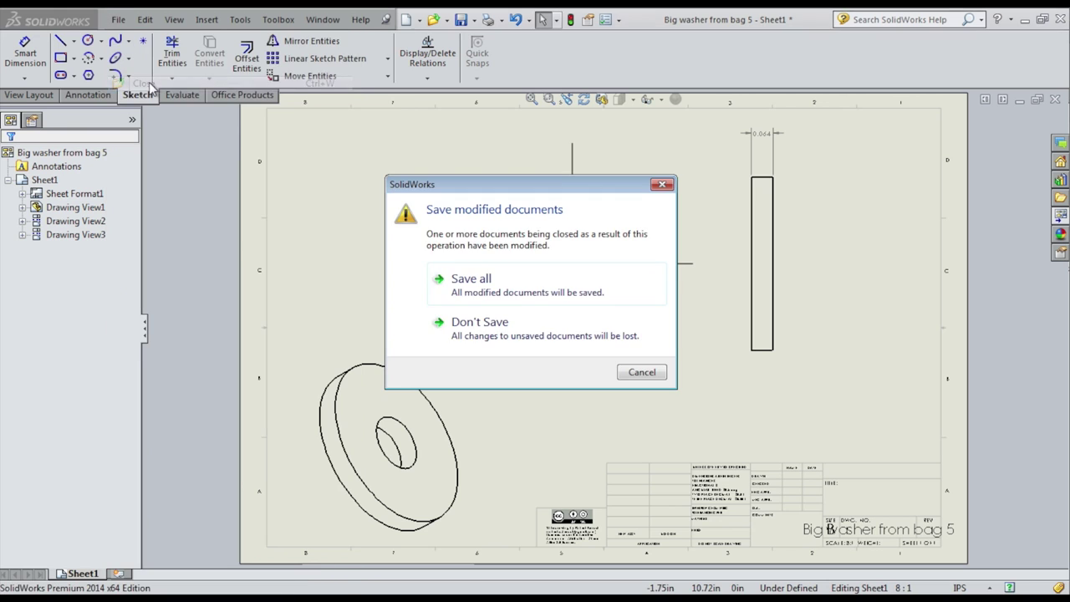
{"action": "left_click", "coordinate": [450, 317]}
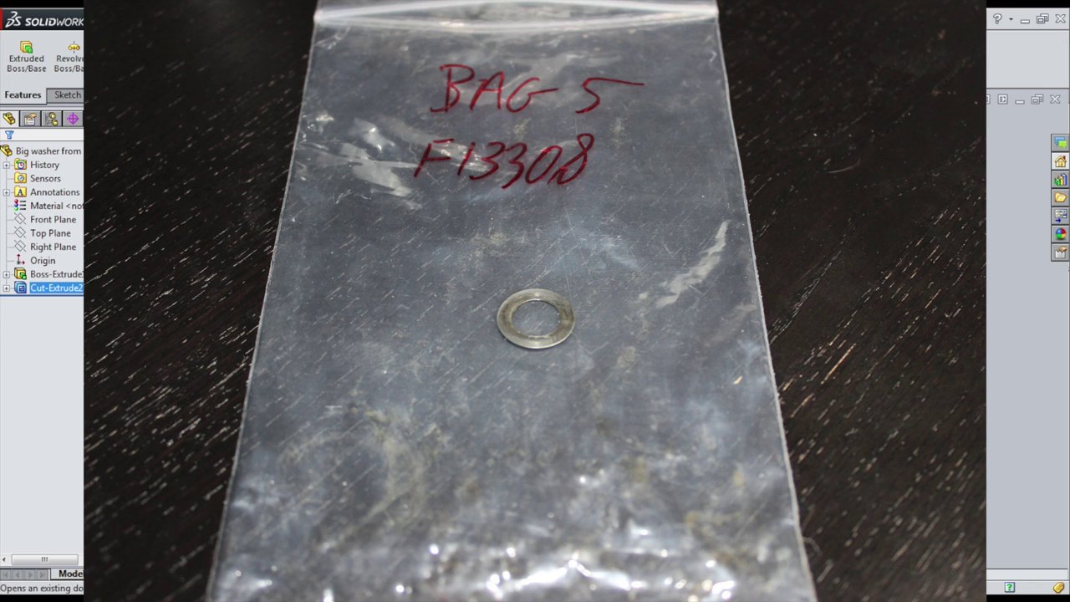
{"action": "left_click", "coordinate": [404, 19]}
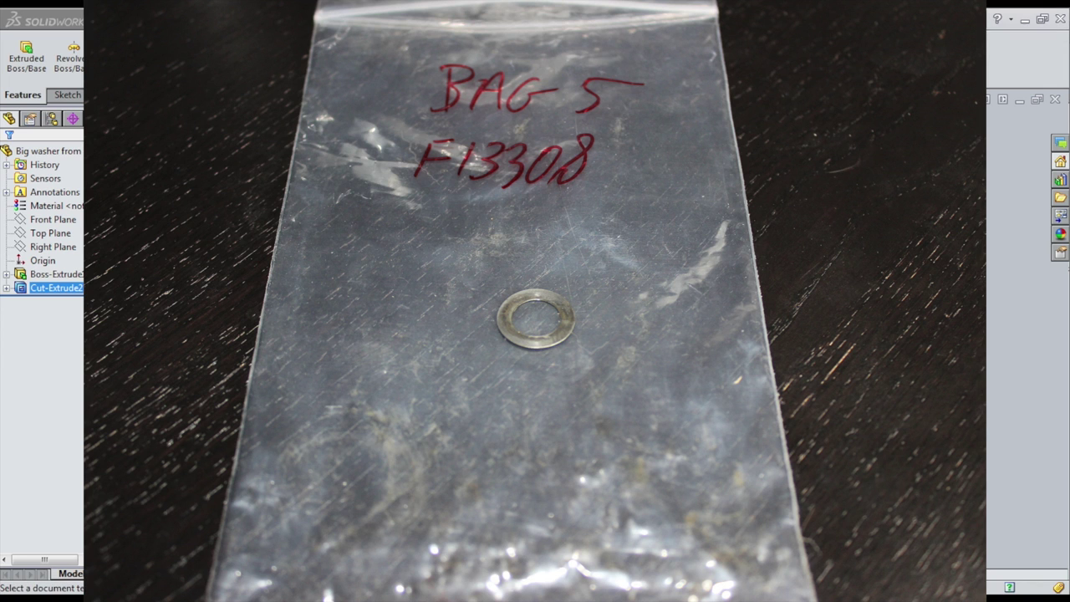
{"action": "left_click", "coordinate": [511, 502]}
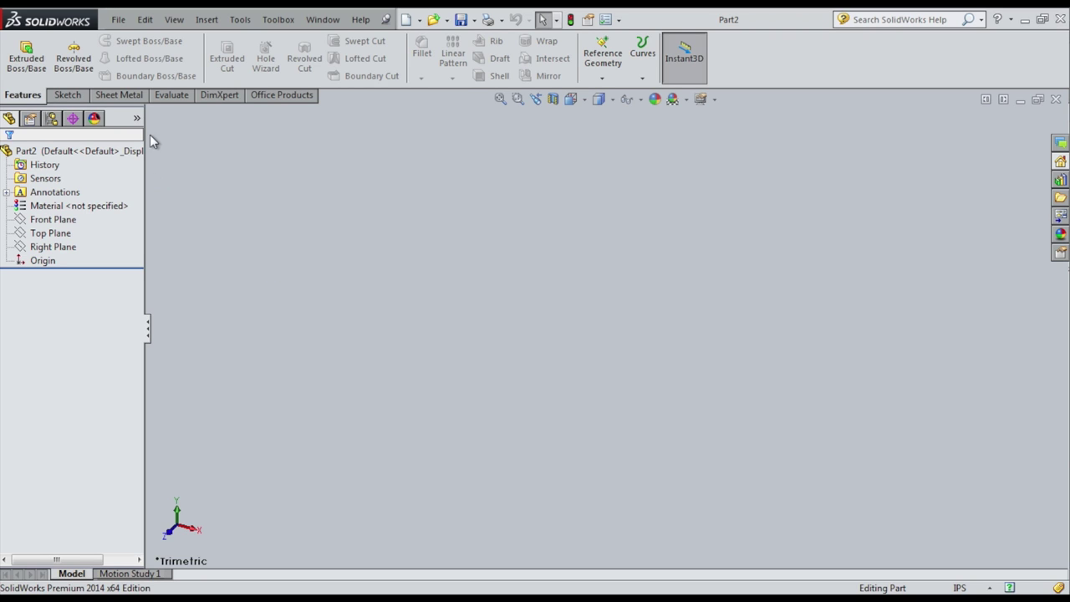
{"action": "left_click", "coordinate": [68, 94]}
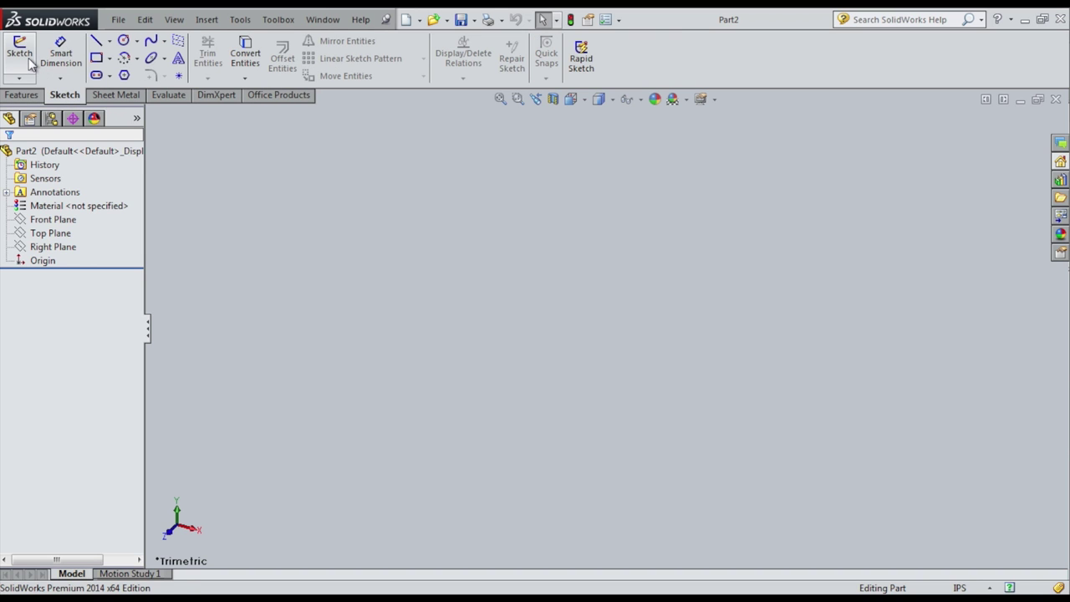
On the Top Plane, draw an origin-centred circle, dimension it to Ø0.625 and exit the sketch.
{"action": "left_click", "coordinate": [30, 65]}
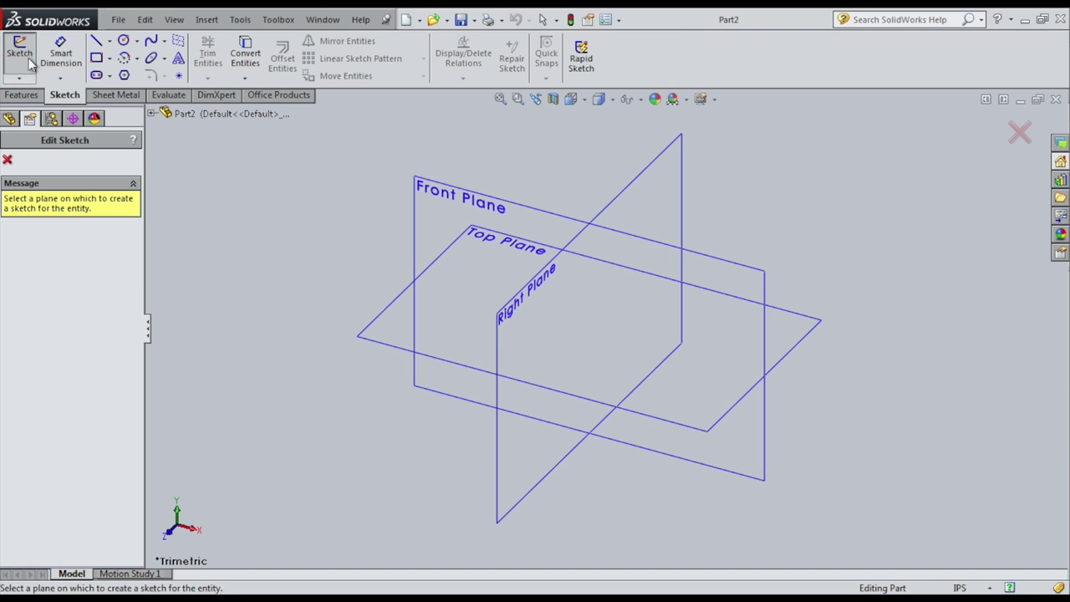
{"action": "left_click", "coordinate": [398, 342]}
{"action": "left_click", "coordinate": [127, 46]}
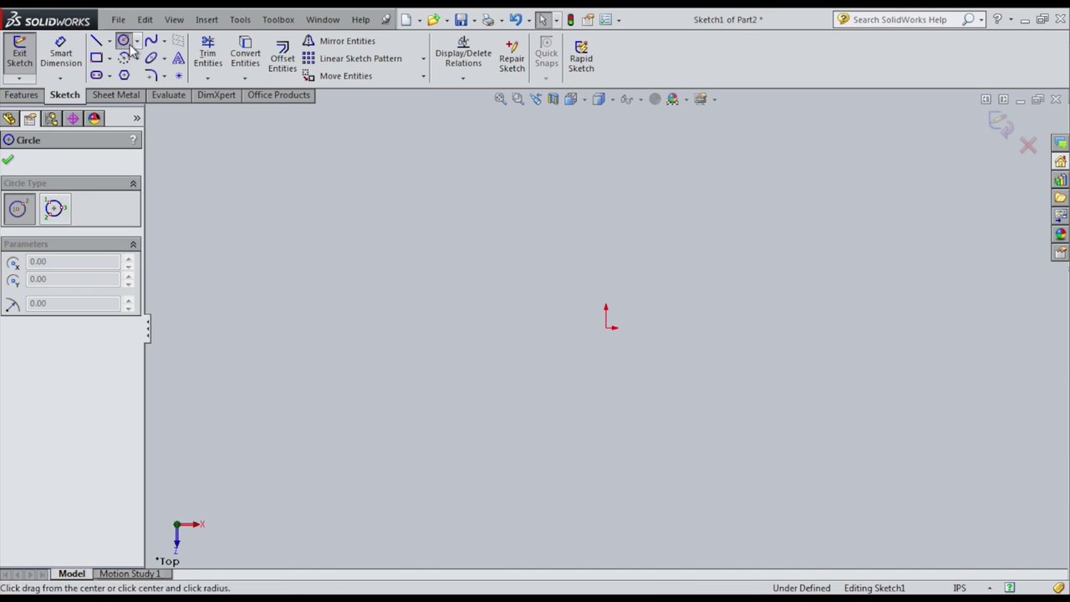
{"action": "left_click", "coordinate": [606, 327]}
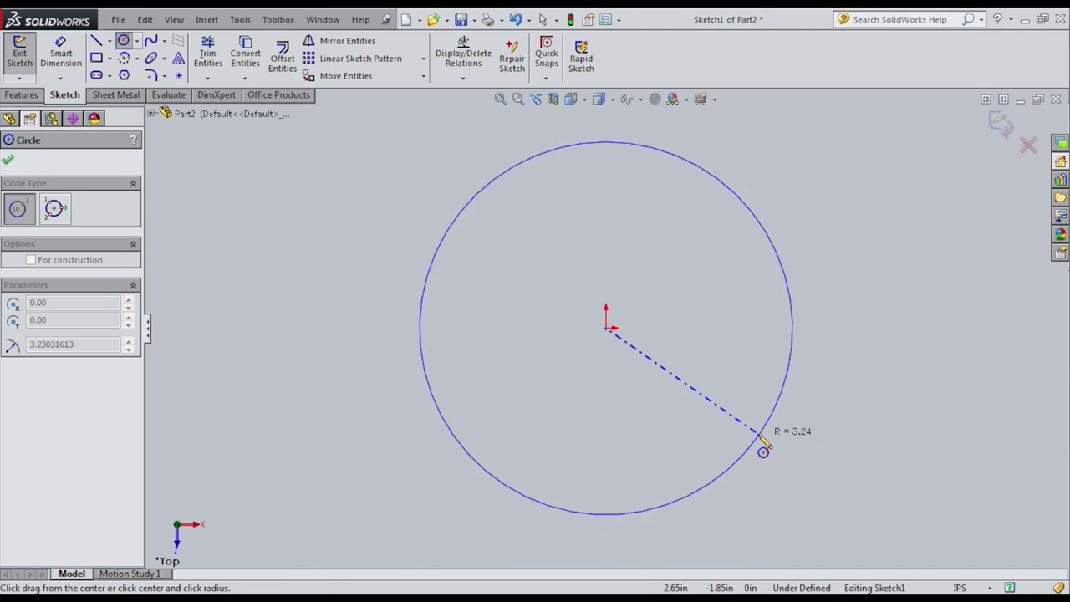
{"action": "left_click", "coordinate": [694, 393]}
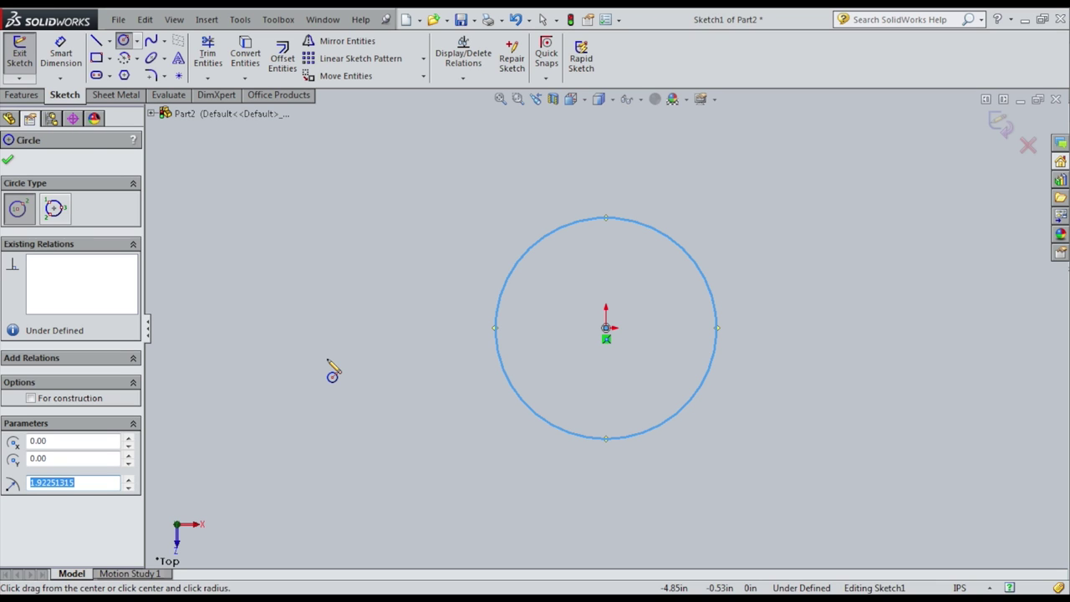
{"action": "left_click", "coordinate": [65, 61]}
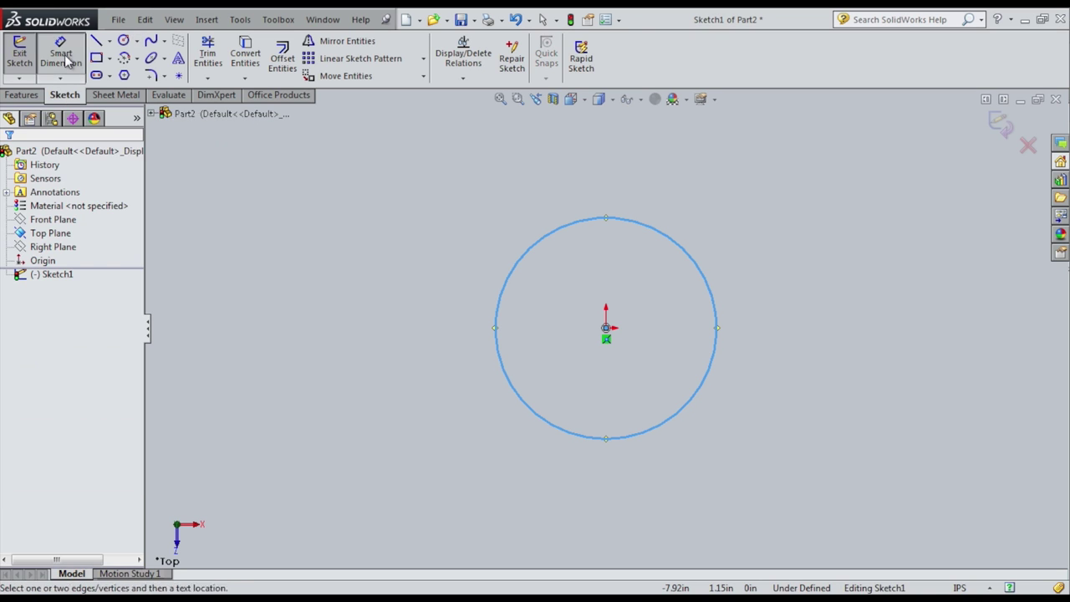
{"action": "left_click", "coordinate": [682, 252]}
{"action": "left_click", "coordinate": [811, 200]}
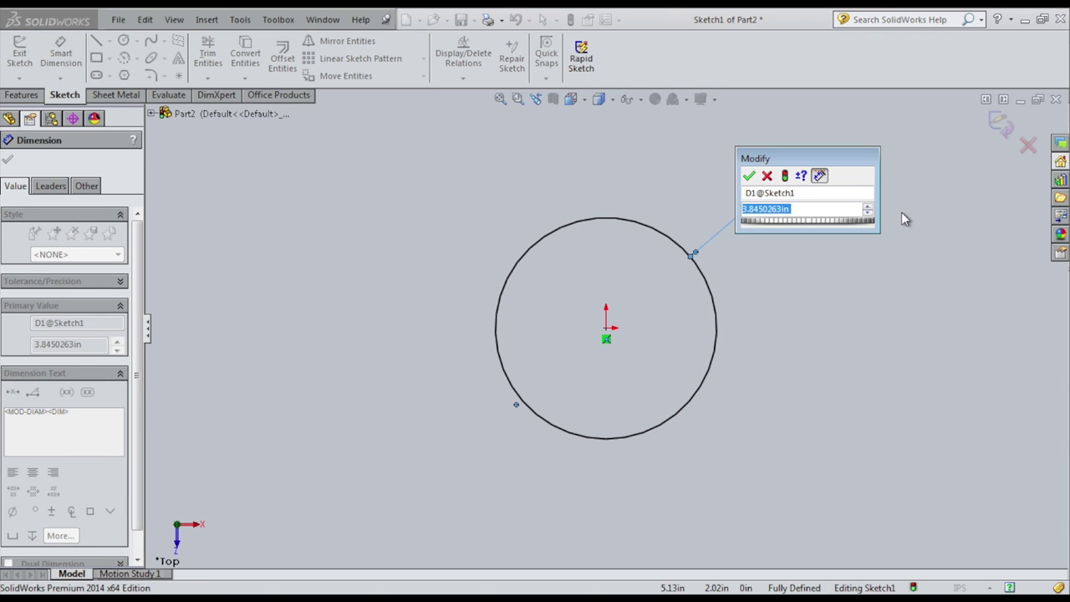
{"action": "type", "text": "0.625"}
{"action": "key", "text": "Return"}
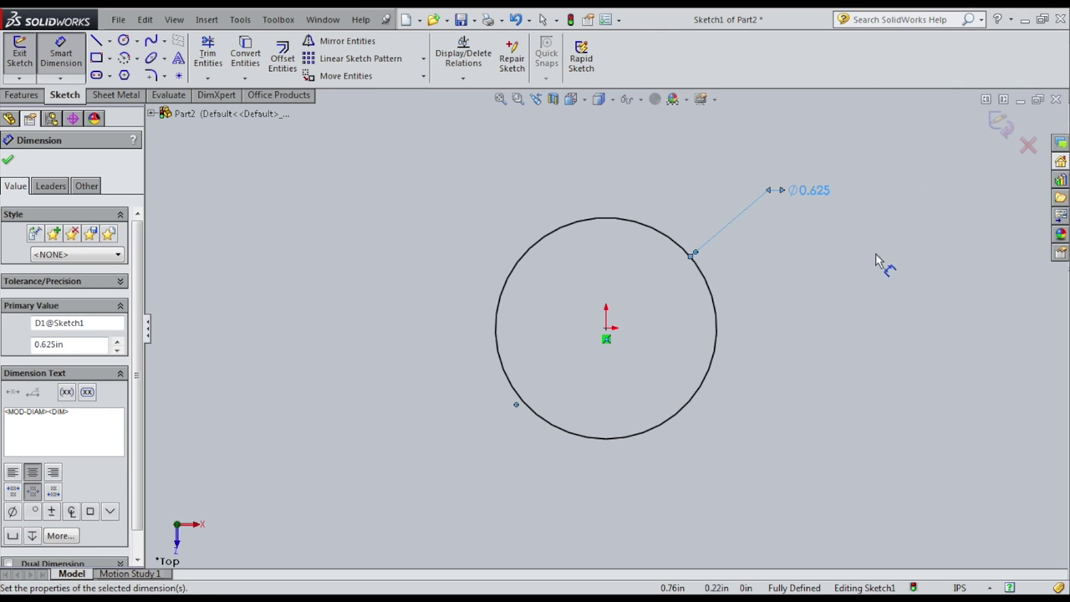
{"action": "left_click", "coordinate": [20, 52]}
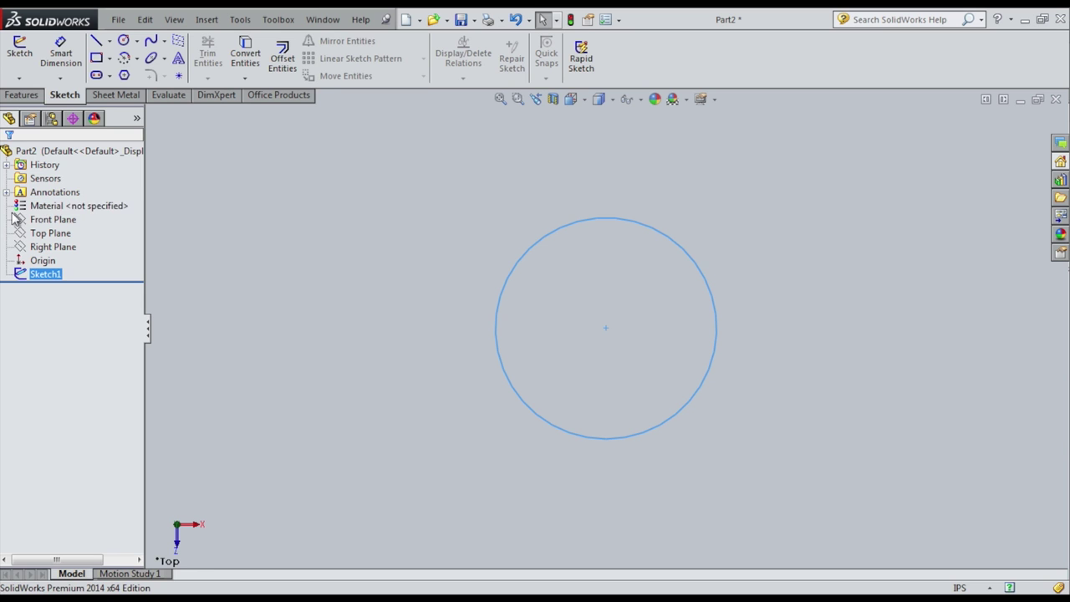
Extrude the Ø0.625 circle Blind to 0.007 in, then view the disc from the top.
{"action": "left_click", "coordinate": [32, 99]}
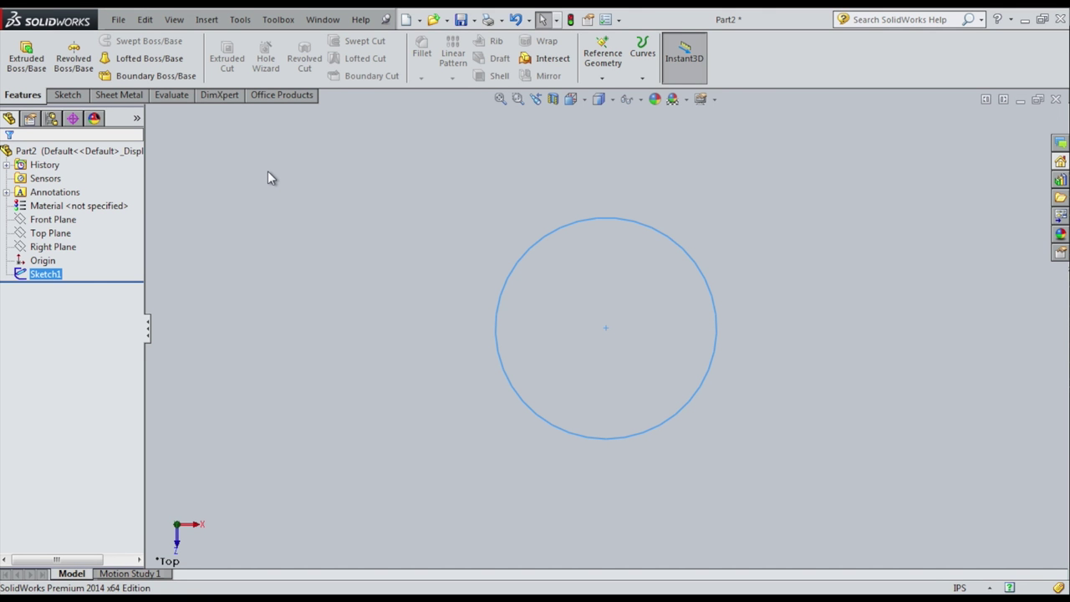
{"action": "left_click", "coordinate": [26, 55]}
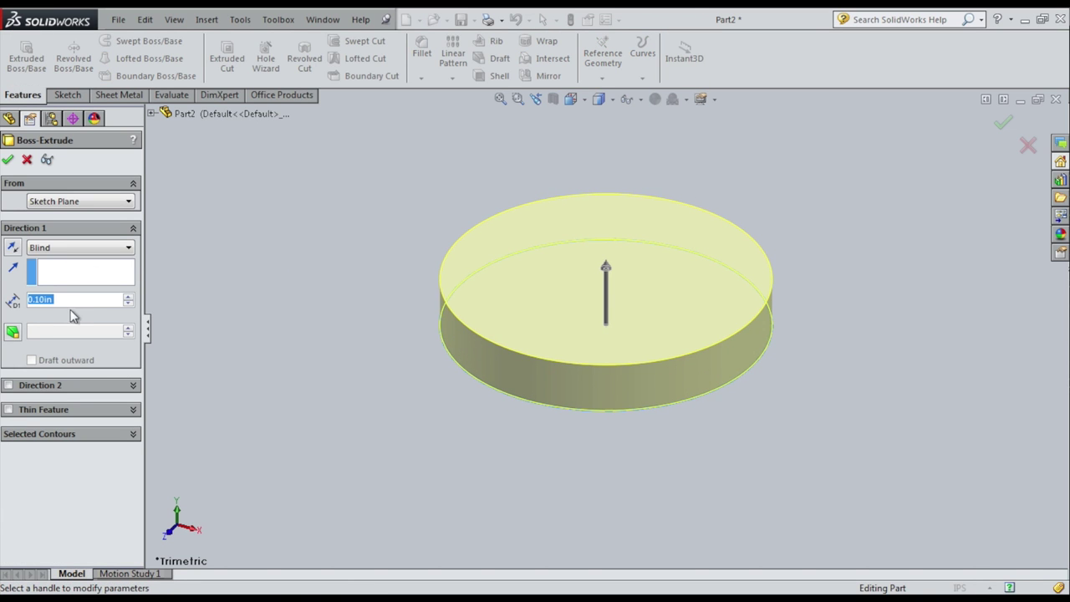
{"action": "left_click", "coordinate": [75, 300]}
{"action": "double_click", "coordinate": [75, 300]}
{"action": "type", "text": "0.007"}
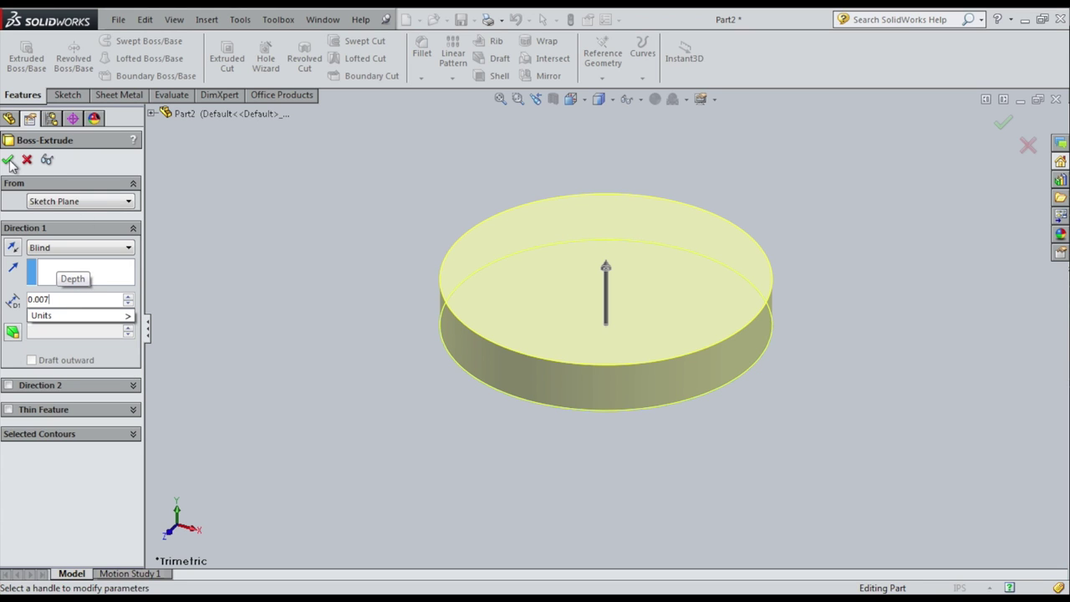
{"action": "key", "text": "Return"}
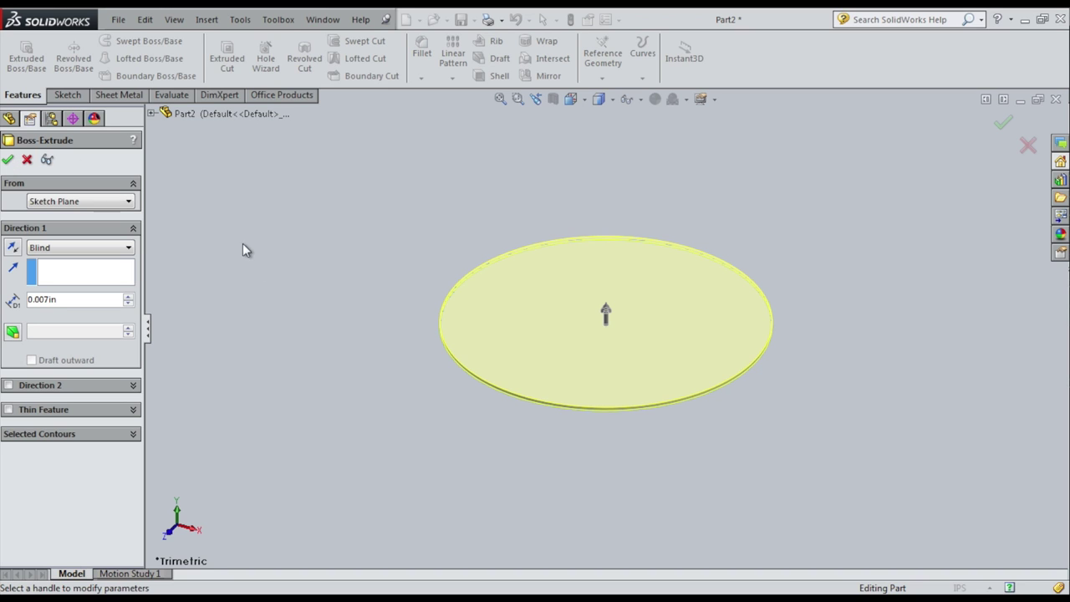
{"action": "left_click", "coordinate": [8, 159]}
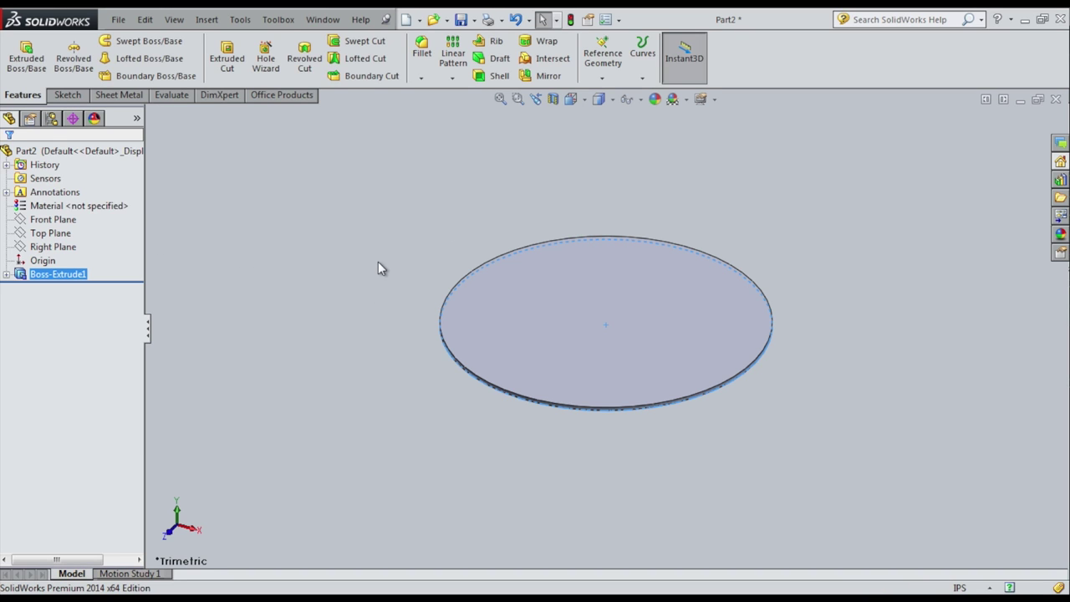
{"action": "left_click", "coordinate": [571, 100]}
{"action": "left_click", "coordinate": [596, 146]}
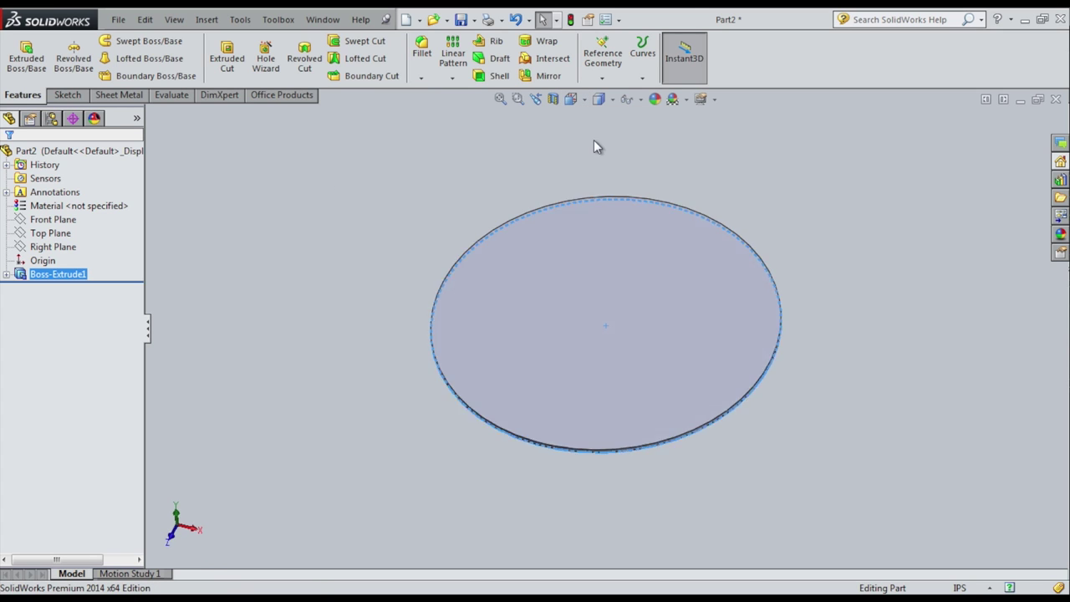
Start a sketch on the disc's face and draw a circle centred on the origin.
{"action": "left_click", "coordinate": [65, 94]}
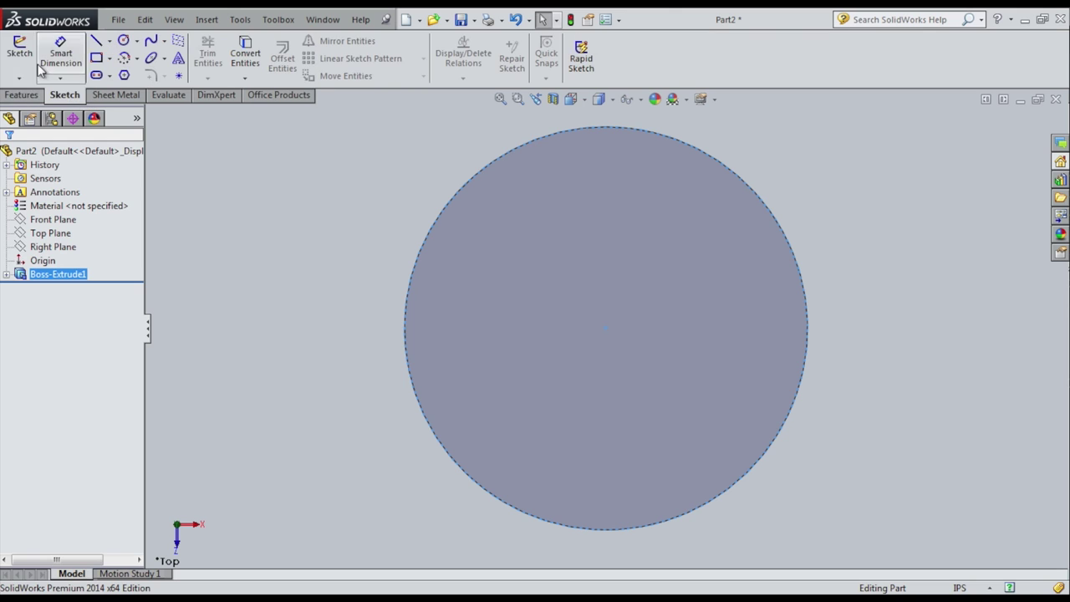
{"action": "left_click", "coordinate": [19, 50]}
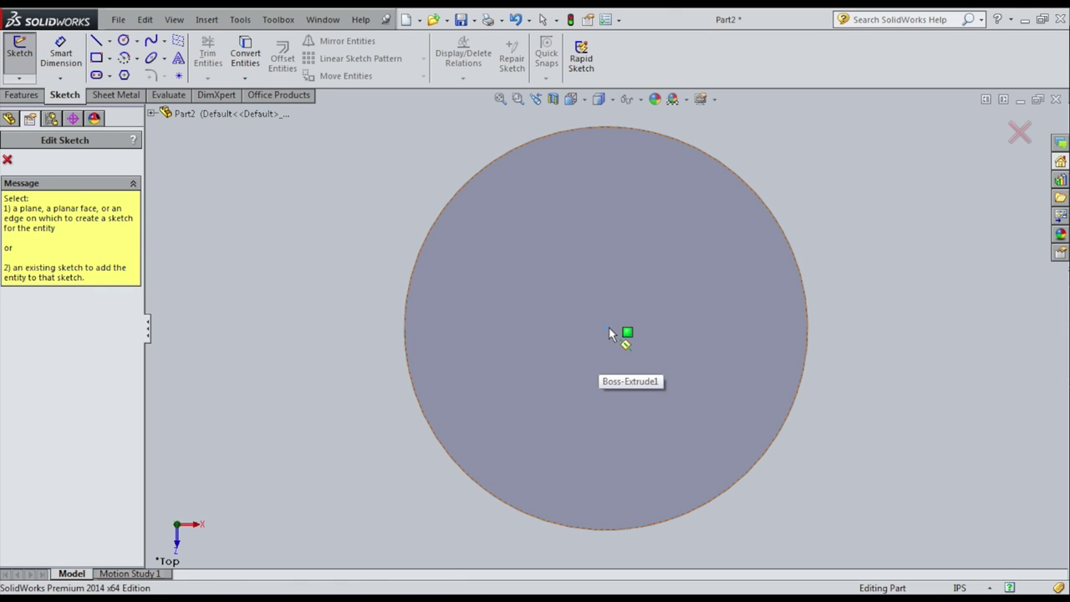
{"action": "left_click", "coordinate": [617, 253]}
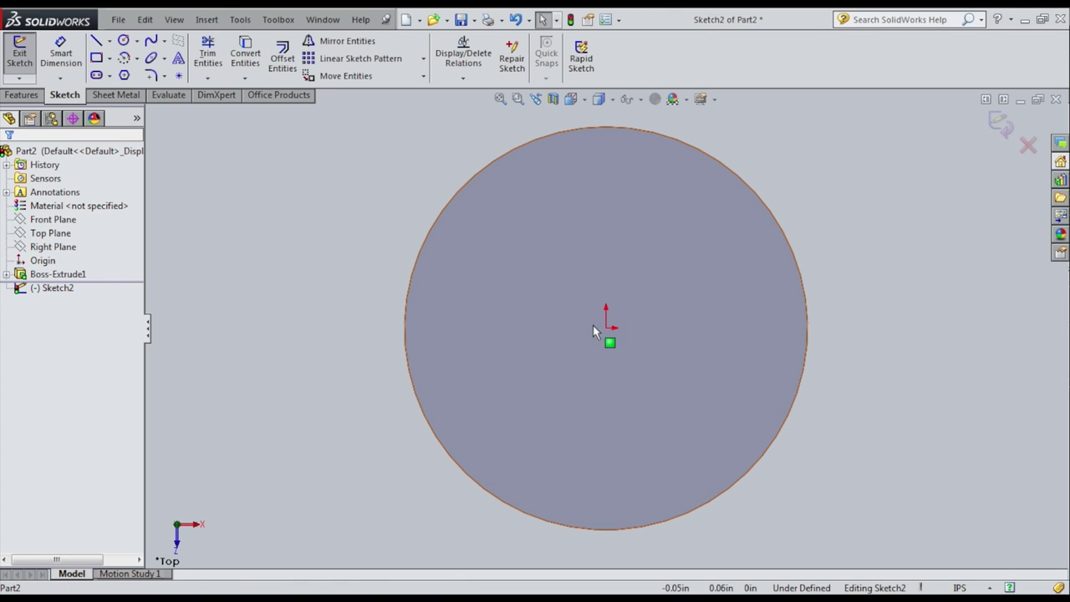
{"action": "left_click", "coordinate": [122, 43]}
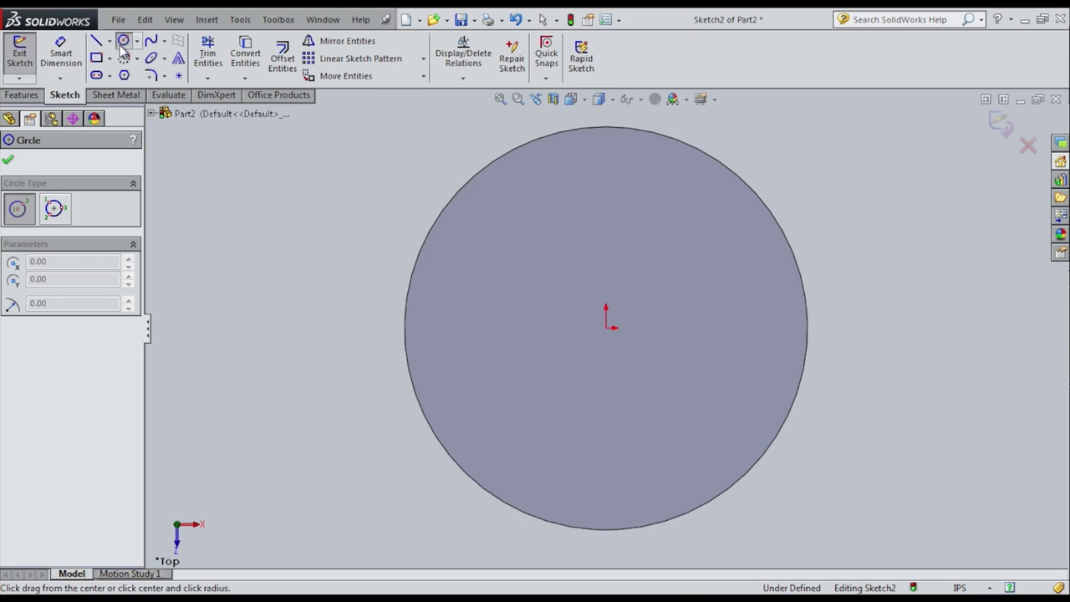
{"action": "left_click", "coordinate": [606, 328]}
{"action": "left_click", "coordinate": [626, 345]}
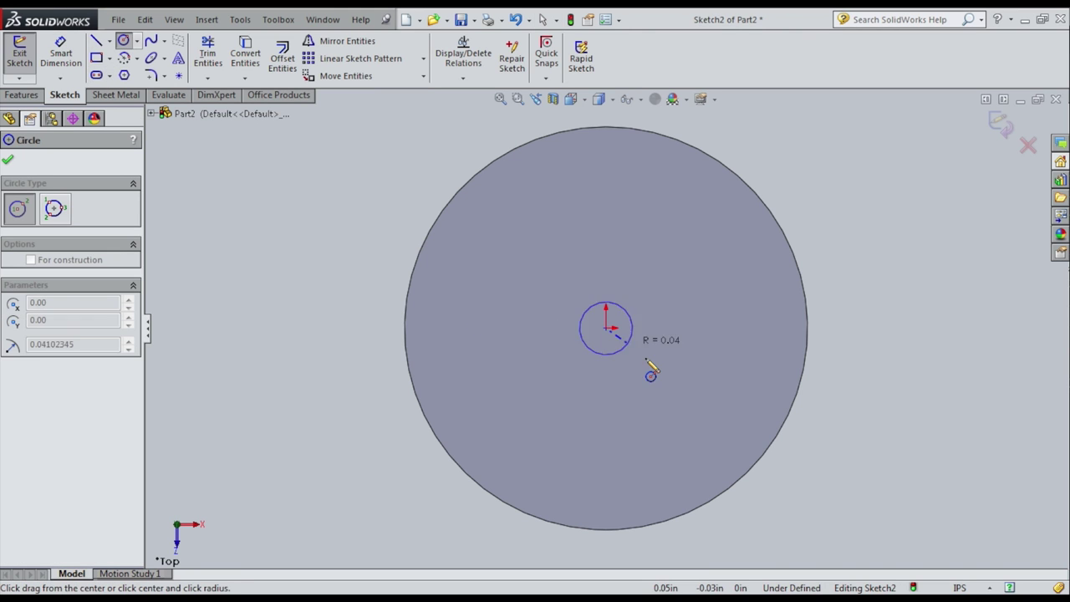
{"action": "left_click", "coordinate": [657, 378]}
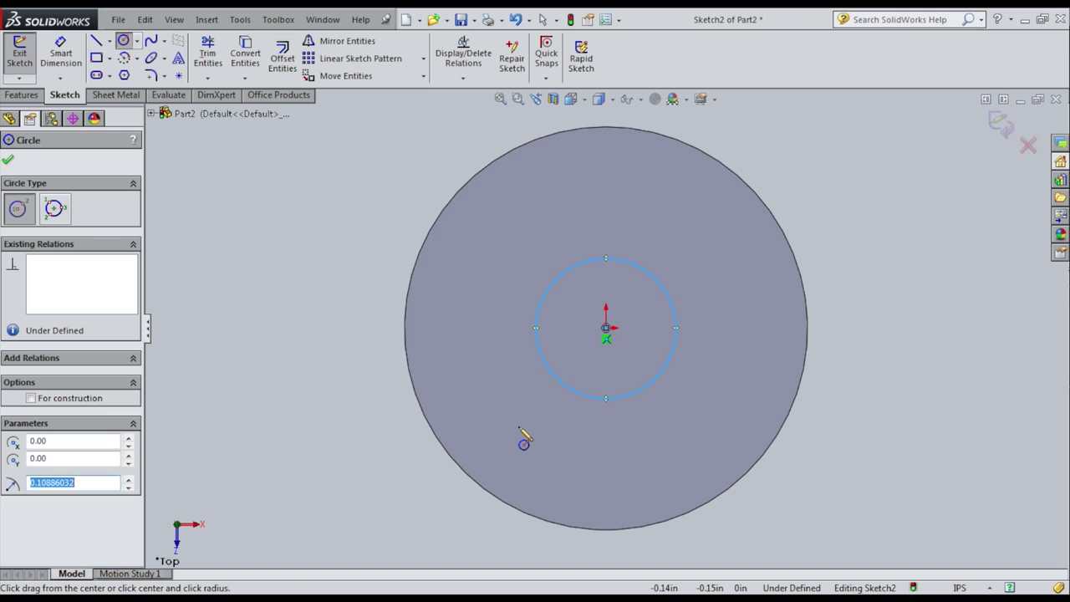
Dimension the circle to 0.386 in diameter and close the sketch.
{"action": "left_click", "coordinate": [80, 53]}
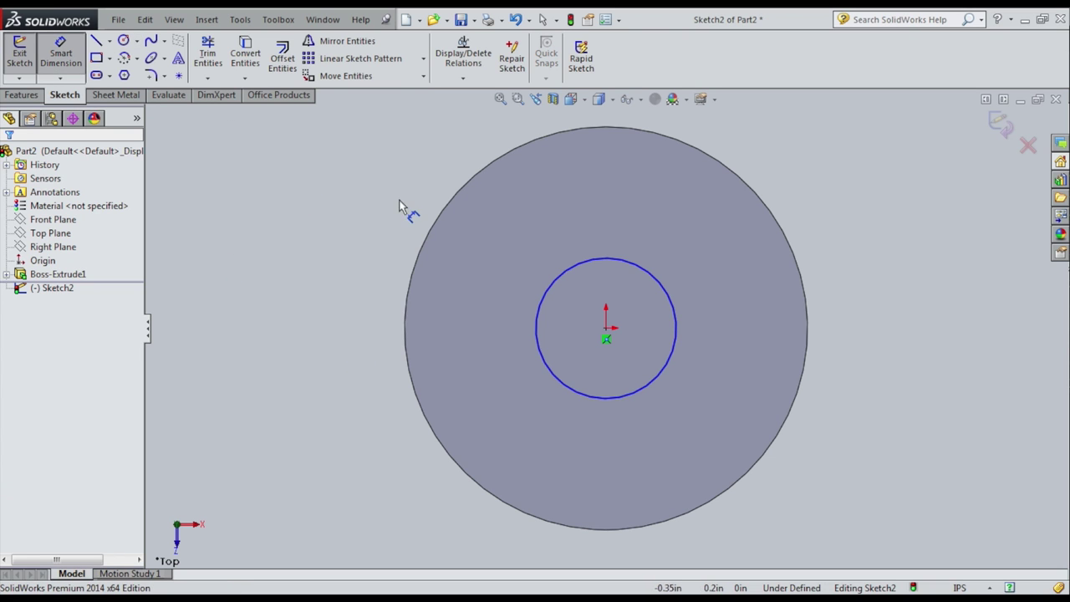
{"action": "left_click", "coordinate": [620, 266]}
{"action": "left_click", "coordinate": [721, 232]}
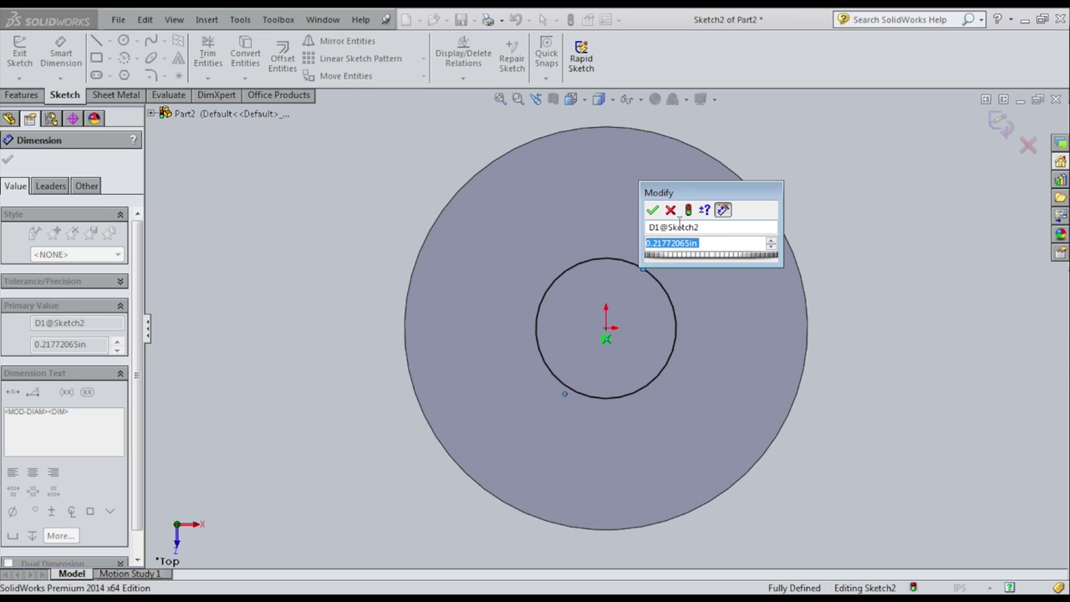
{"action": "type", "text": "0.3"}
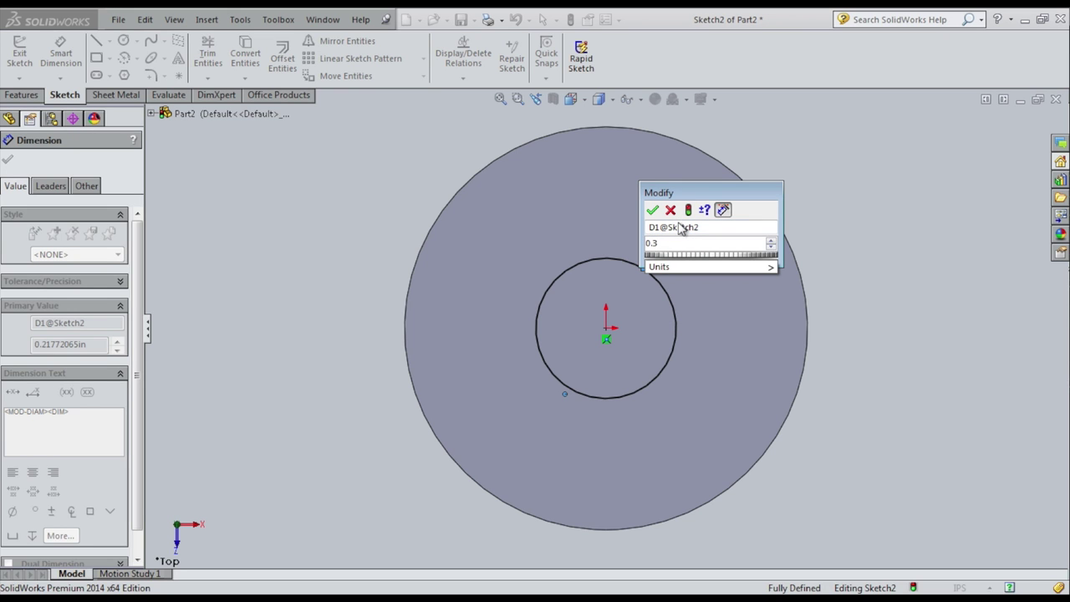
{"action": "type", "text": "86"}
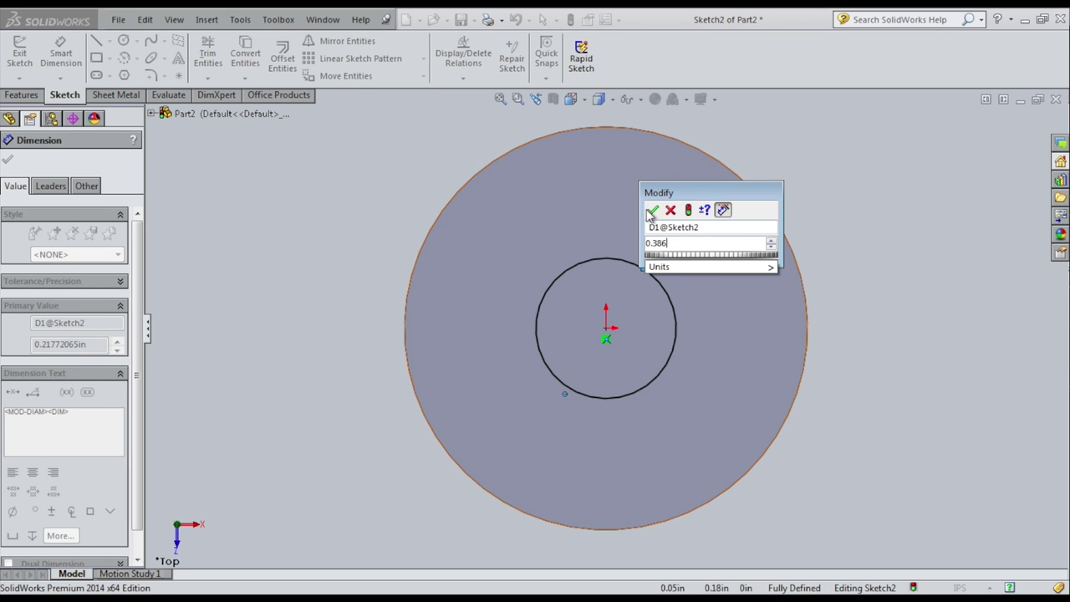
{"action": "left_click", "coordinate": [652, 210]}
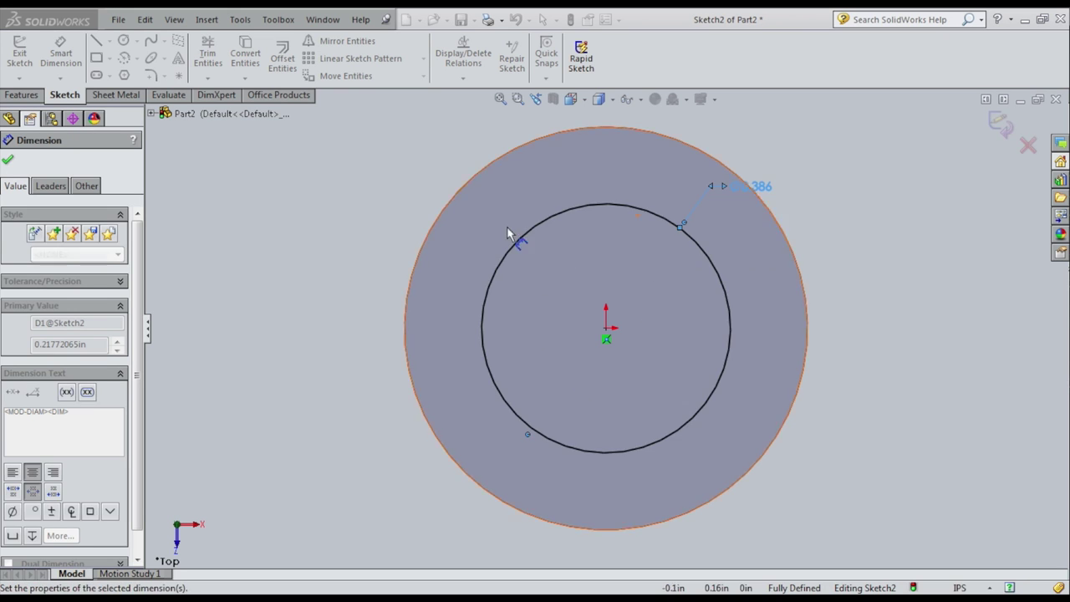
{"action": "left_click", "coordinate": [21, 52]}
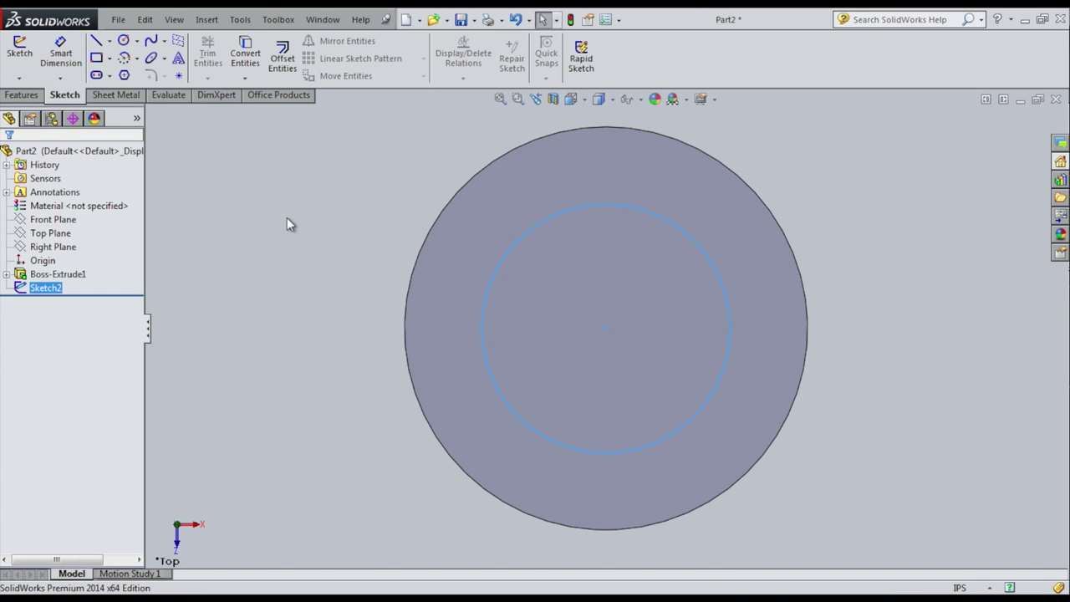
{"action": "left_click", "coordinate": [23, 95]}
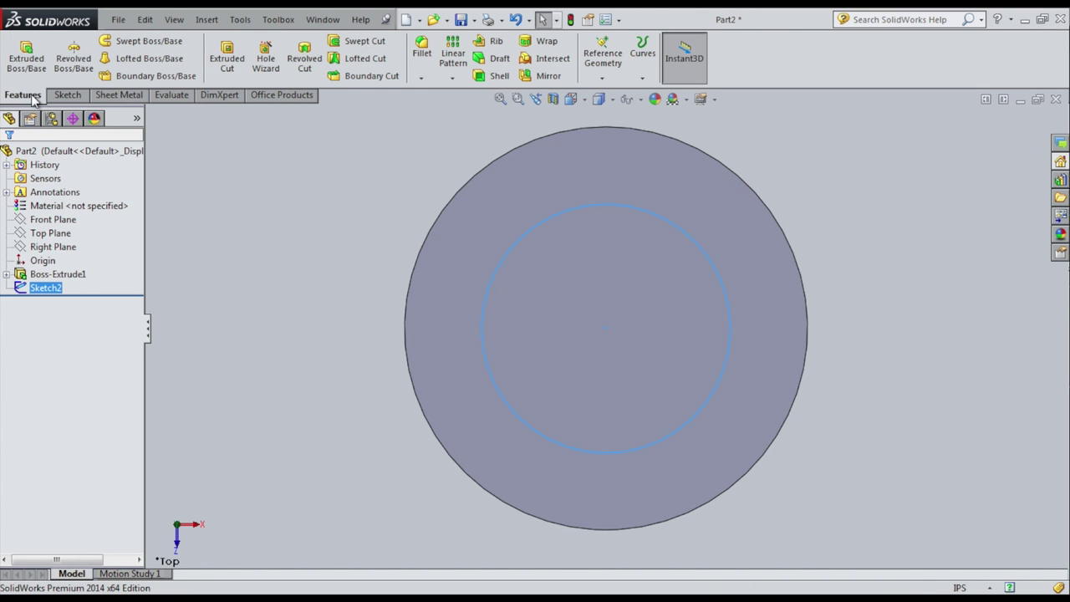
Cut the 0.386 in circle Through All so the disc becomes a washer with a centre hole.
{"action": "left_click", "coordinate": [227, 62]}
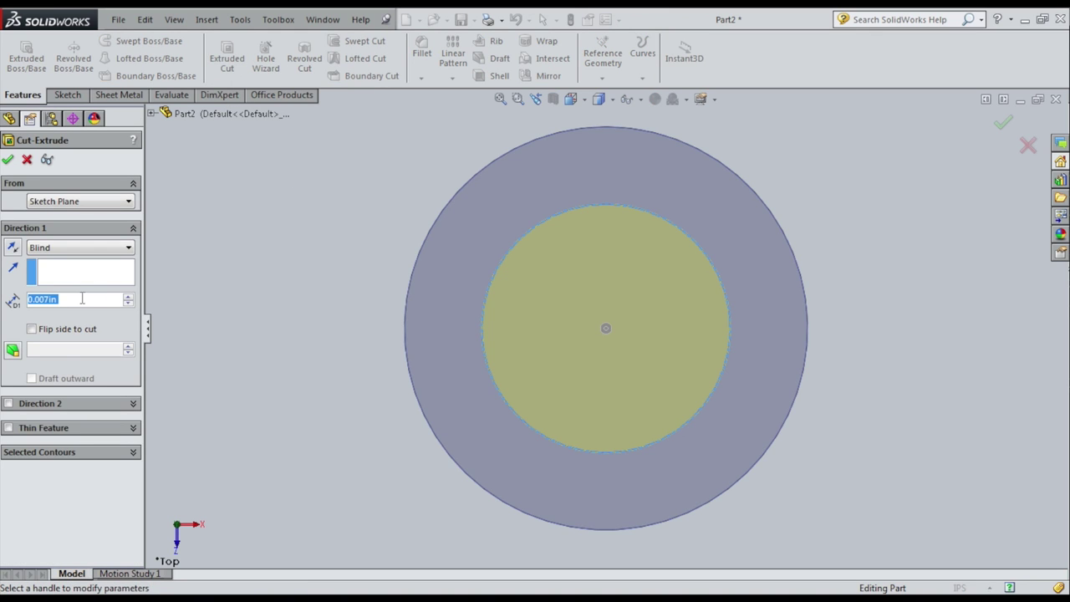
{"action": "left_click", "coordinate": [48, 251]}
{"action": "left_click", "coordinate": [61, 273]}
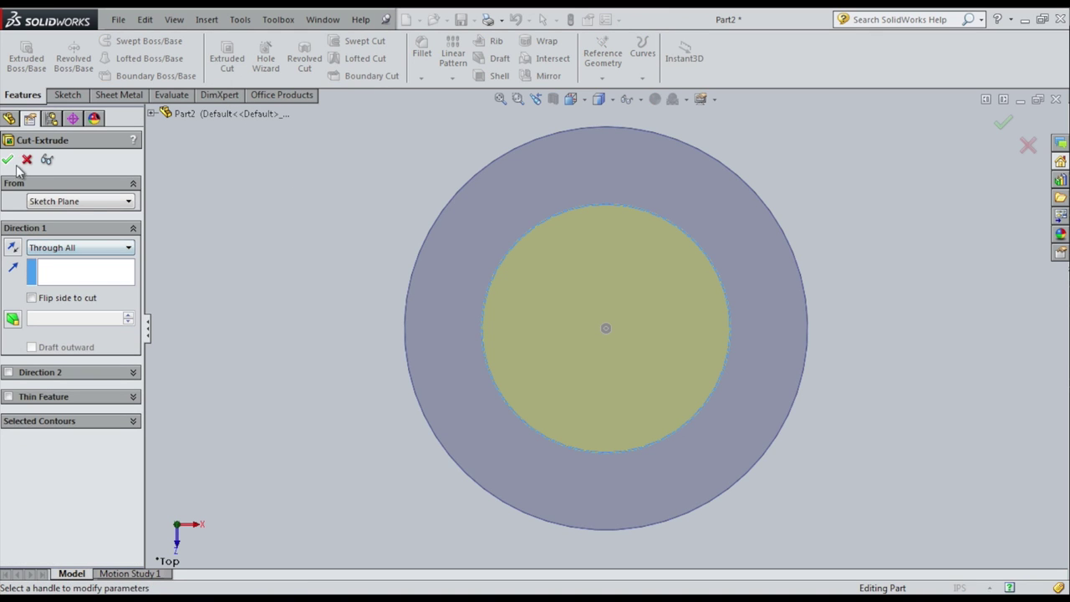
{"action": "left_click", "coordinate": [9, 159]}
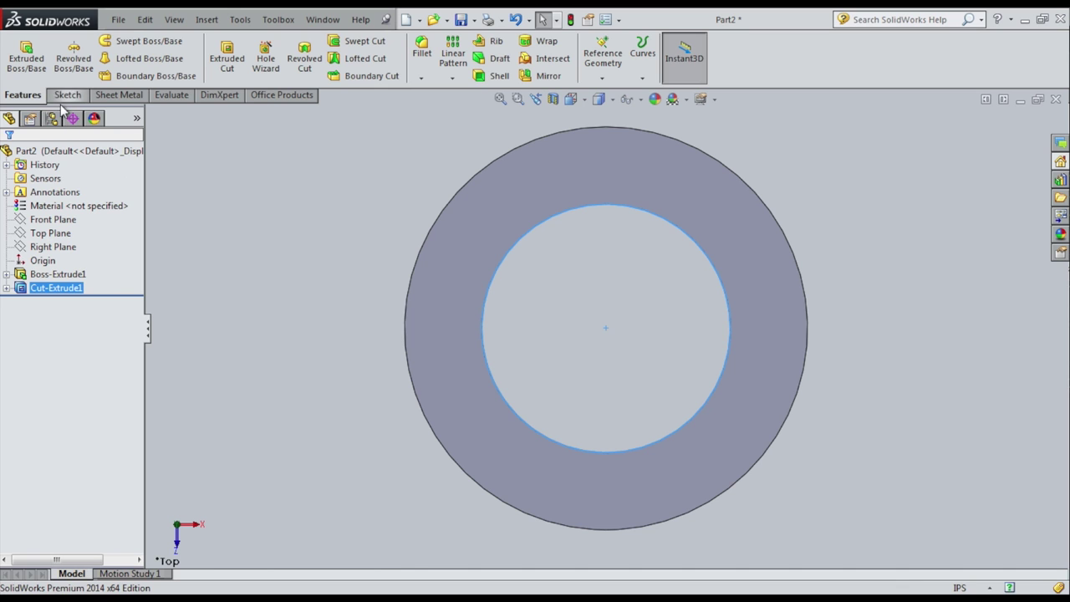
{"action": "middle_click_drag", "start_coordinate": [271, 377], "coordinate": [267, 182]}
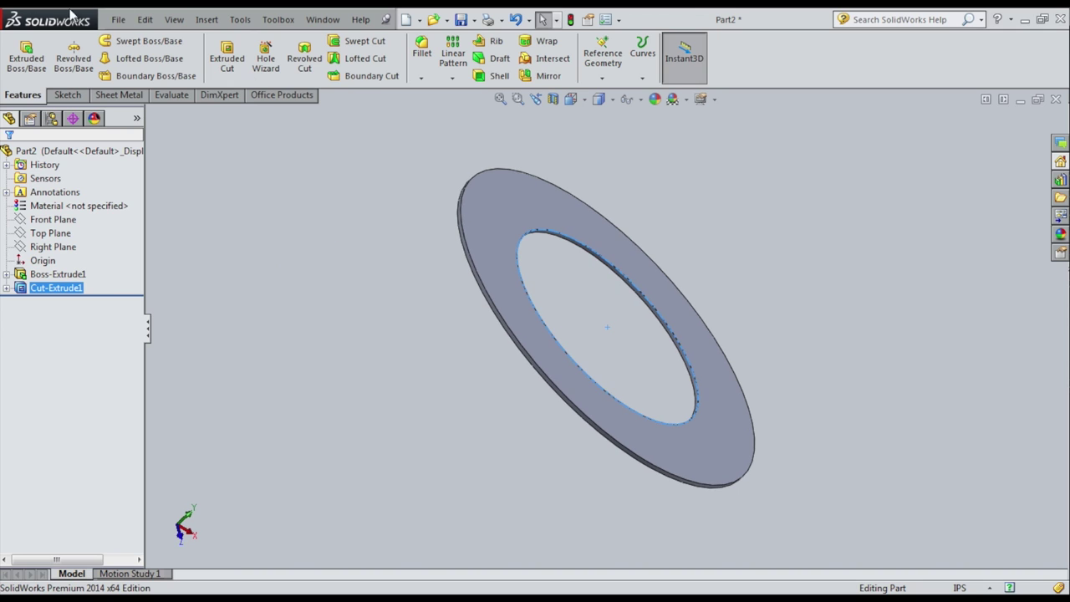
{"action": "left_click", "coordinate": [119, 20]}
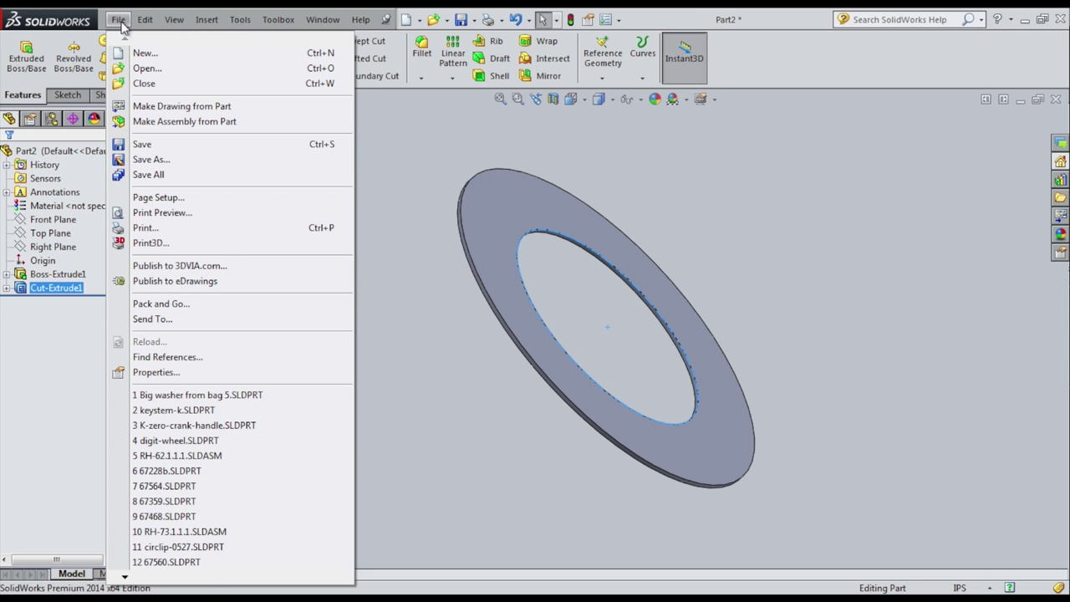
Save the part as 'Thin washer from bag 5.SLDPRT', then start a new document.
{"action": "left_click", "coordinate": [151, 159]}
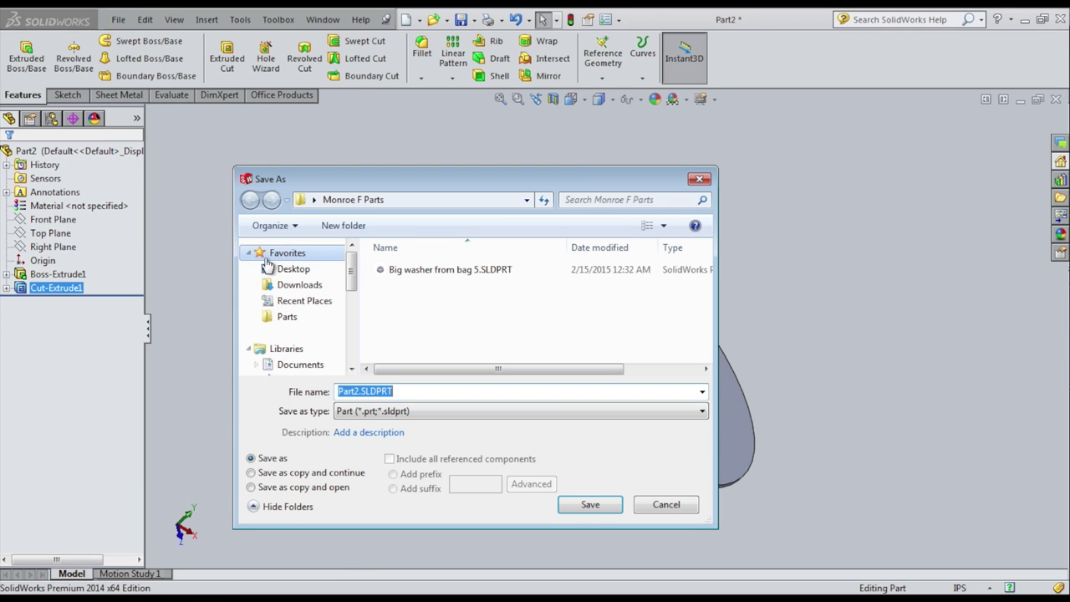
{"action": "double_click", "coordinate": [352, 388]}
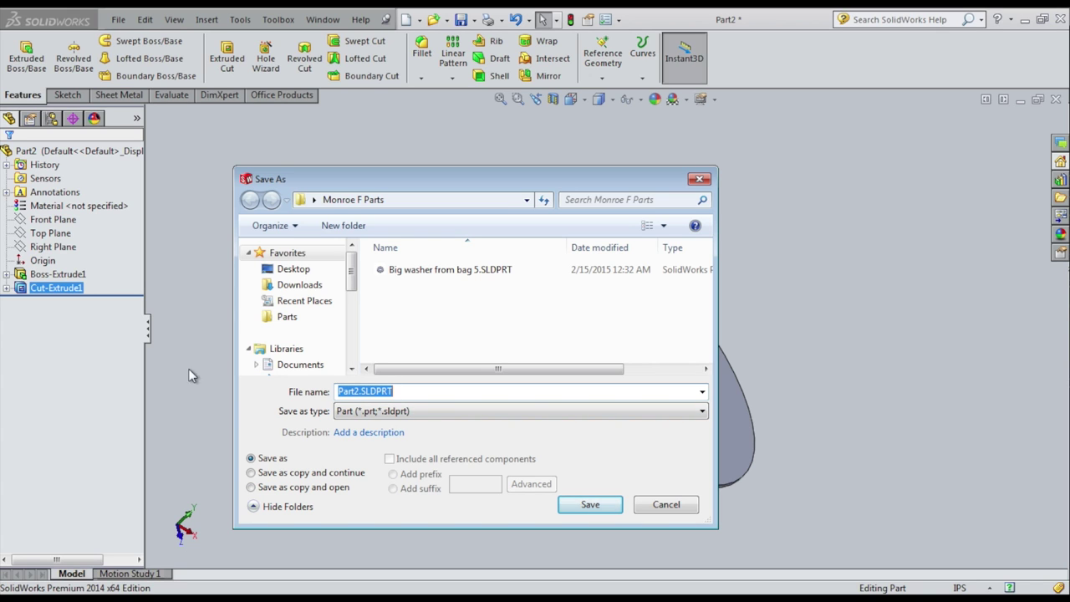
{"action": "left_click", "coordinate": [362, 392]}
{"action": "left_click_drag", "start_coordinate": [360, 391], "coordinate": [333, 397]}
{"action": "type", "text": "Thin washer "}
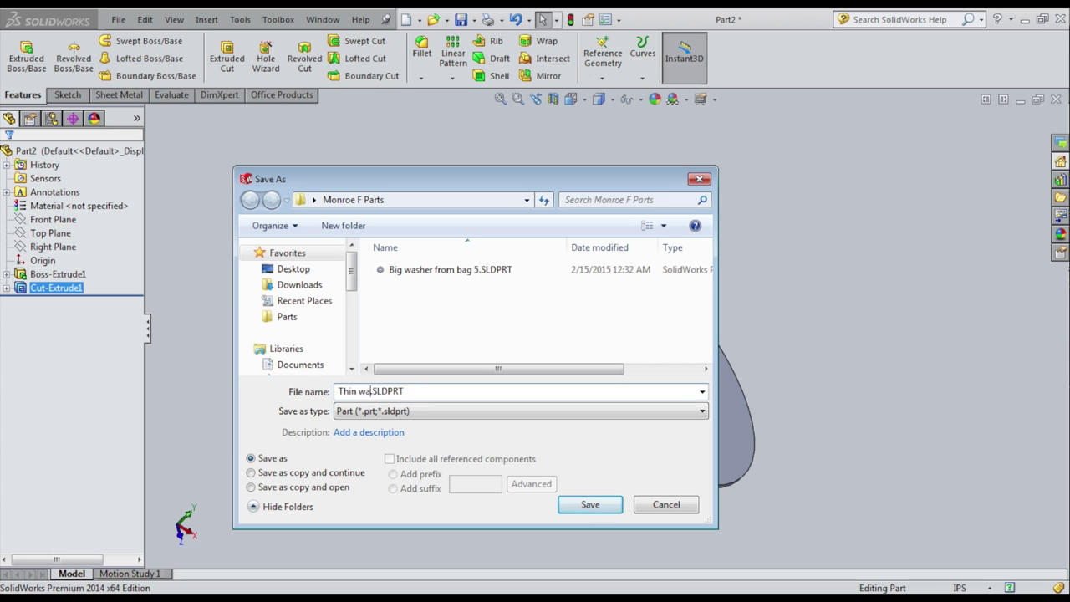
{"action": "type", "text": "from bag 5"}
{"action": "key", "text": "Return"}
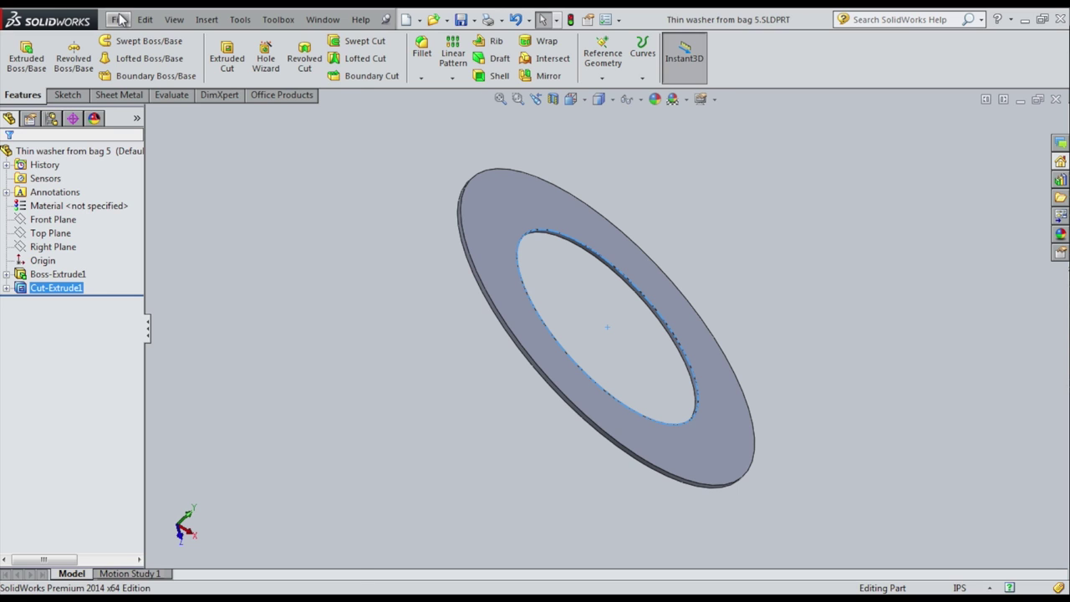
{"action": "left_click", "coordinate": [118, 19]}
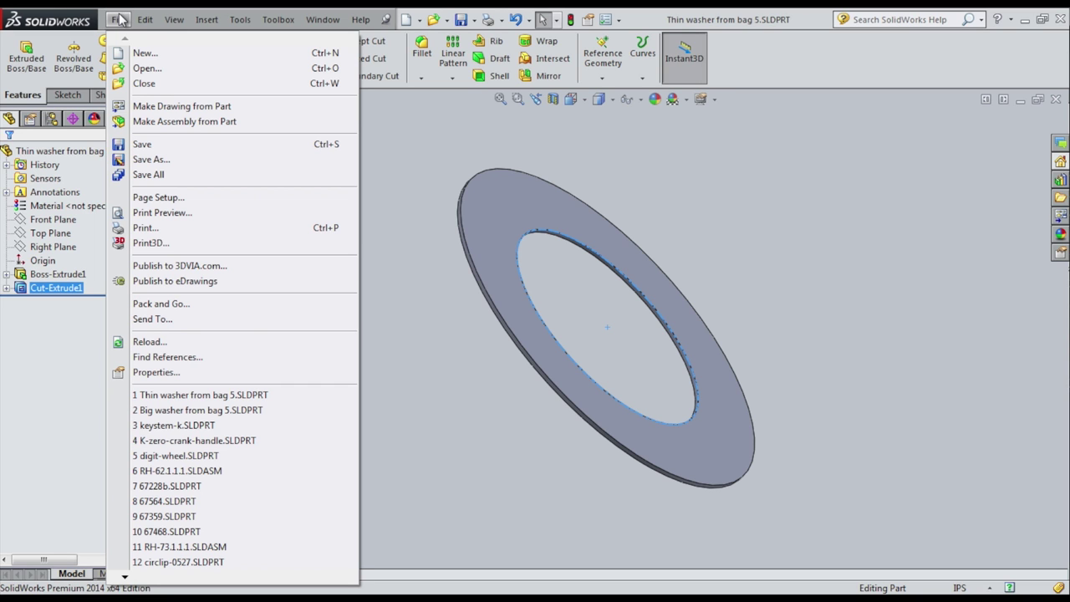
{"action": "left_click", "coordinate": [147, 54]}
Create the new blank part and sketch a circle centred on the origin on the Top Plane.
{"action": "left_click", "coordinate": [527, 502]}
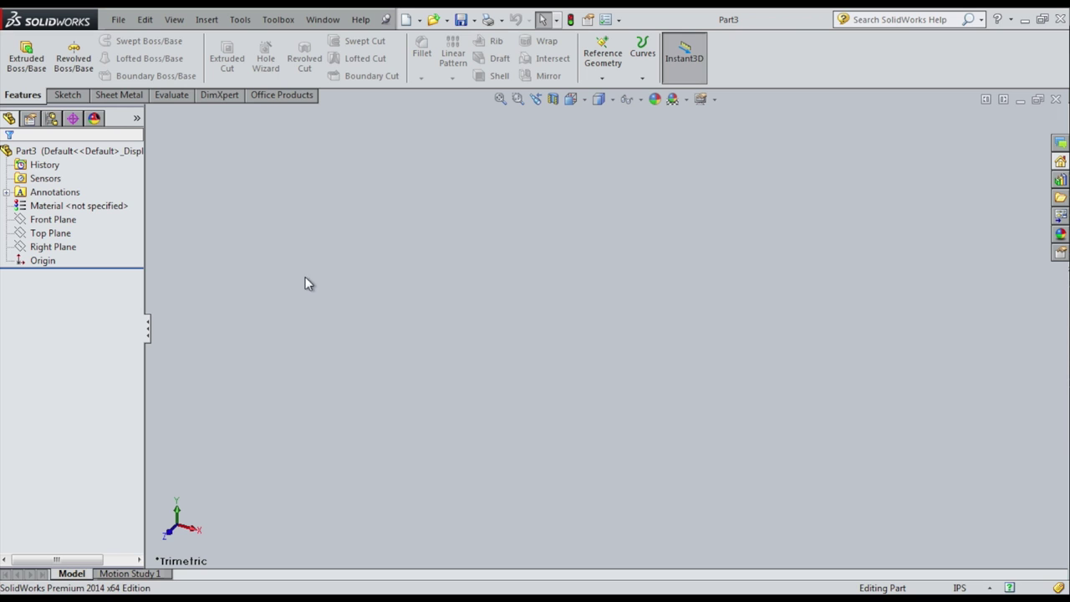
{"action": "left_click", "coordinate": [67, 94]}
{"action": "left_click", "coordinate": [20, 52]}
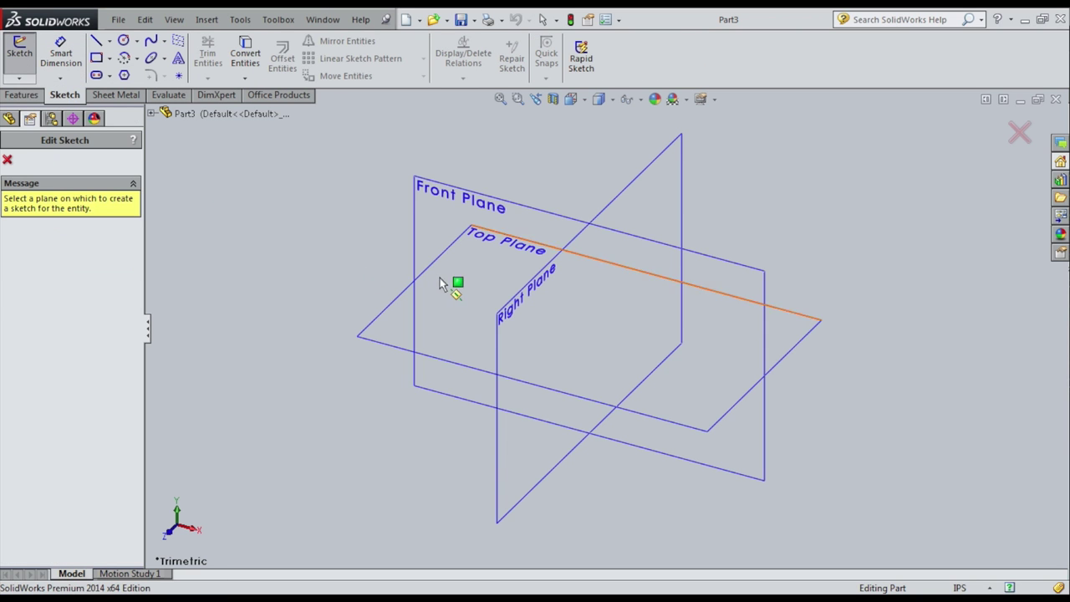
{"action": "left_click", "coordinate": [408, 323]}
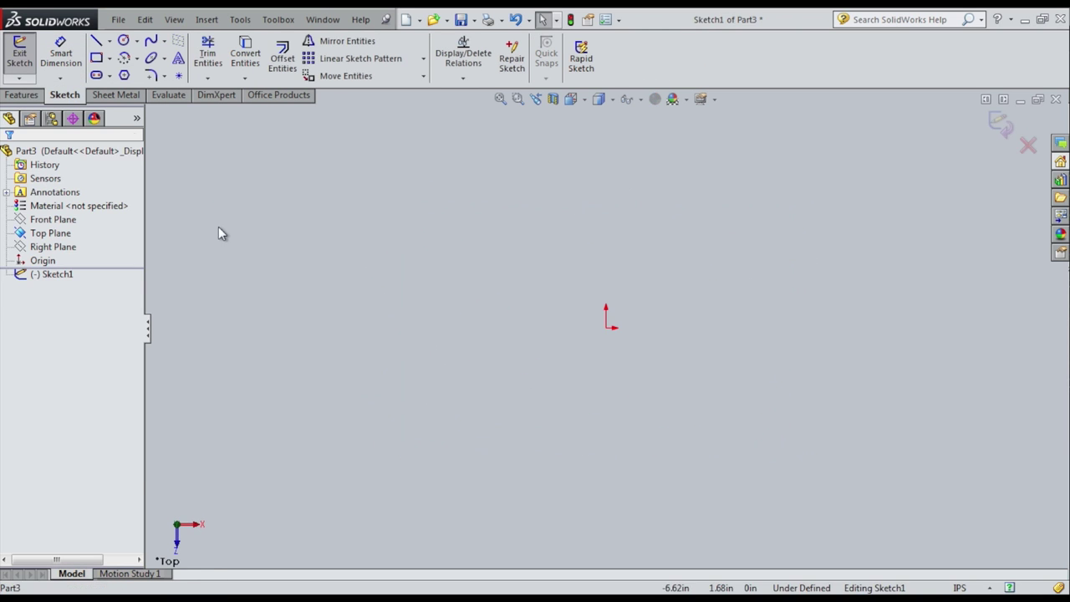
{"action": "left_click", "coordinate": [124, 40]}
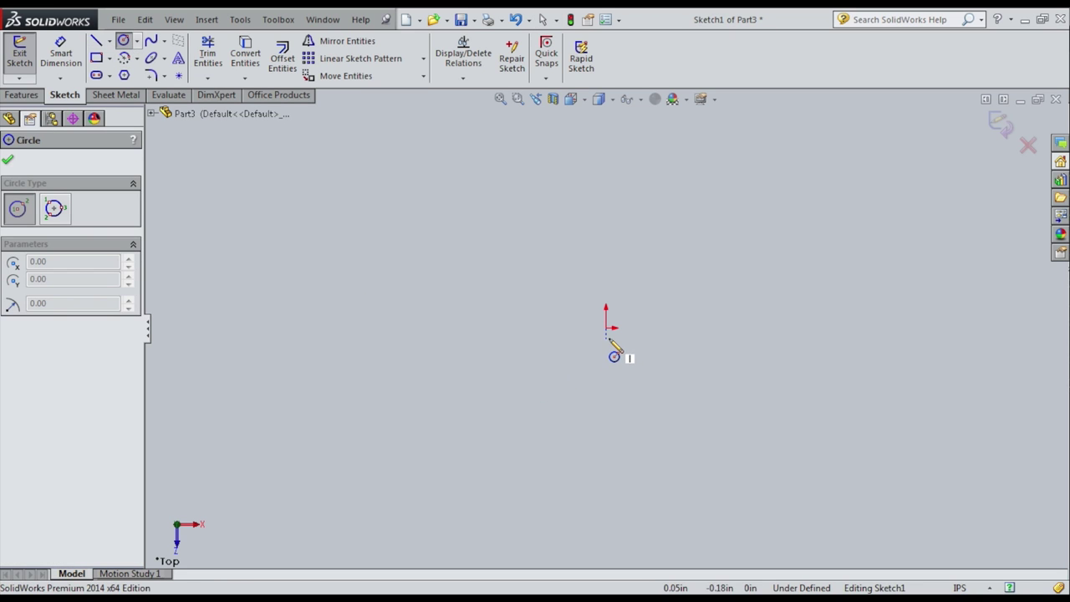
{"action": "left_click", "coordinate": [608, 337]}
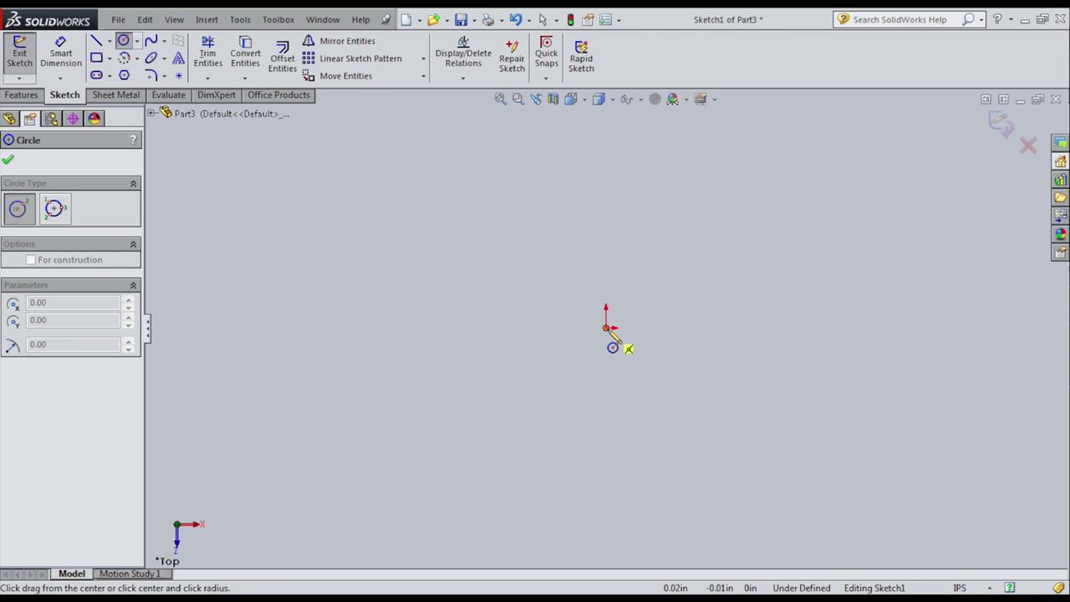
{"action": "left_click", "coordinate": [656, 368]}
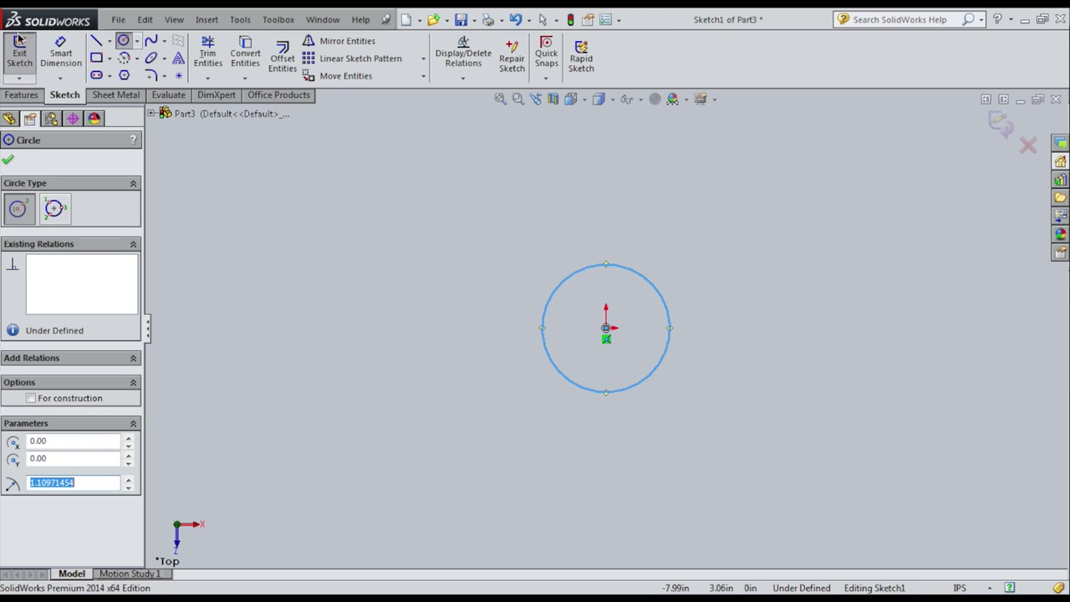
Dimension the circle to 0.252 in diameter and close Sketch1.
{"action": "left_click", "coordinate": [60, 52]}
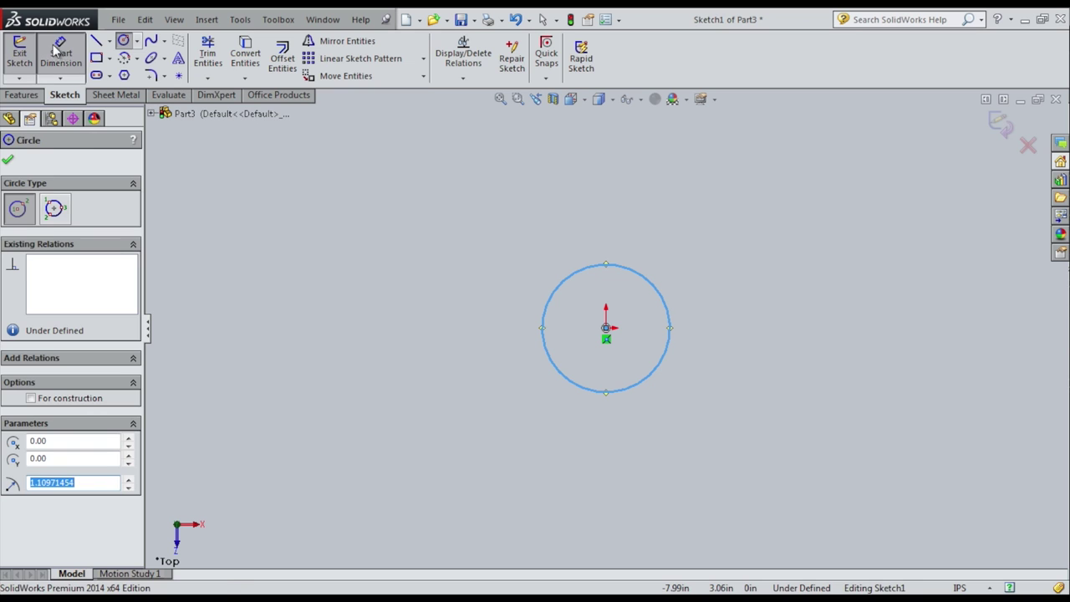
{"action": "left_click", "coordinate": [651, 287]}
{"action": "left_click", "coordinate": [710, 241]}
{"action": "type", "text": "0.252"}
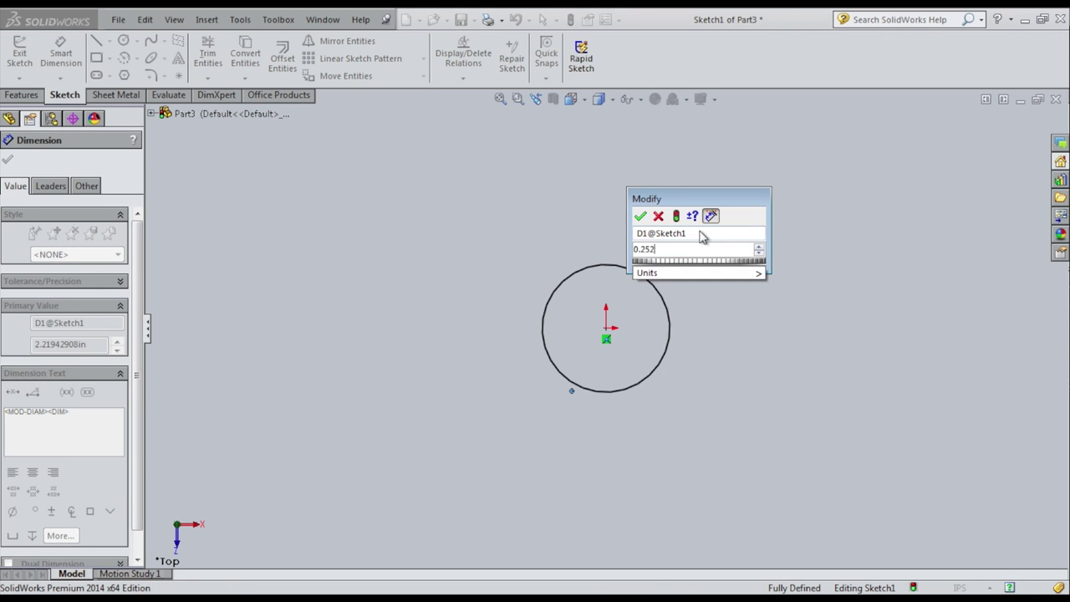
{"action": "key", "text": "Return"}
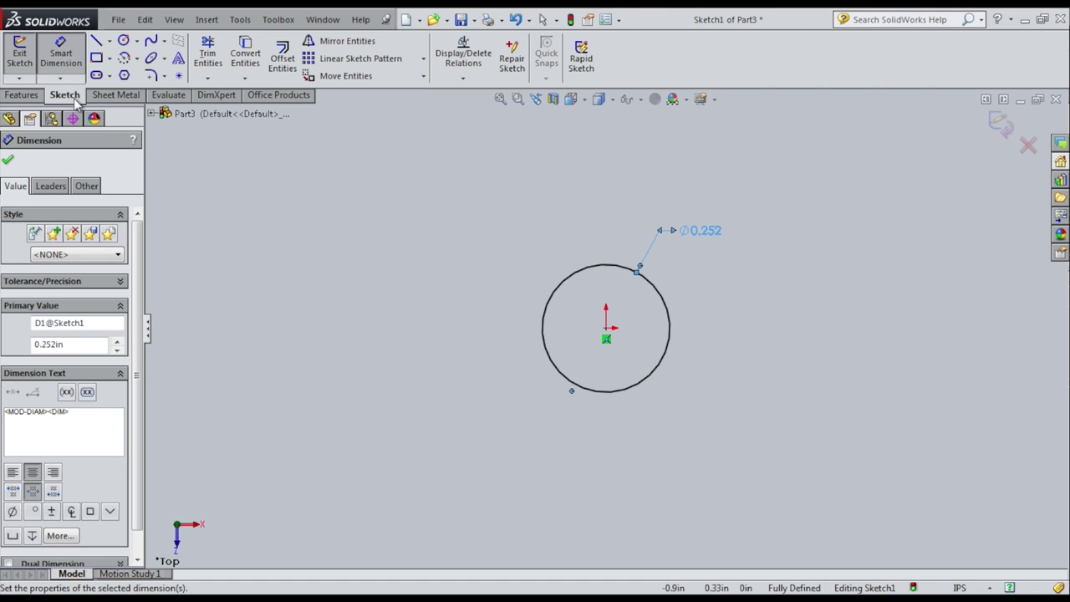
{"action": "left_click", "coordinate": [24, 56]}
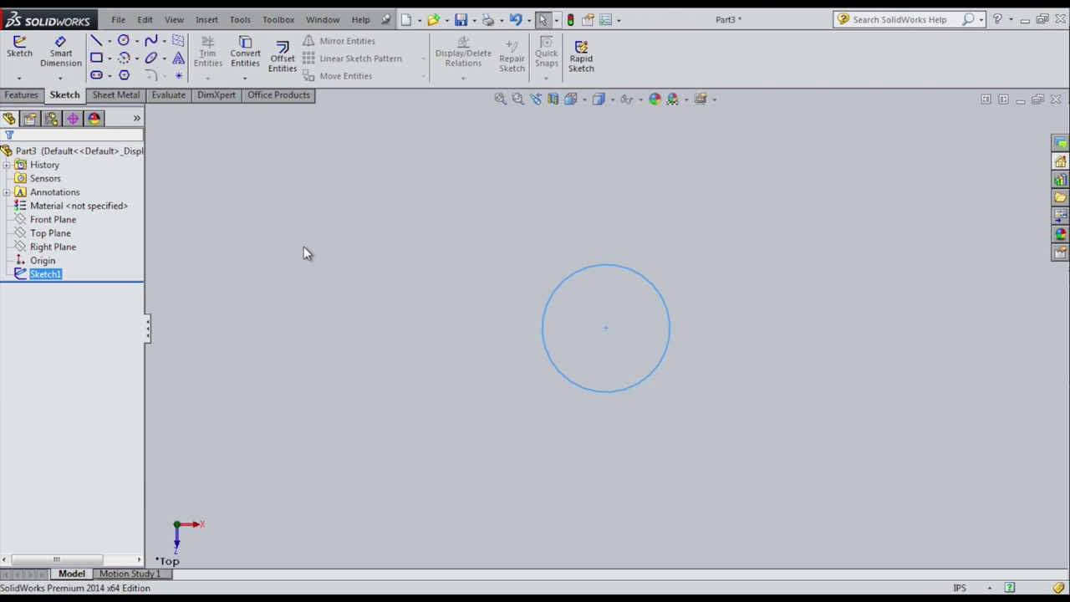
Extrude Sketch1's 0.252 in circle to a Blind depth of 1.215 in as Boss-Extrude1.
{"action": "left_click", "coordinate": [21, 95]}
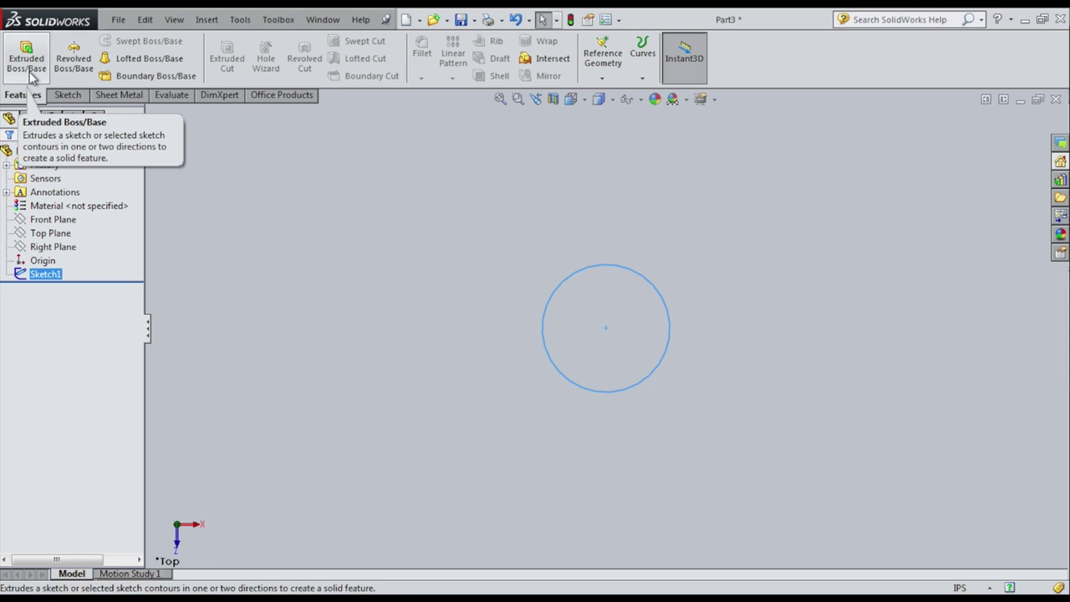
{"action": "left_click", "coordinate": [28, 63]}
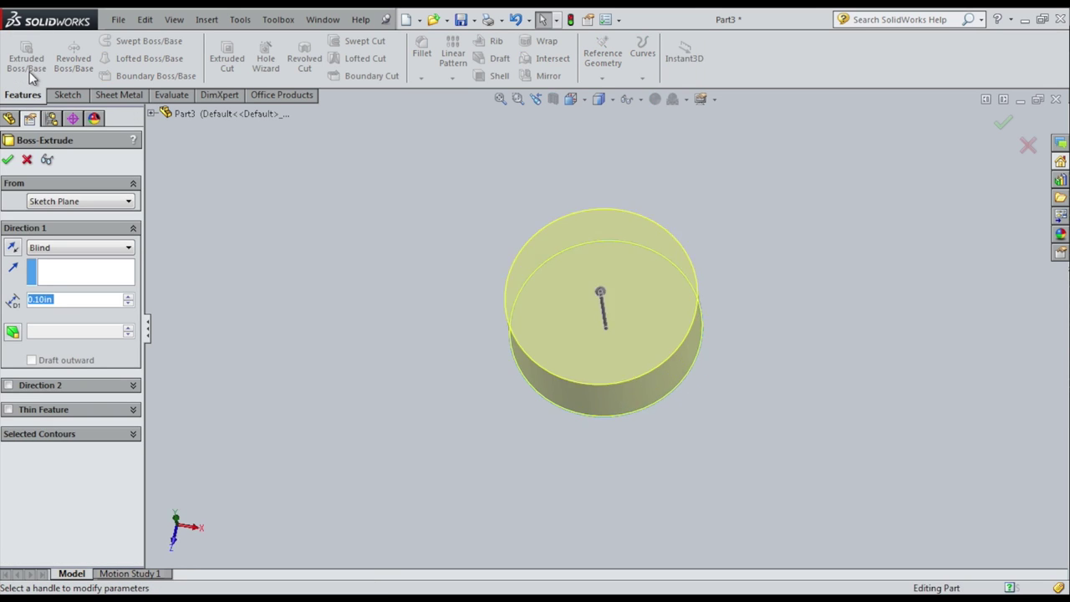
{"action": "left_click", "coordinate": [64, 299]}
{"action": "double_click", "coordinate": [65, 299]}
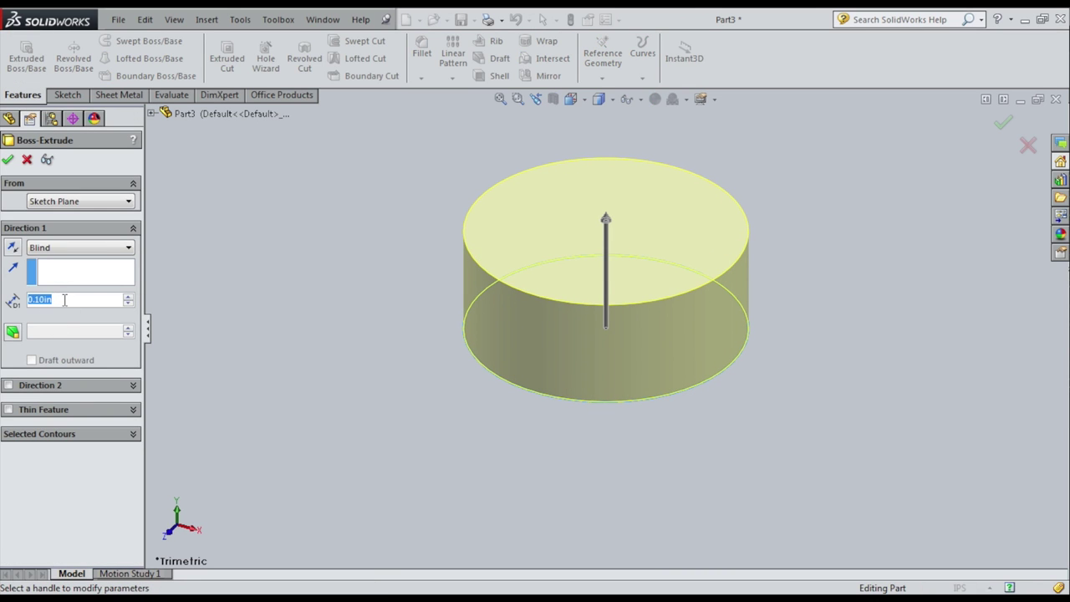
{"action": "type", "text": "1.2 15"}
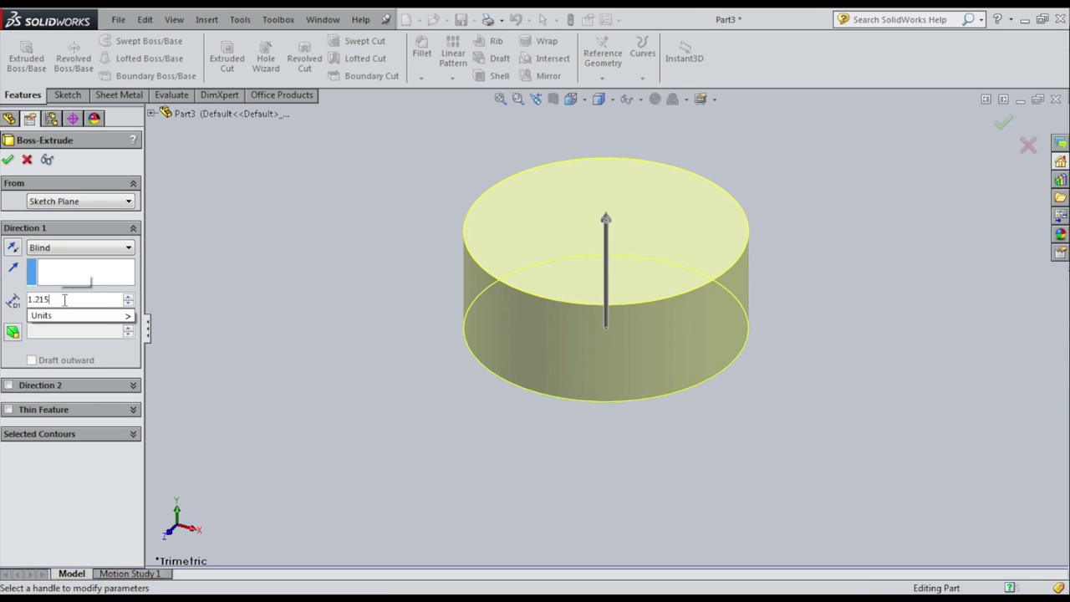
{"action": "key", "text": "Return"}
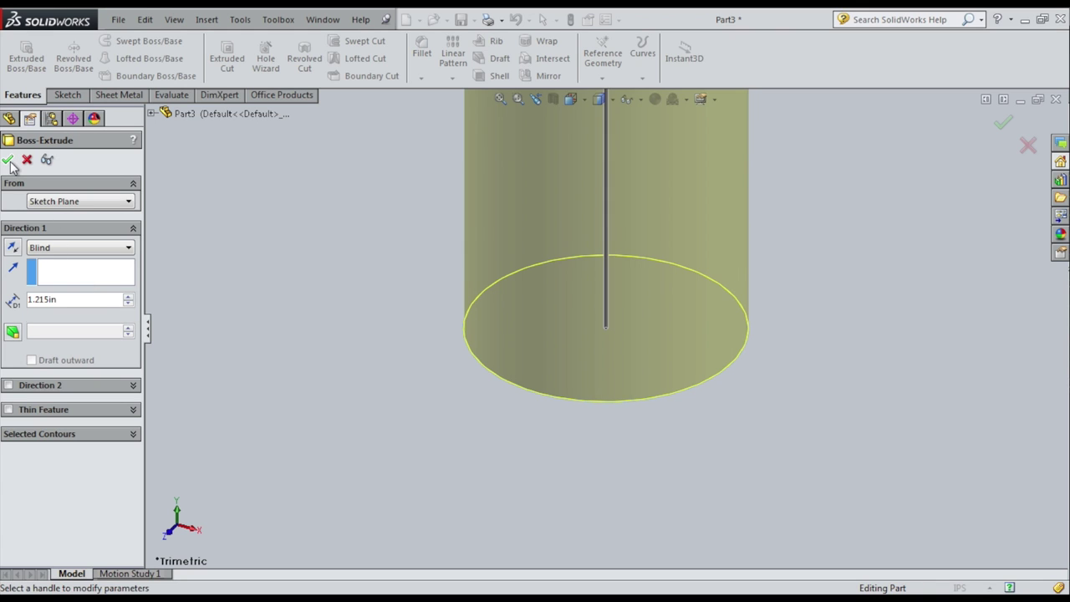
{"action": "scroll", "coordinate": [406, 288], "scroll_direction": "down", "scroll_amount": 2}
{"action": "scroll", "coordinate": [469, 297], "scroll_direction": "up", "scroll_amount": 8}
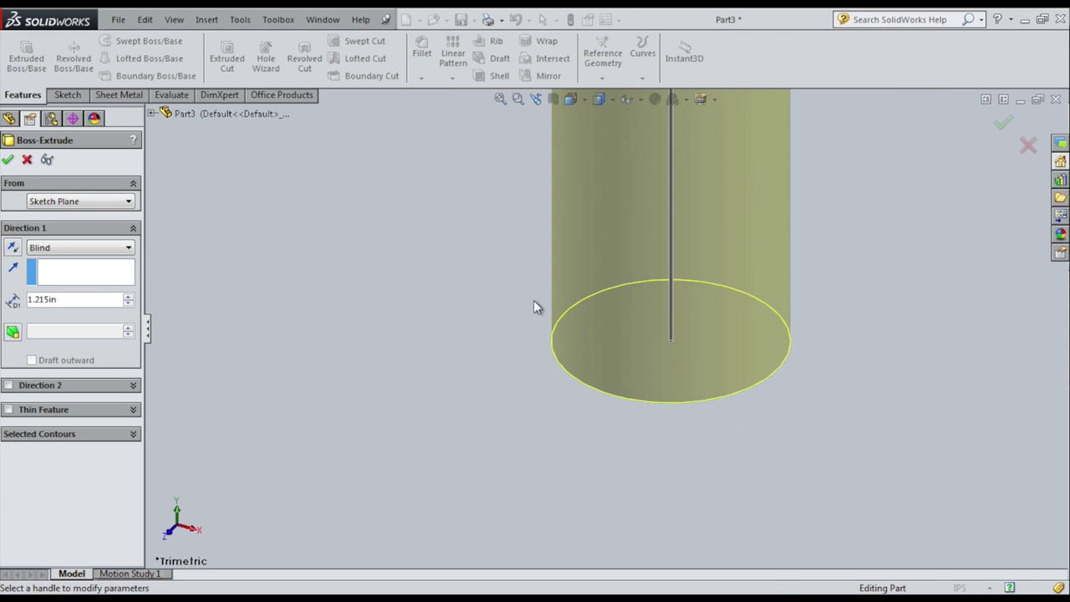
{"action": "scroll", "coordinate": [596, 195], "scroll_direction": "up", "scroll_amount": 1}
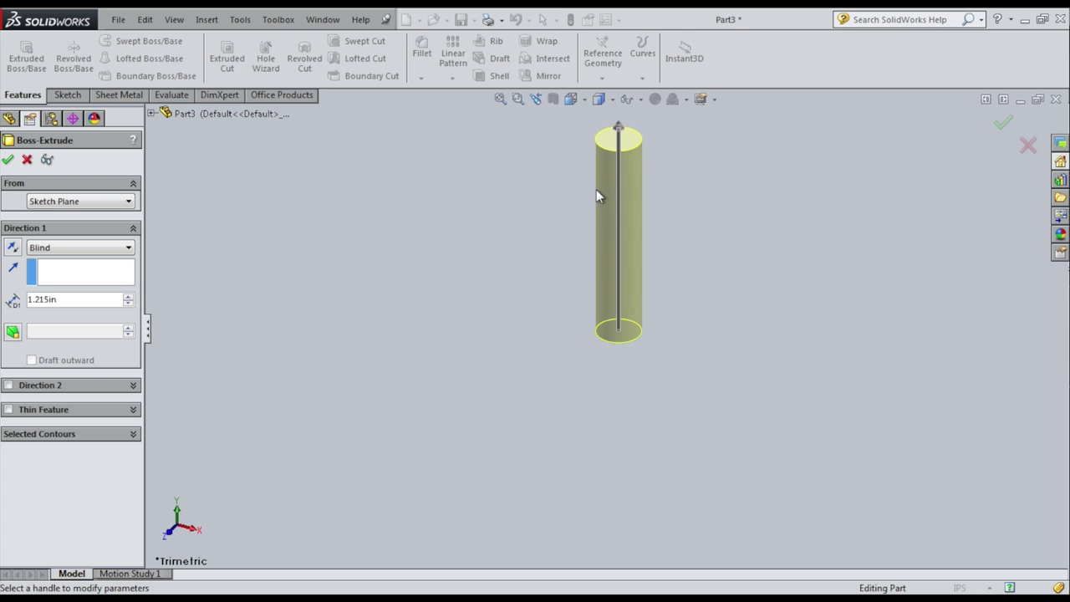
{"action": "left_click", "coordinate": [8, 159]}
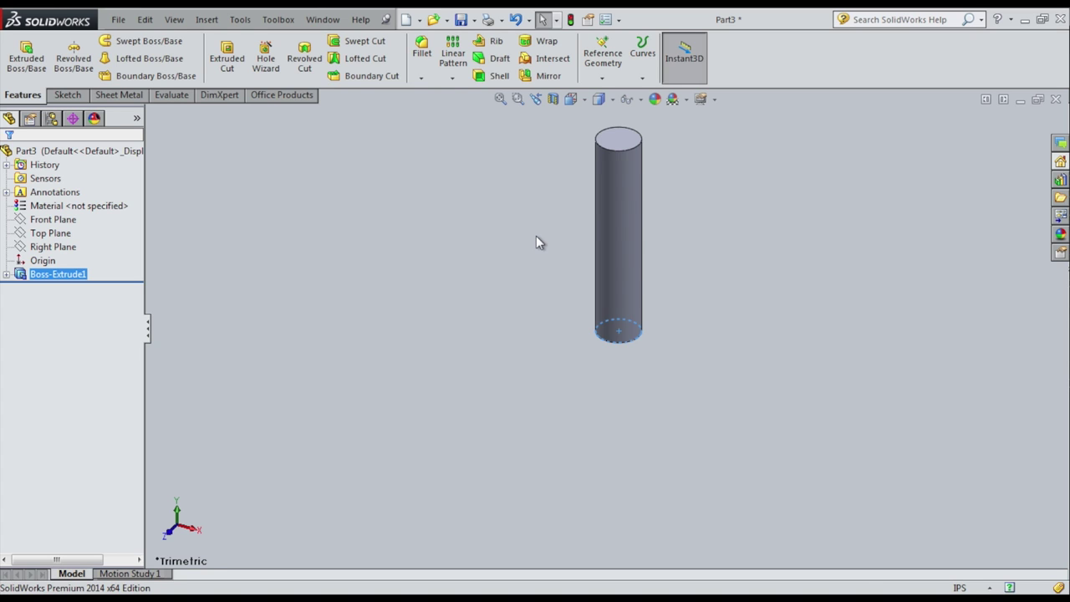
{"action": "middle_click_drag", "start_coordinate": [536, 237], "coordinate": [492, 332]}
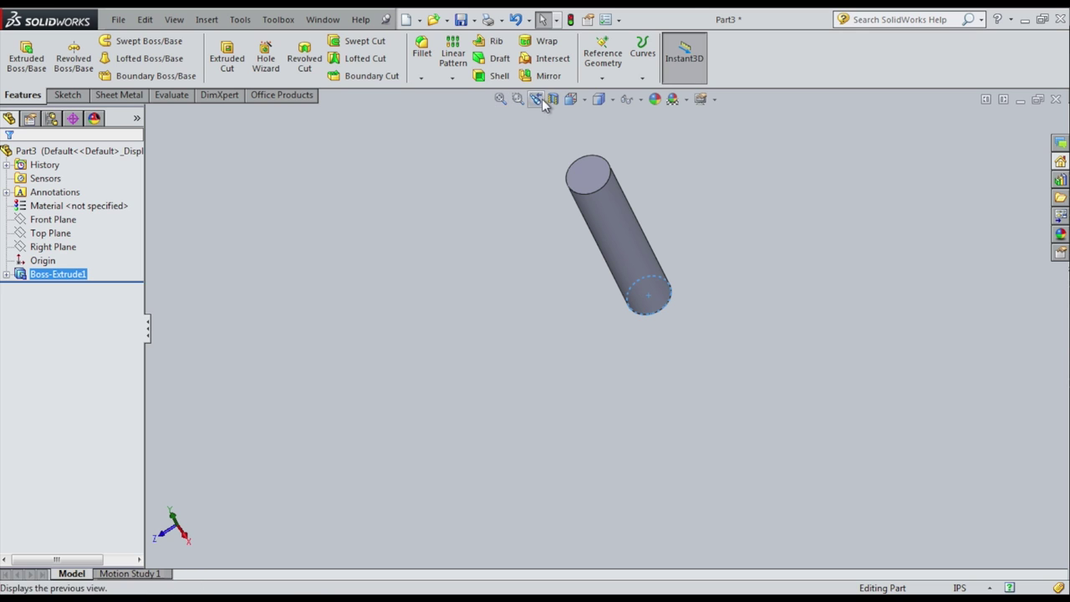
From the Top view, start a sketch on the cylinder's end face and draw an origin-centred circle.
{"action": "left_click", "coordinate": [572, 99]}
{"action": "left_click", "coordinate": [591, 137]}
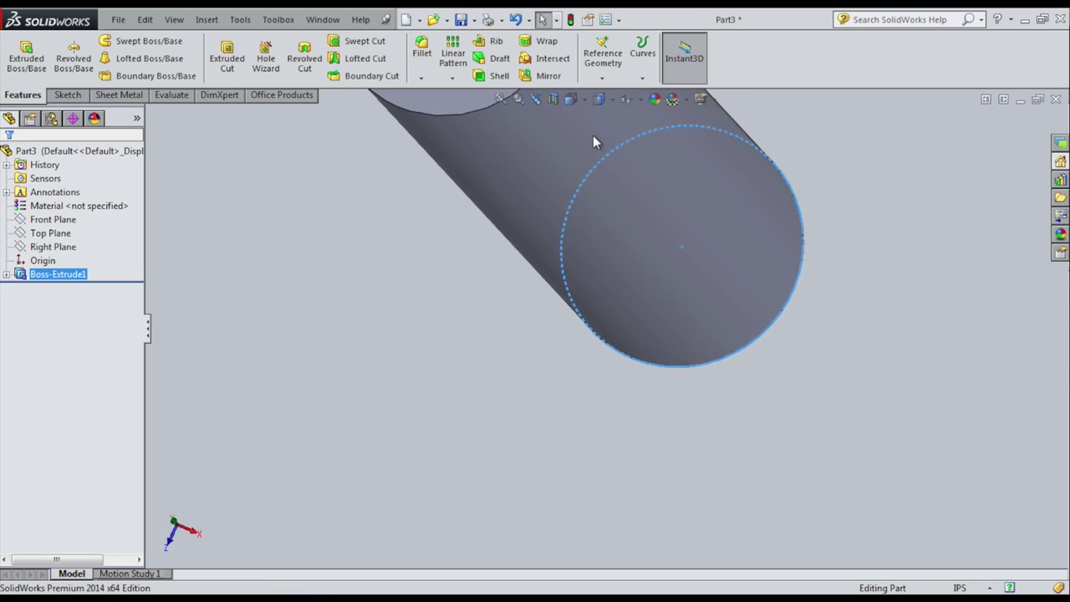
{"action": "left_click", "coordinate": [68, 95]}
{"action": "left_click", "coordinate": [19, 53]}
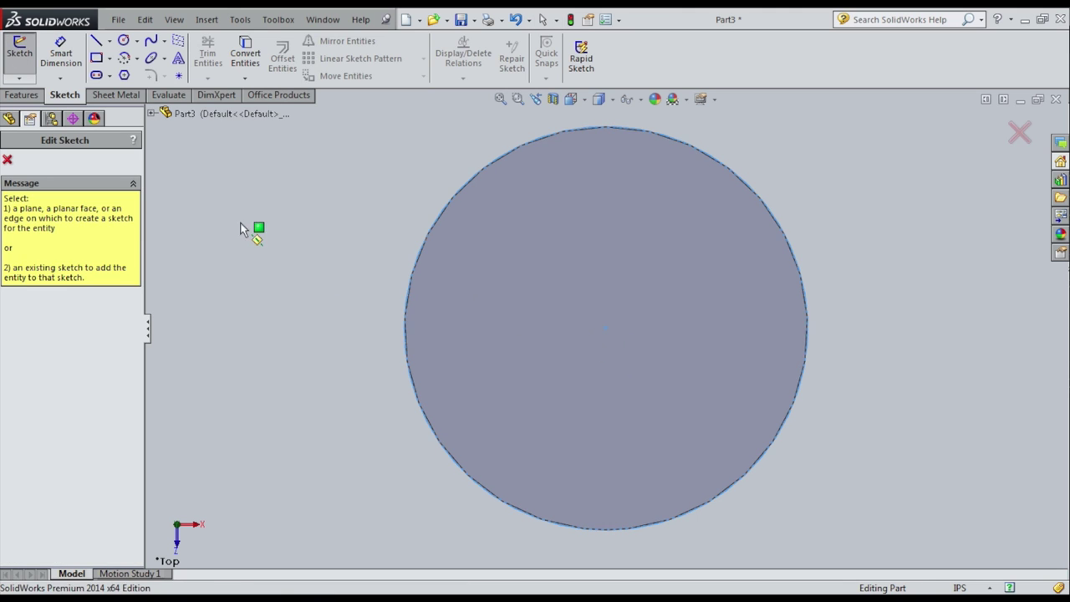
{"action": "left_click", "coordinate": [502, 244]}
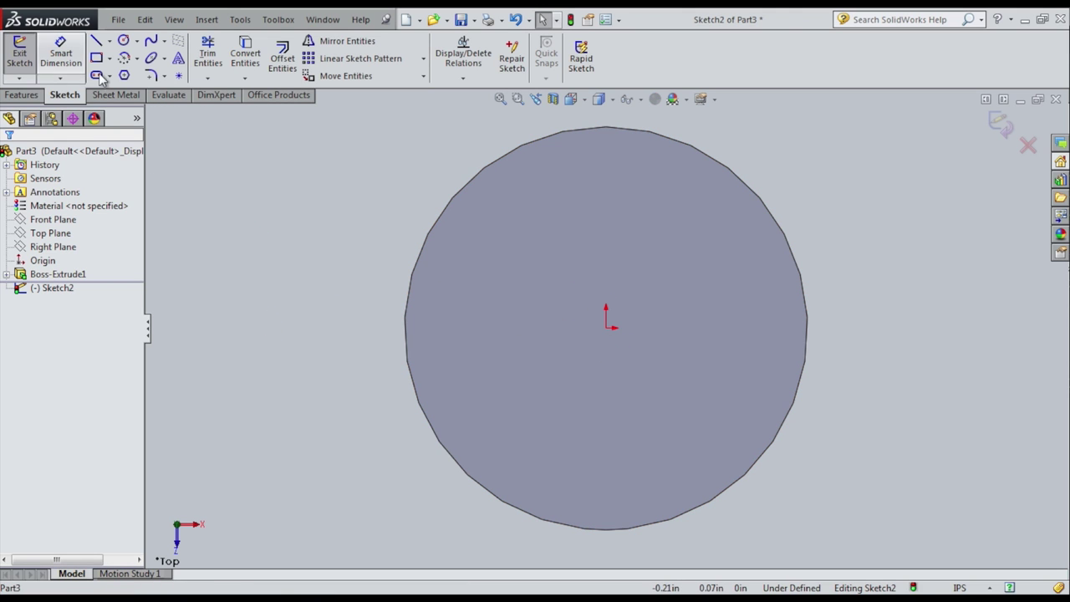
{"action": "left_click", "coordinate": [124, 41]}
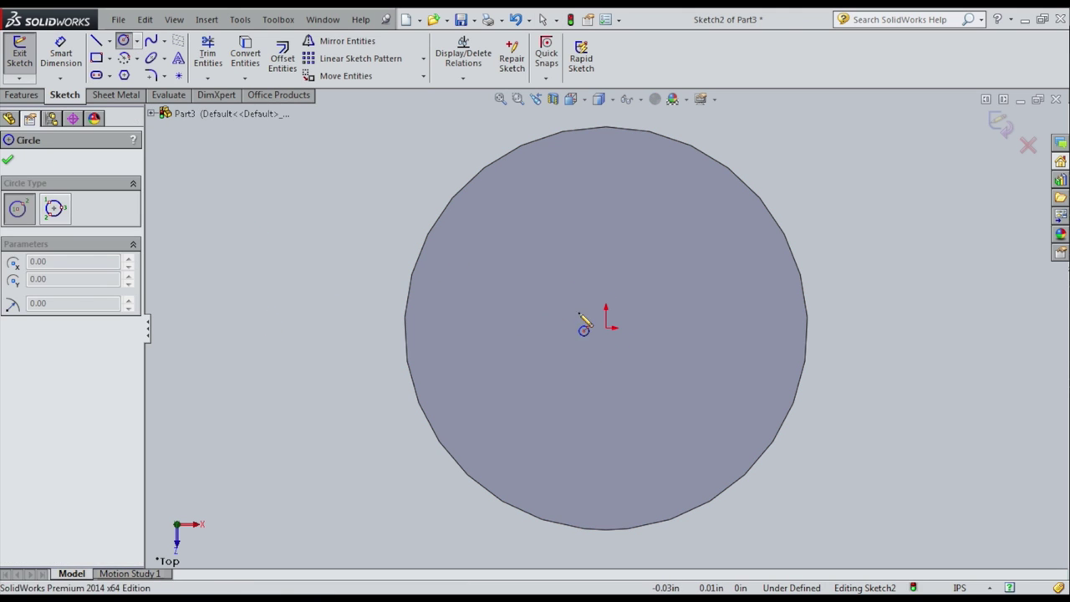
{"action": "left_click_drag", "start_coordinate": [607, 329], "coordinate": [669, 382]}
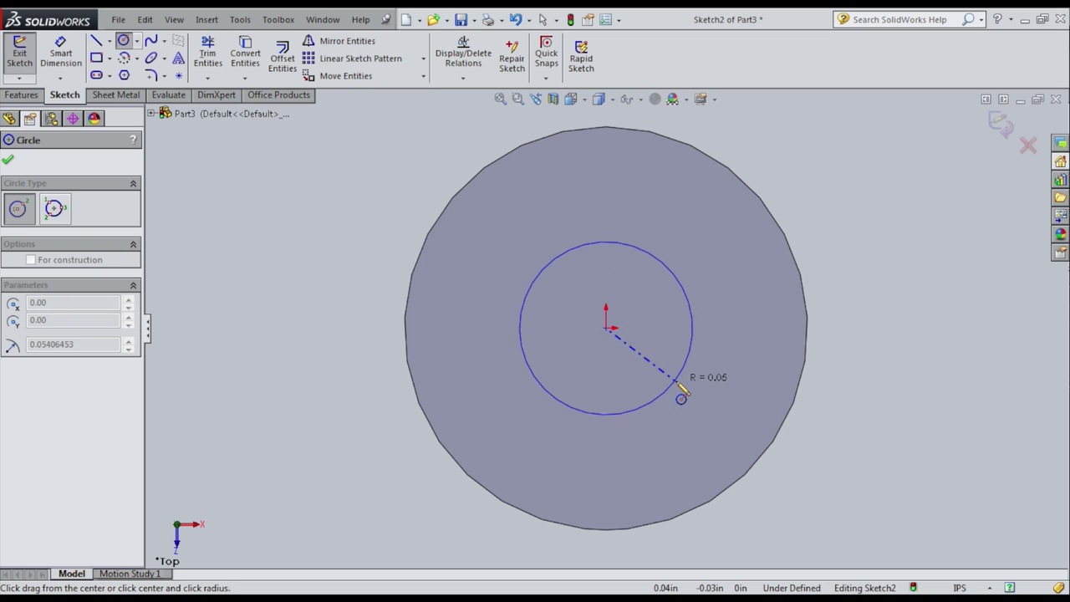
Dimension the circle to 0.137 in diameter and close Sketch2.
{"action": "left_click", "coordinate": [46, 59]}
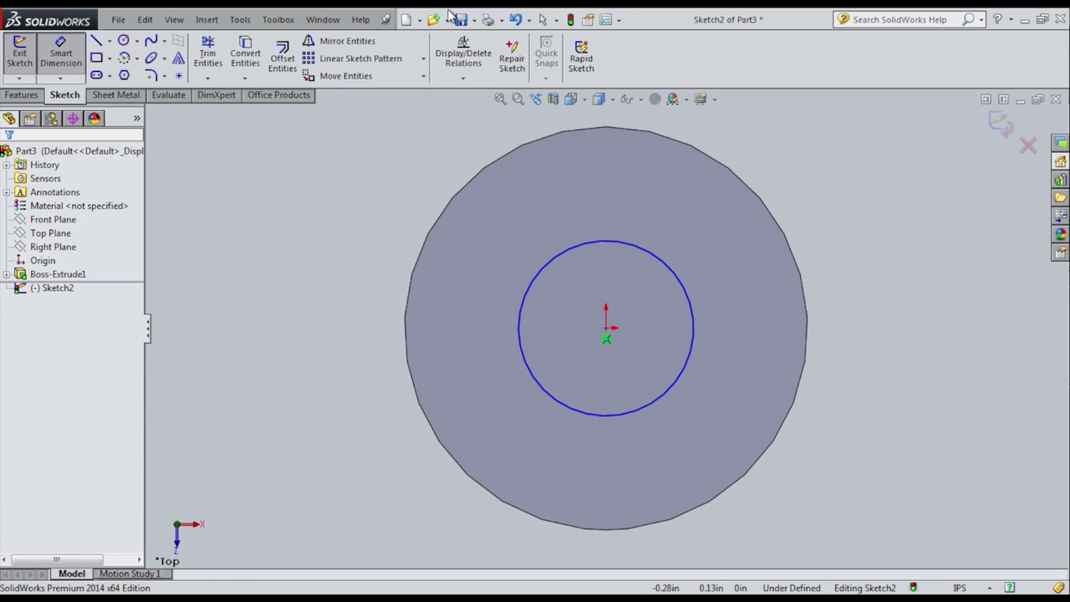
{"action": "left_click", "coordinate": [645, 256]}
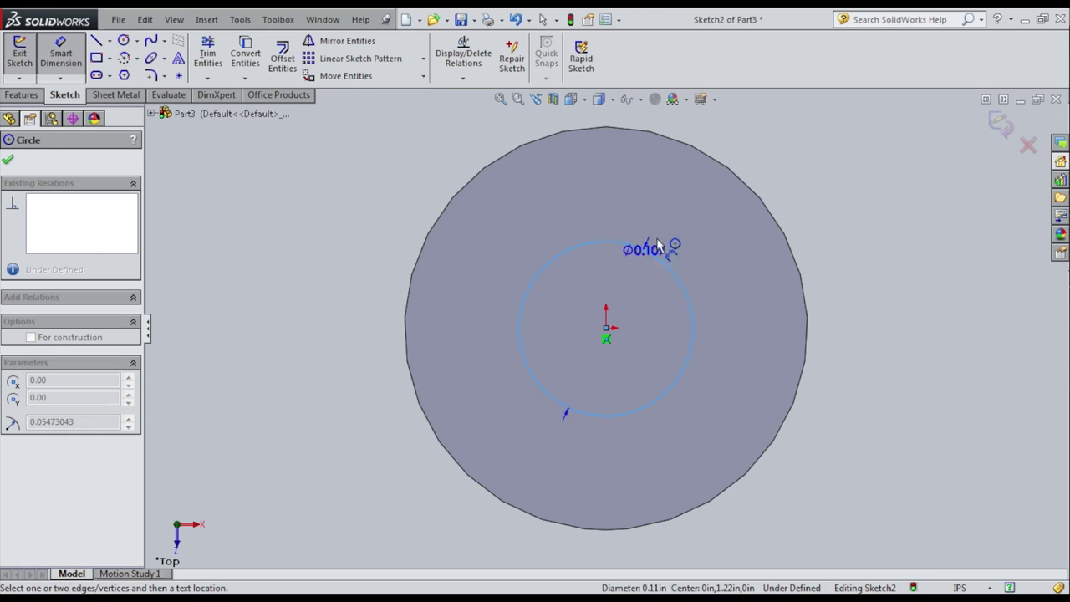
{"action": "left_click", "coordinate": [733, 218]}
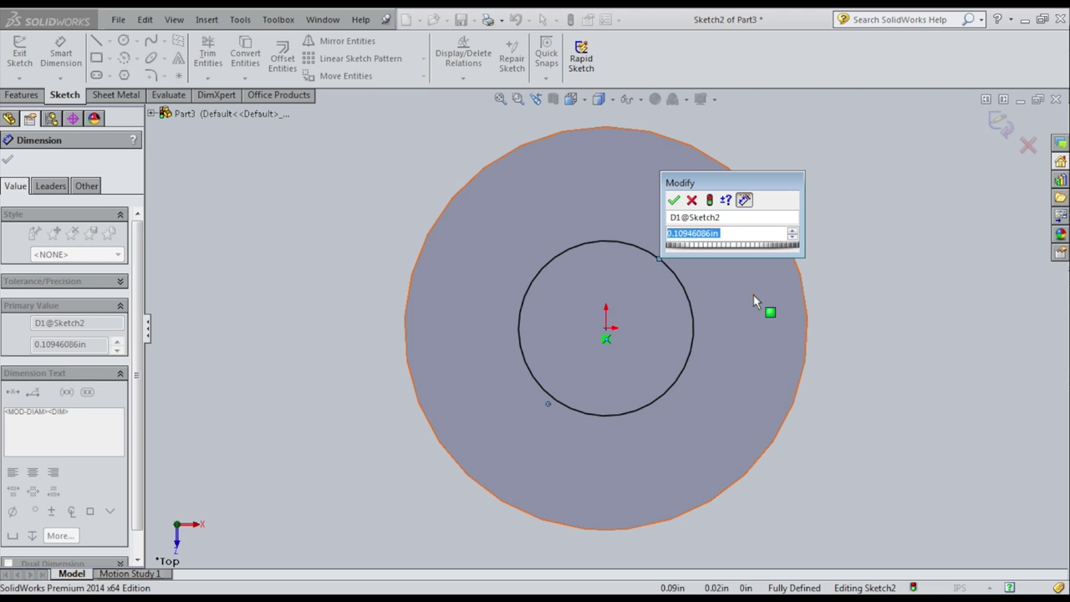
{"action": "type", "text": "0.137"}
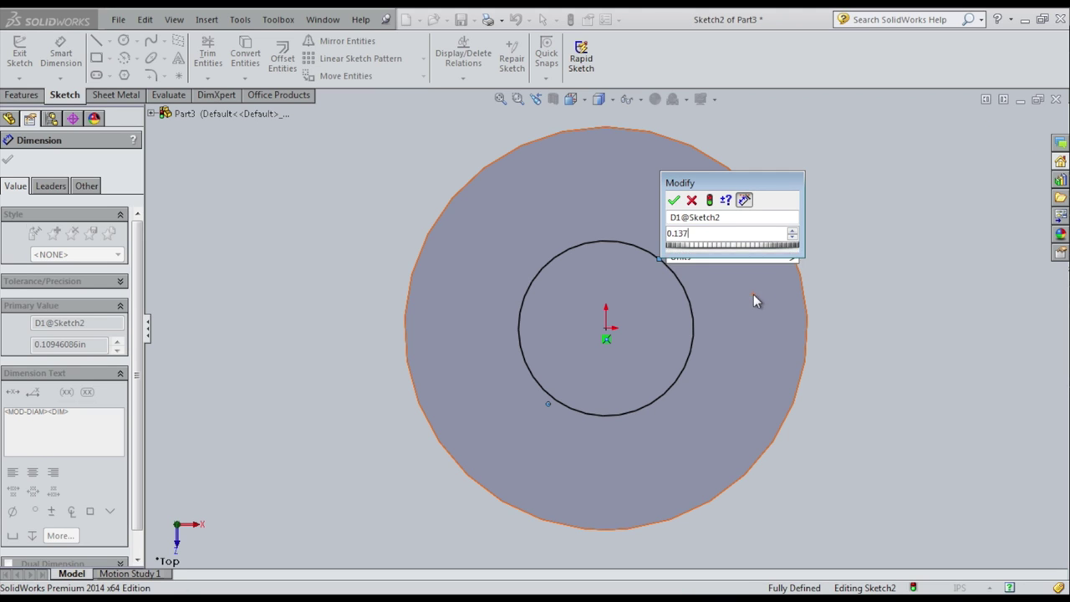
{"action": "key", "text": "Return"}
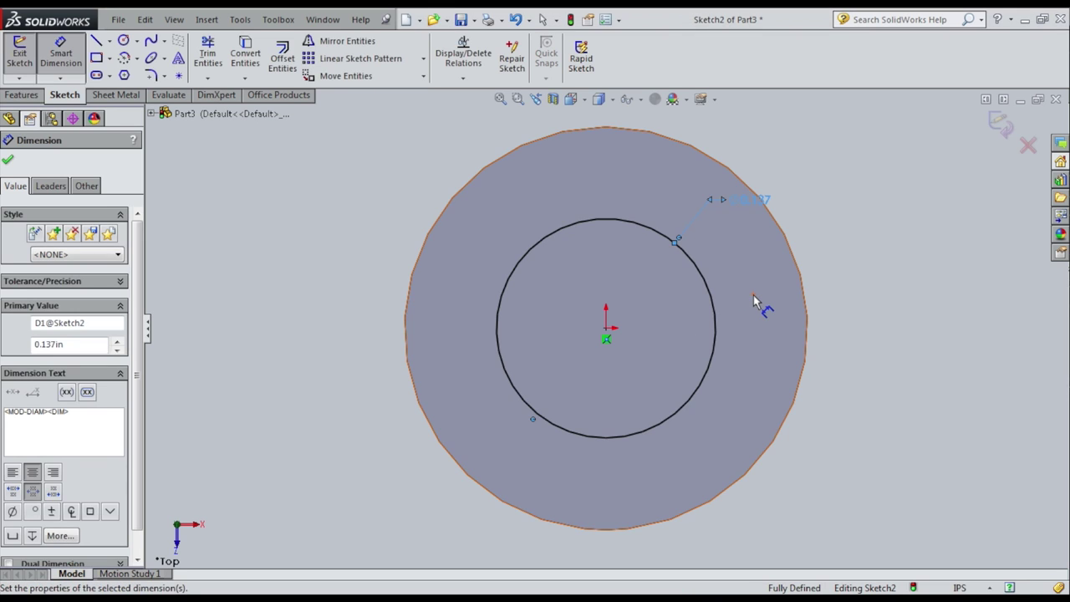
{"action": "left_click", "coordinate": [19, 53]}
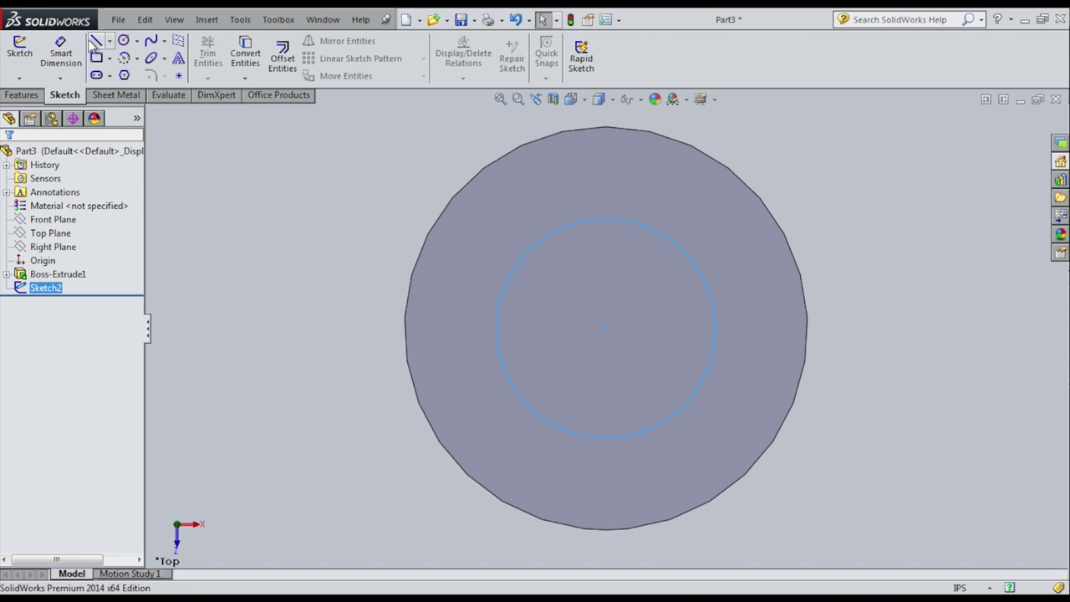
Boss-extrude Sketch2's 0.137 in circle from the rod's end with a Blind depth of 0.315 in.
{"action": "left_click", "coordinate": [22, 94]}
{"action": "left_click", "coordinate": [25, 59]}
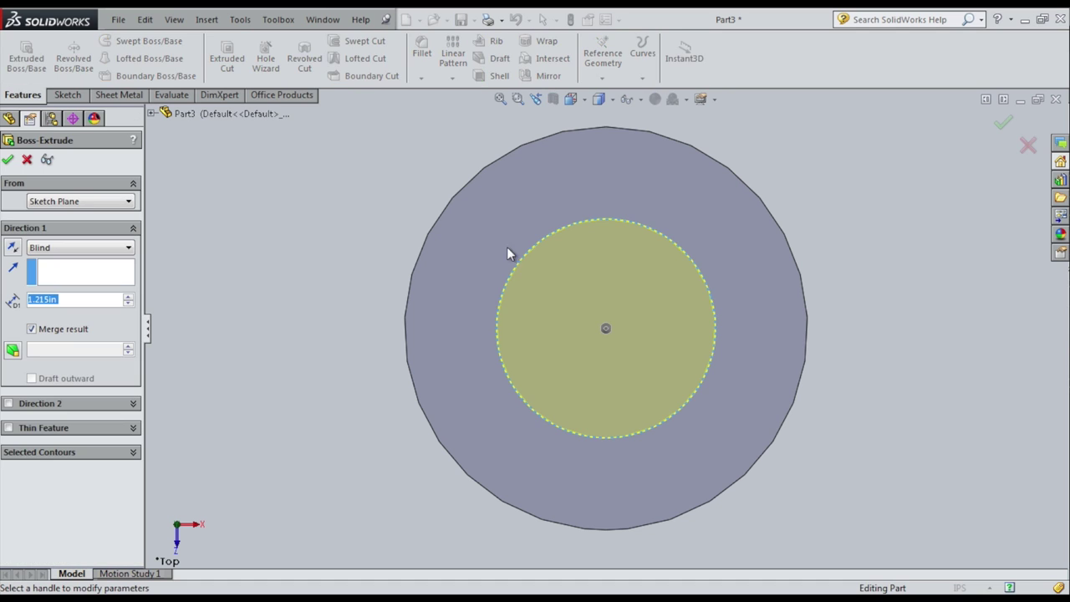
{"action": "middle_click_drag", "start_coordinate": [365, 377], "coordinate": [364, 331]}
{"action": "scroll", "coordinate": [364, 331], "scroll_direction": "up", "scroll_amount": 5}
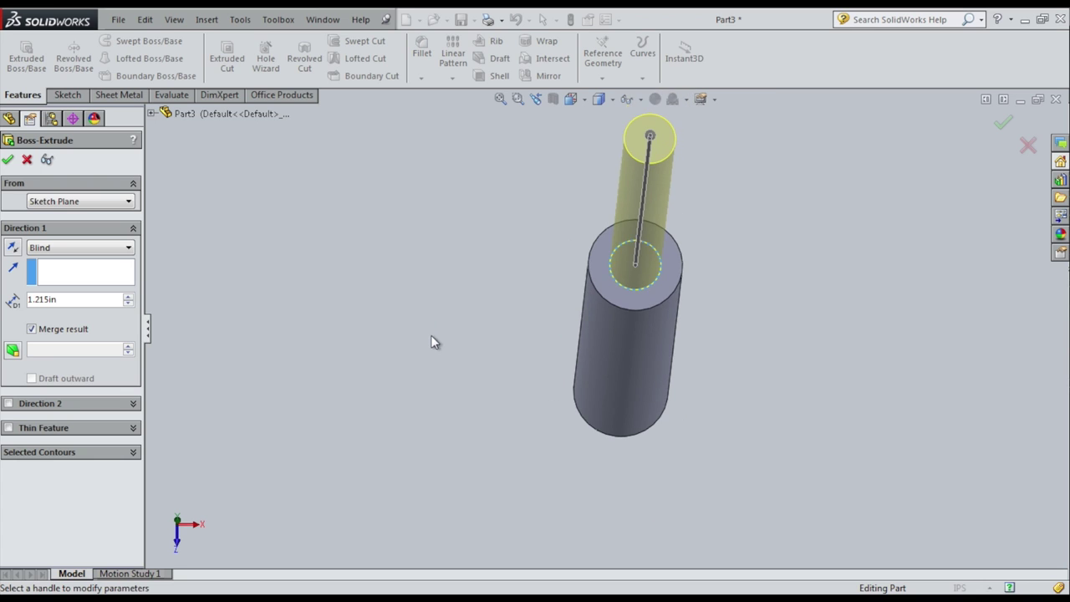
{"action": "mouse_move", "coordinate": [435, 340]}
{"action": "middle_mouse_down"}
{"action": "mouse_move", "coordinate": [432, 312]}
{"action": "mouse_move", "coordinate": [438, 337]}
{"action": "middle_mouse_up"}
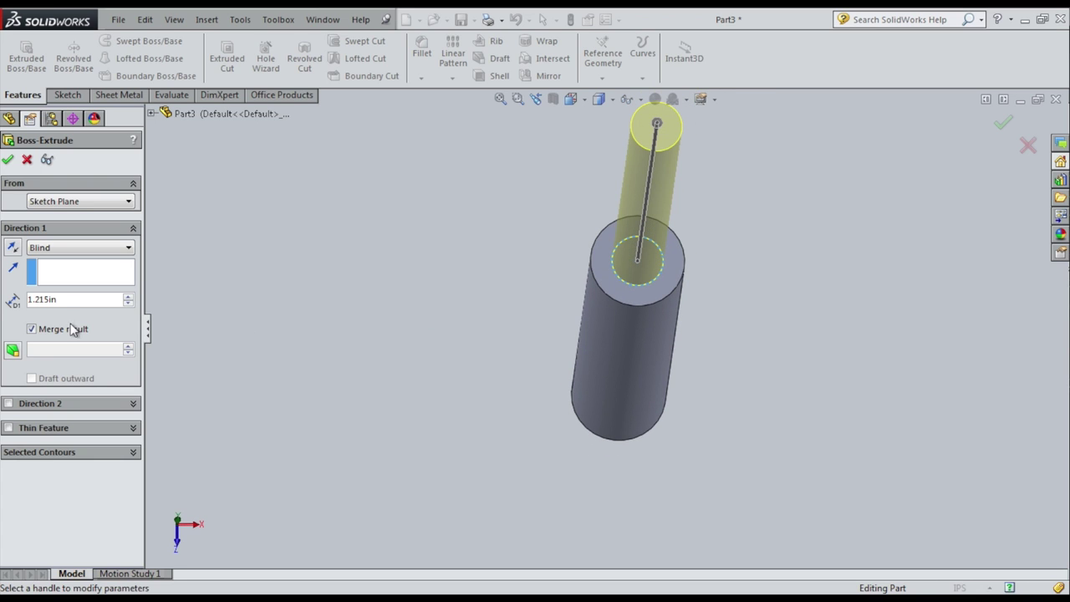
{"action": "left_click_drag", "start_coordinate": [72, 300], "coordinate": [23, 299]}
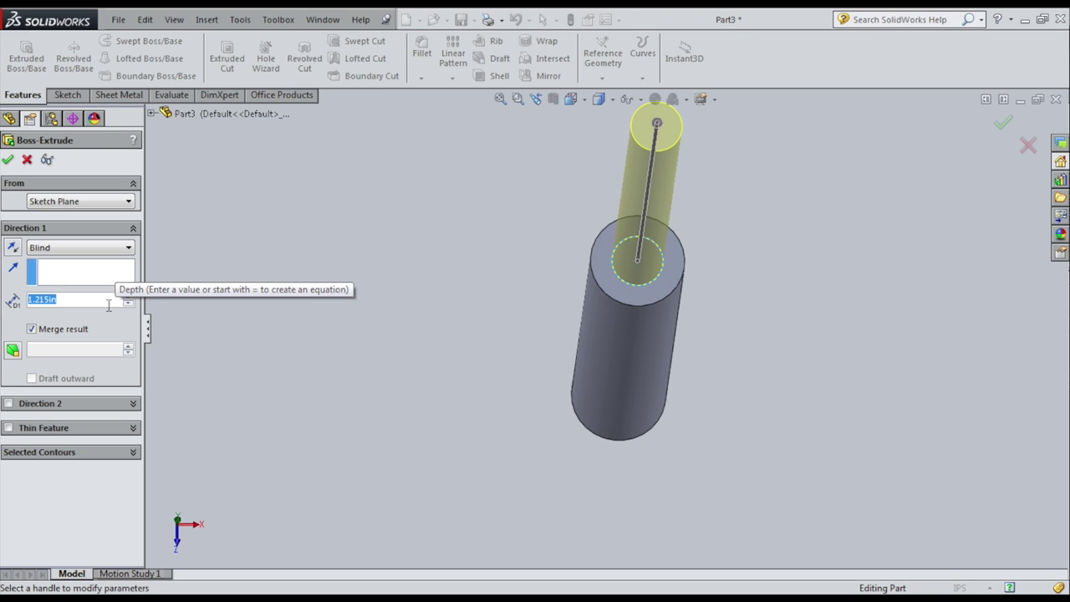
{"action": "type", "text": "0.315"}
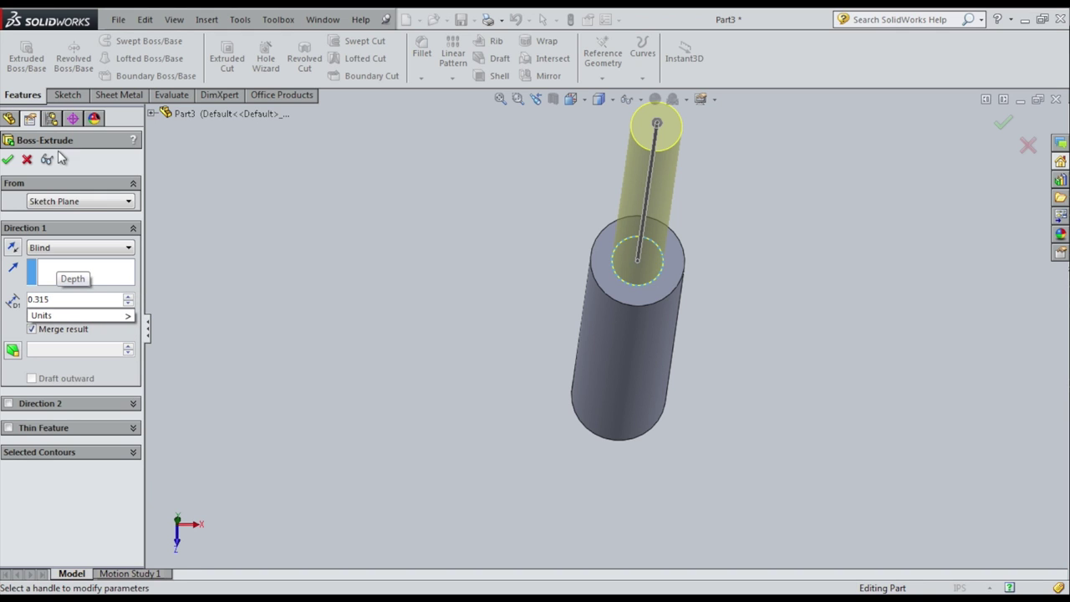
{"action": "key", "text": "Return"}
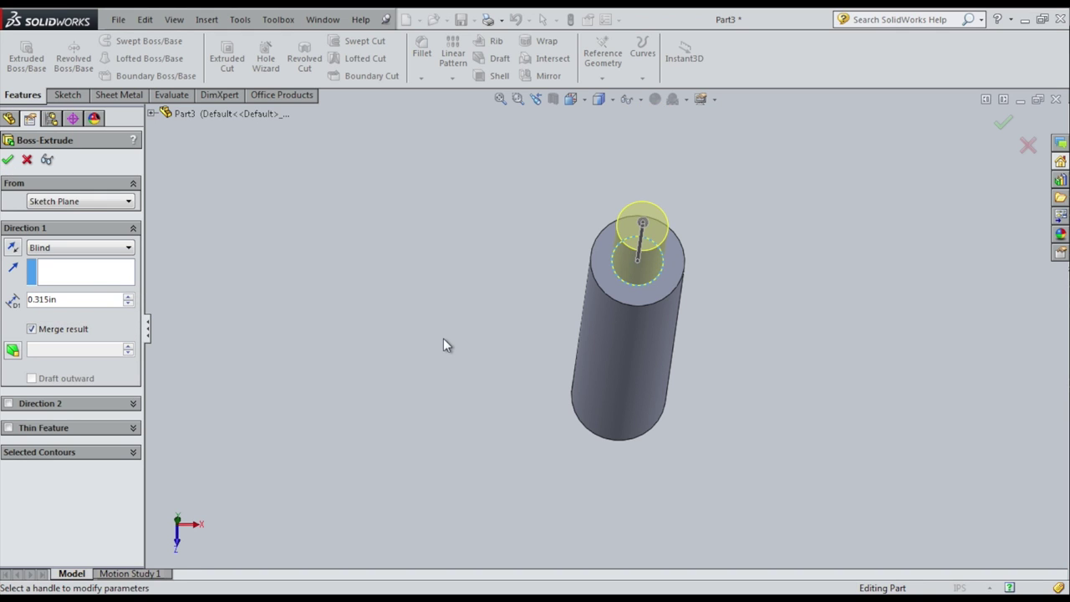
{"action": "left_click", "coordinate": [8, 159]}
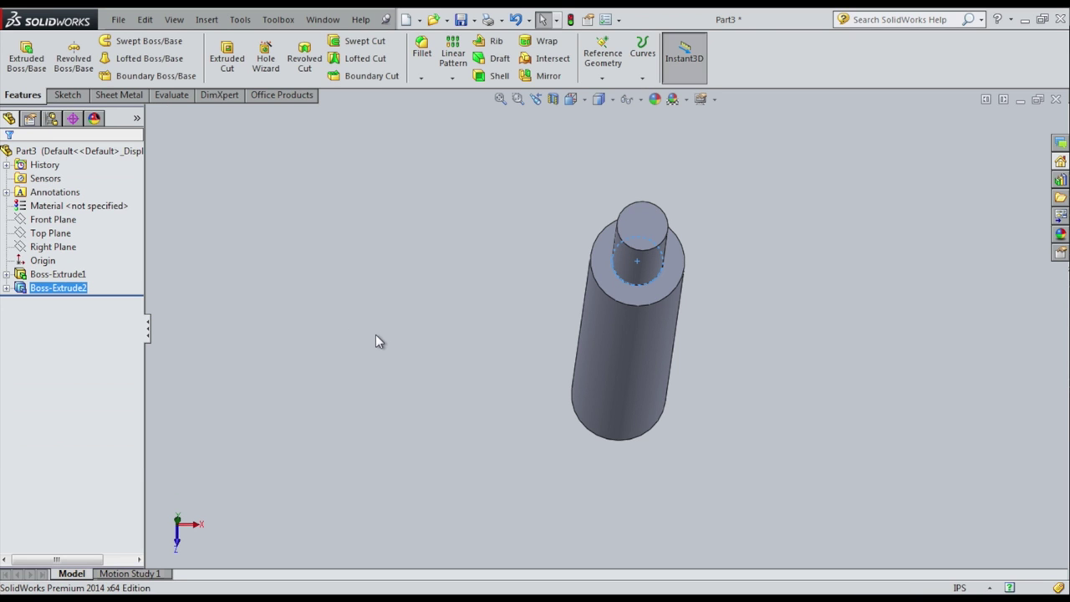
{"action": "mouse_move", "coordinate": [439, 363]}
{"action": "middle_mouse_down"}
{"action": "mouse_move", "coordinate": [420, 280]}
{"action": "mouse_move", "coordinate": [306, 267]}
{"action": "mouse_move", "coordinate": [360, 268]}
{"action": "mouse_move", "coordinate": [332, 290]}
{"action": "mouse_move", "coordinate": [264, 458]}
{"action": "middle_mouse_up"}
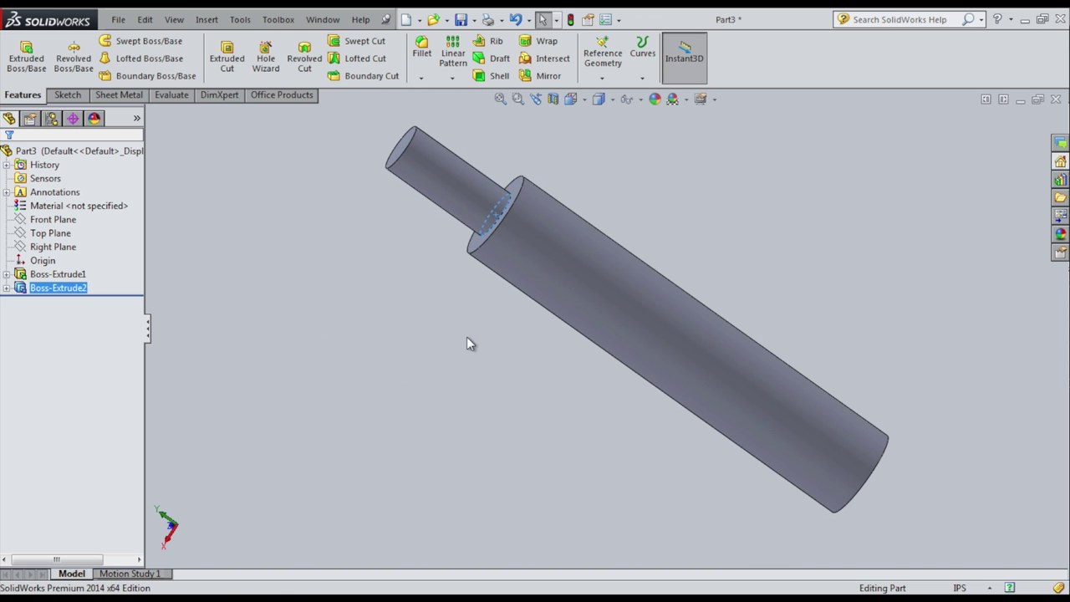
{"action": "mouse_move", "coordinate": [466, 339]}
{"action": "middle_mouse_down"}
{"action": "mouse_move", "coordinate": [427, 346]}
{"action": "mouse_move", "coordinate": [463, 361]}
{"action": "middle_mouse_up"}
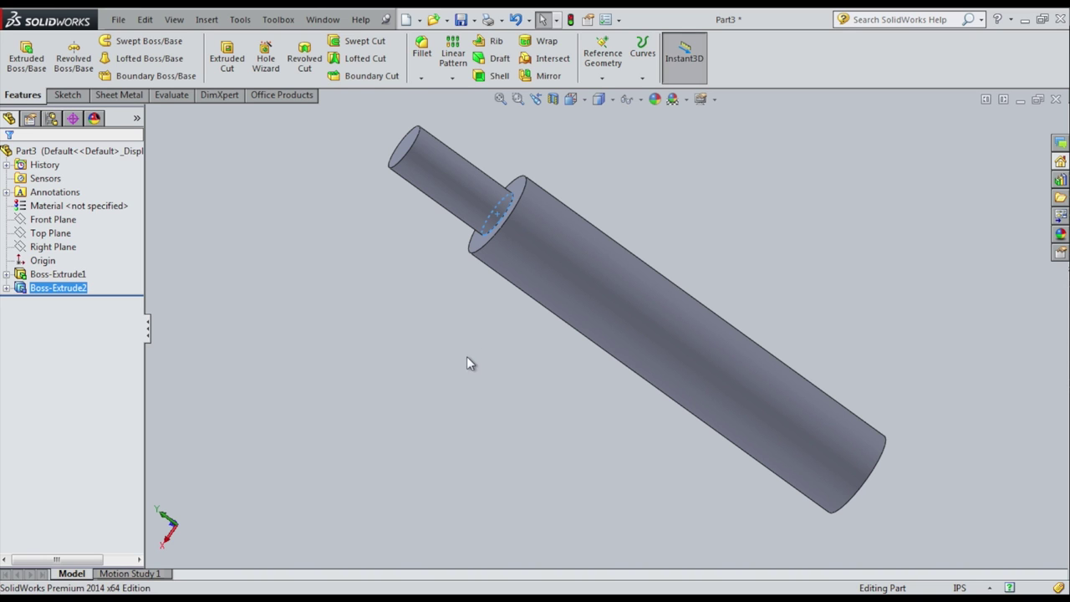
{"action": "mouse_move", "coordinate": [491, 356]}
{"action": "middle_mouse_down"}
{"action": "mouse_move", "coordinate": [447, 334]}
{"action": "mouse_move", "coordinate": [469, 350]}
{"action": "middle_mouse_up"}
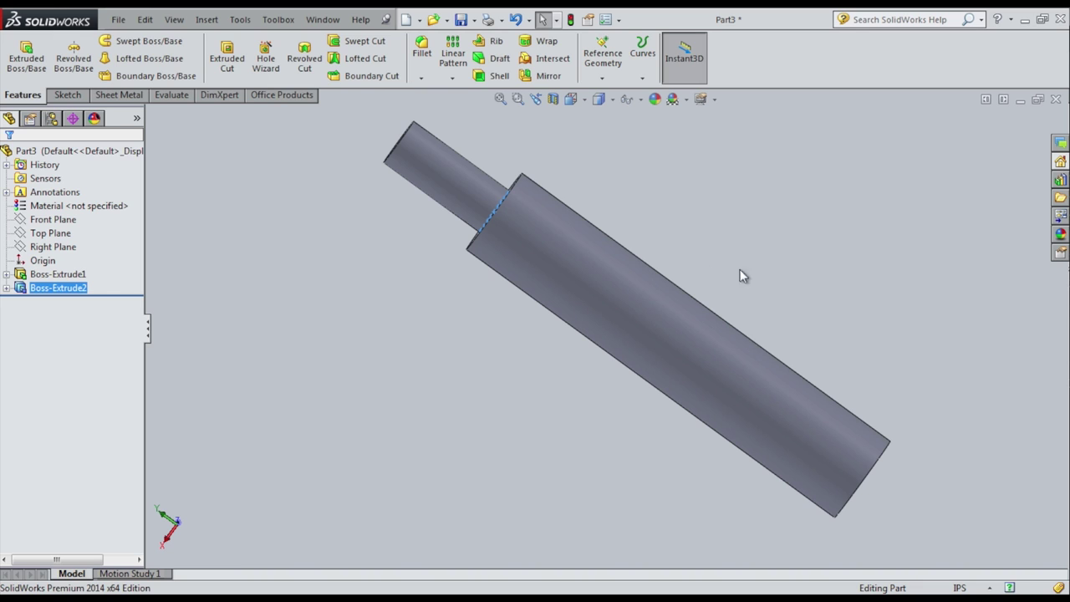
{"action": "left_click", "coordinate": [513, 186]}
{"action": "middle_click_drag", "start_coordinate": [806, 529], "coordinate": [710, 384]}
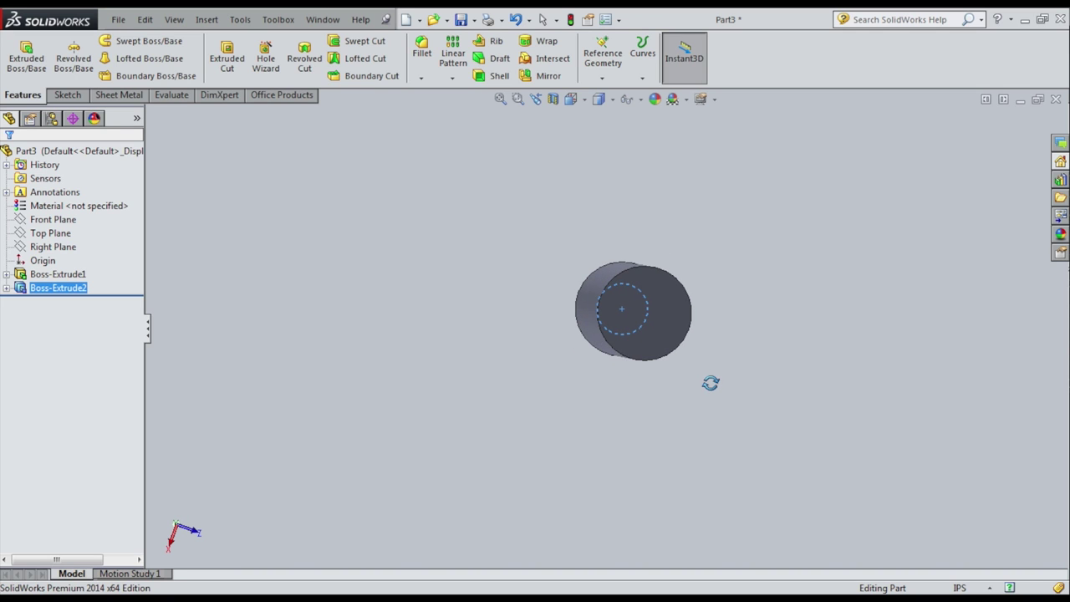
Switch to the Bottom view to face the rod's large end face.
{"action": "left_click", "coordinate": [572, 99]}
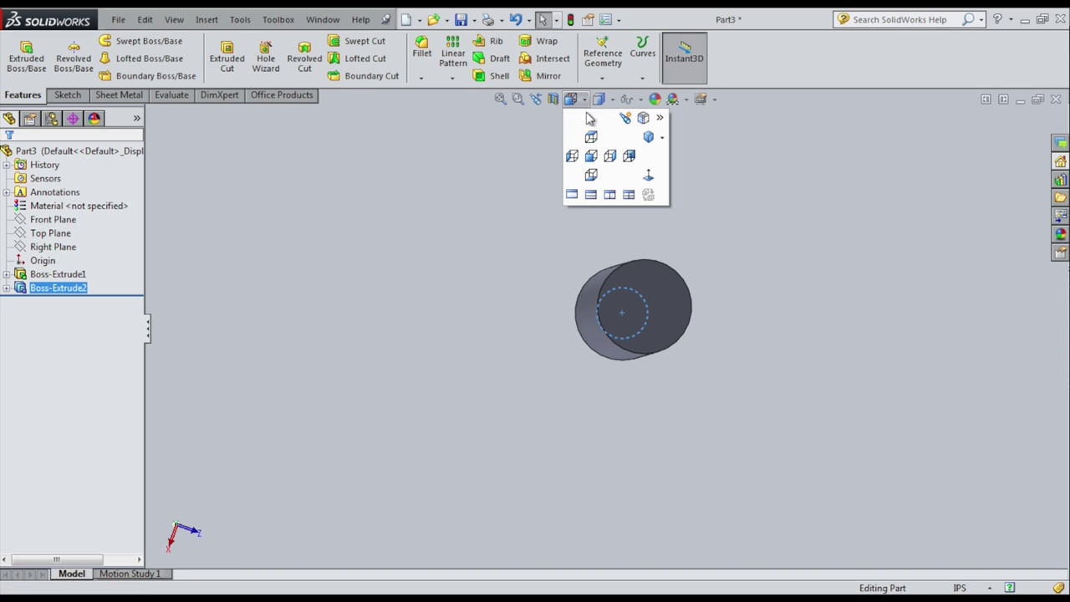
{"action": "left_click", "coordinate": [591, 174]}
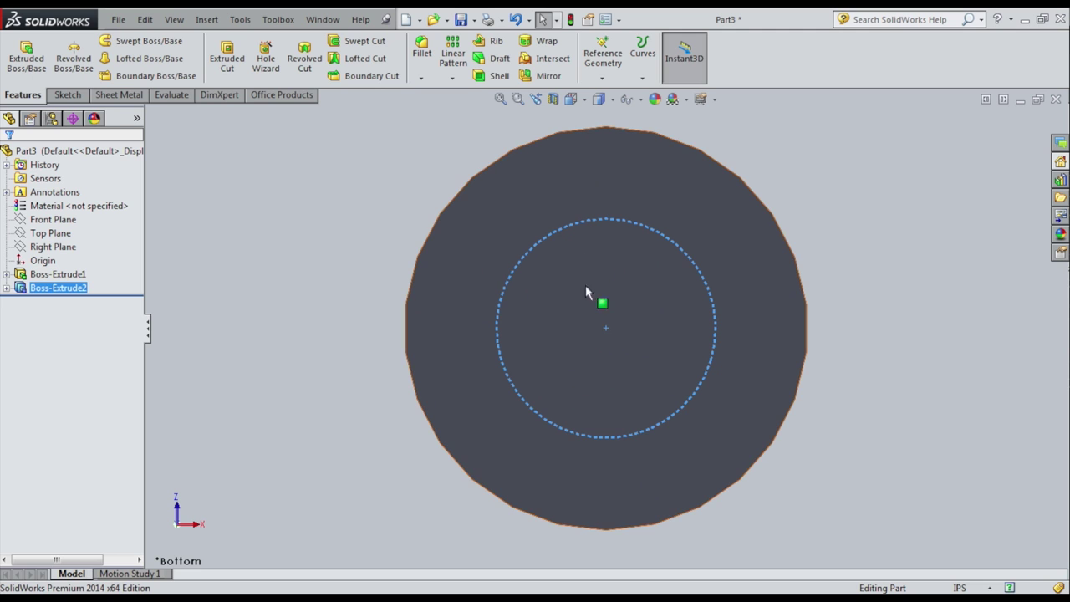
{"action": "mouse_move", "coordinate": [313, 304]}
{"action": "middle_mouse_down"}
{"action": "mouse_move", "coordinate": [346, 303]}
{"action": "mouse_move", "coordinate": [306, 301]}
{"action": "mouse_move", "coordinate": [315, 303]}
{"action": "middle_mouse_up"}
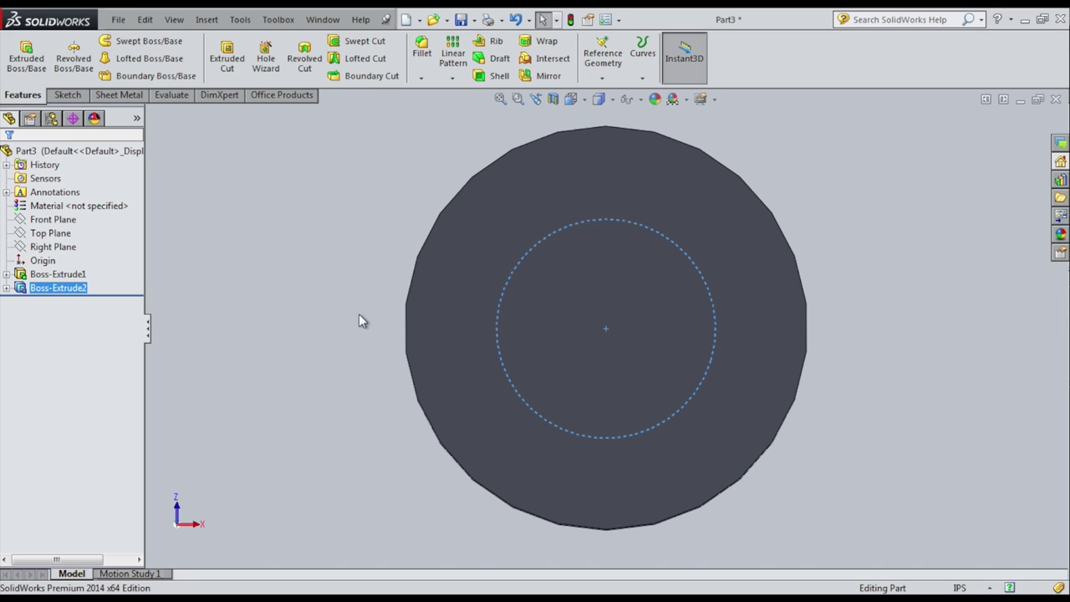
{"action": "left_click", "coordinate": [68, 94]}
Sketch a Center Rectangle from the origin across the large end face.
{"action": "left_click", "coordinate": [28, 56]}
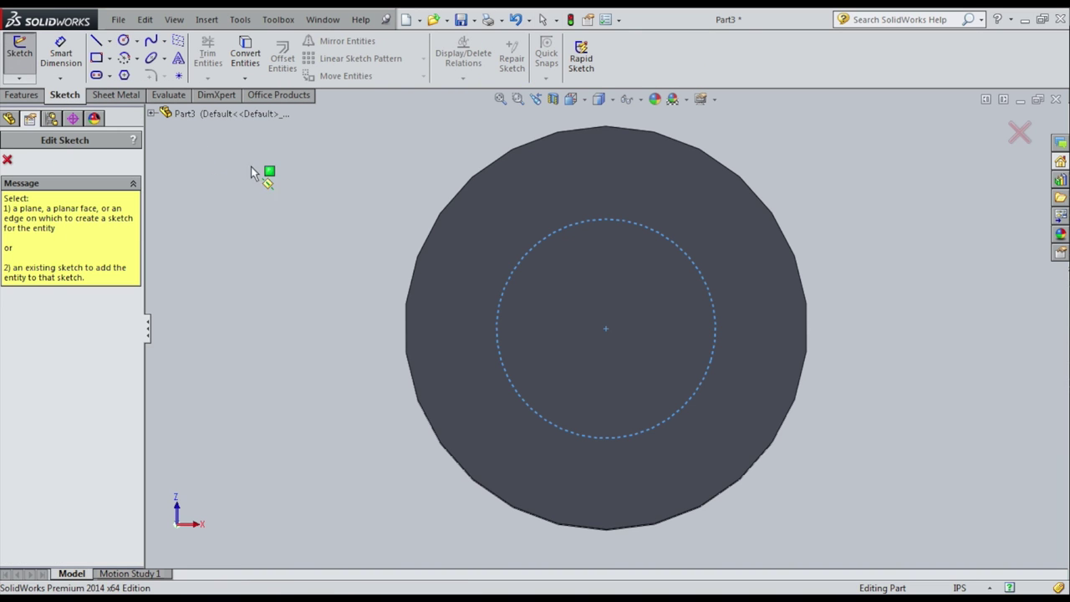
{"action": "left_click", "coordinate": [483, 225]}
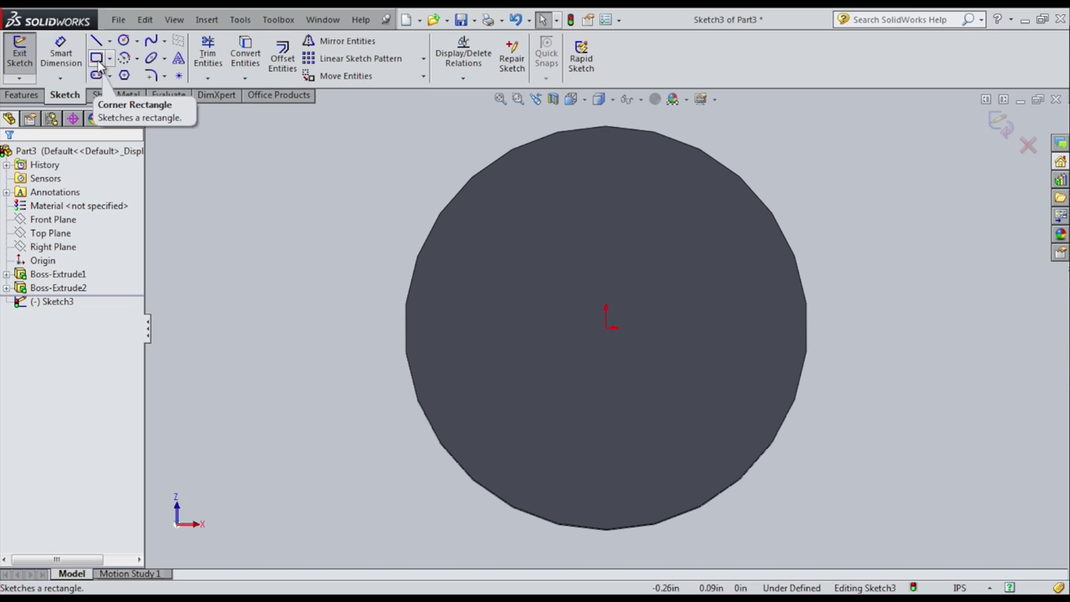
{"action": "left_click", "coordinate": [99, 59]}
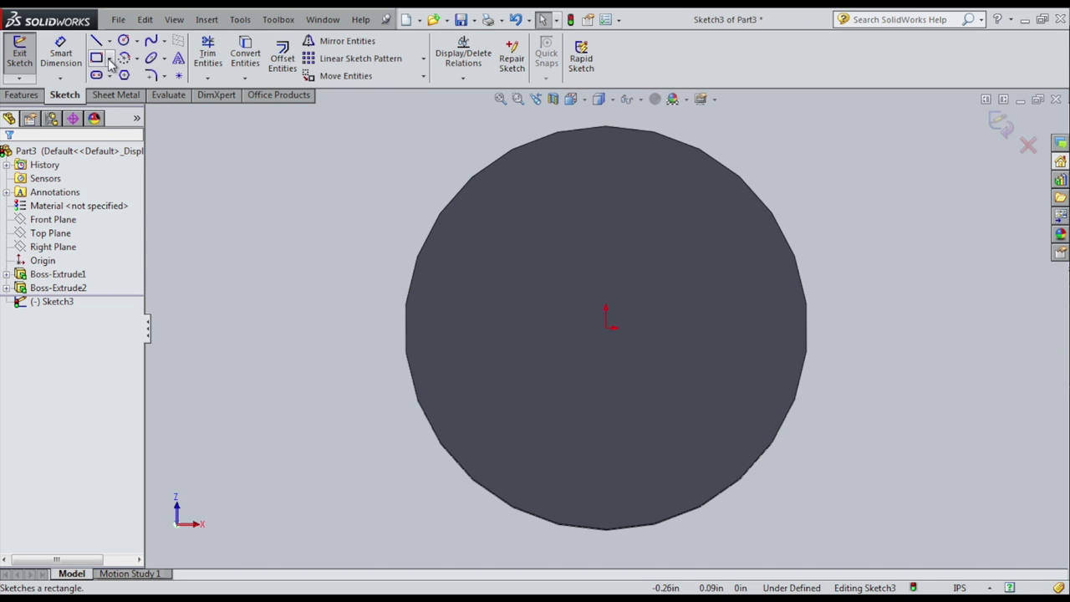
{"action": "left_click", "coordinate": [109, 59]}
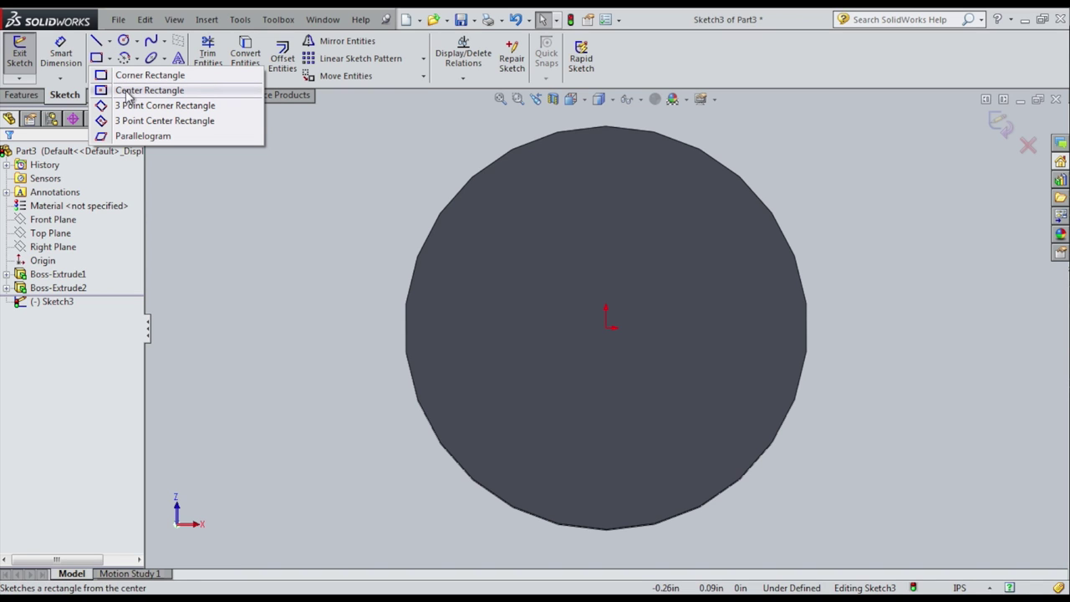
{"action": "left_click", "coordinate": [127, 92]}
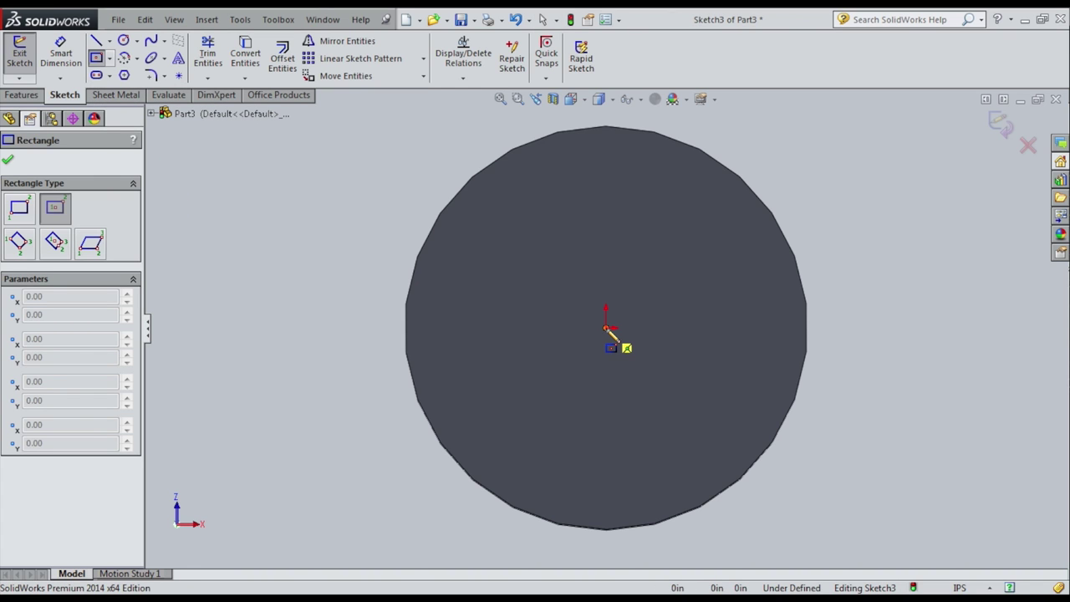
{"action": "left_click", "coordinate": [607, 328]}
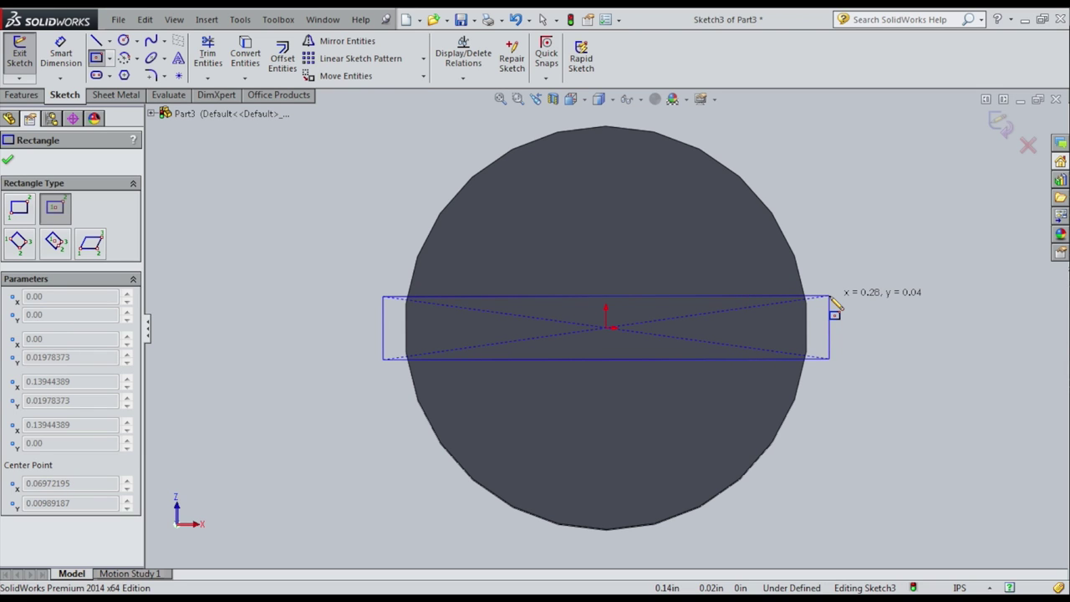
{"action": "left_click", "coordinate": [829, 296]}
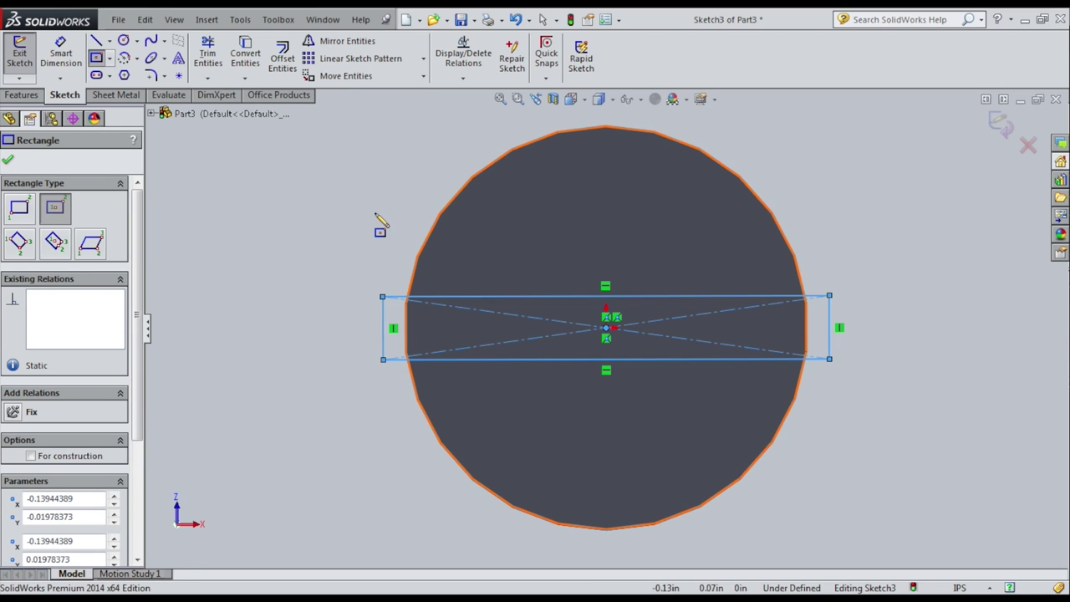
Dimension the rectangle to 0.034 in tall and 0.279 in wide, then close Sketch3.
{"action": "left_click", "coordinate": [47, 56]}
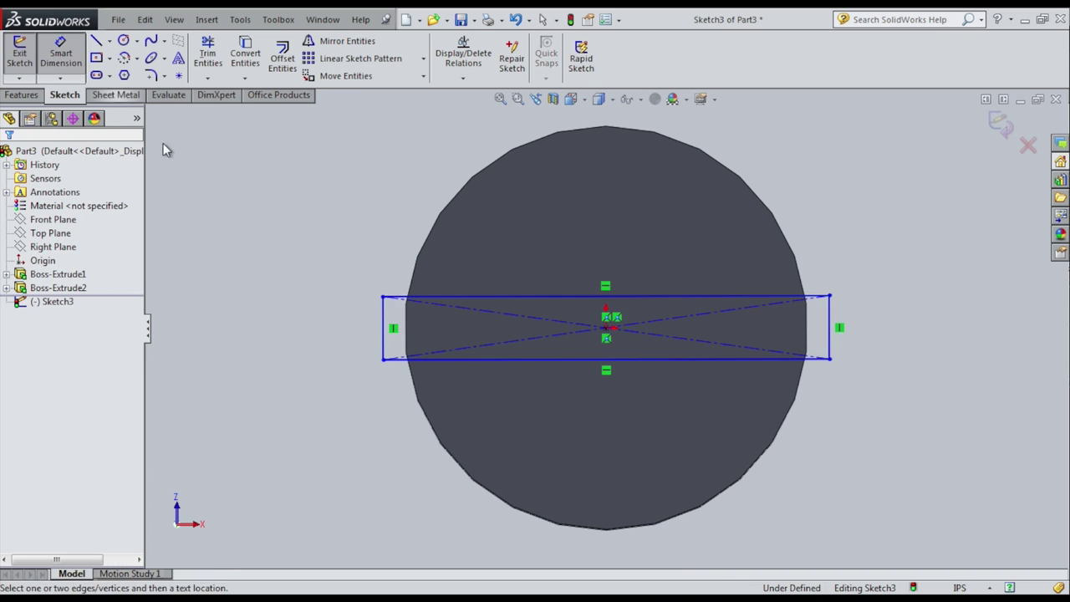
{"action": "left_click", "coordinate": [831, 326]}
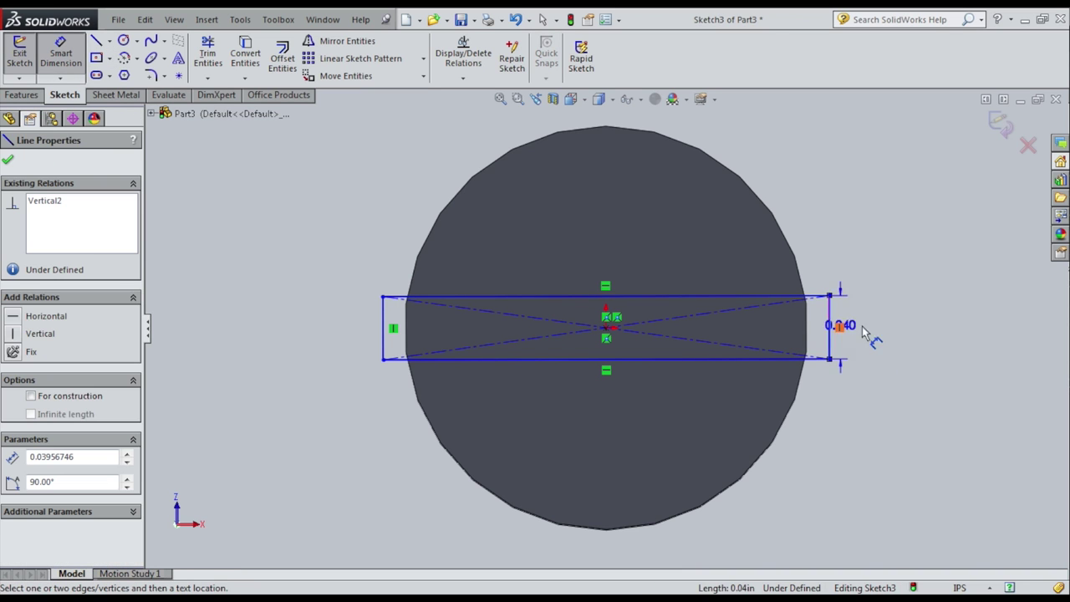
{"action": "left_click", "coordinate": [886, 332]}
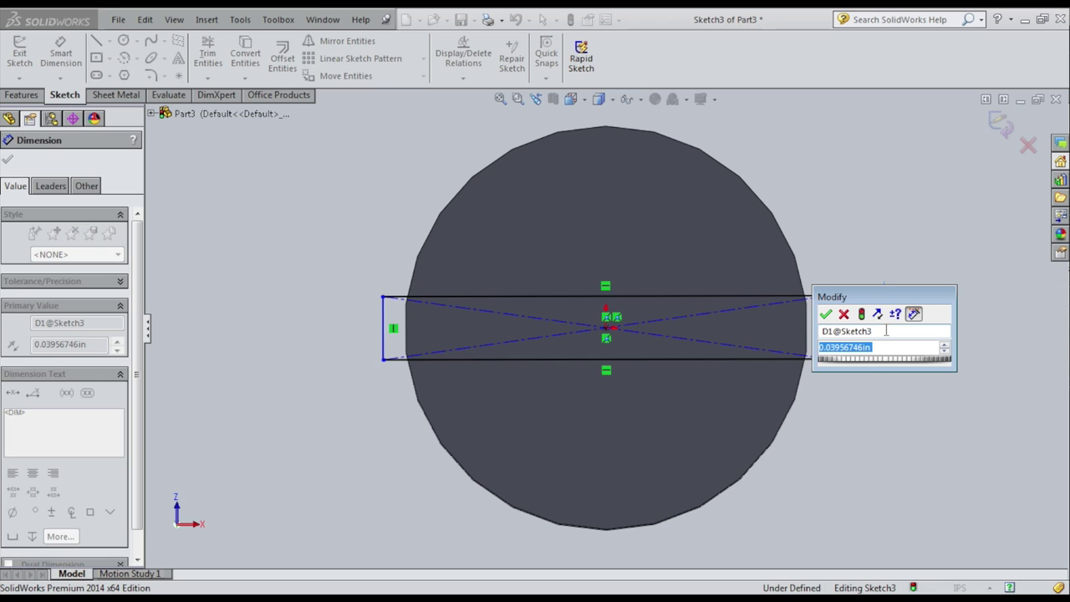
{"action": "type", "text": "0.034"}
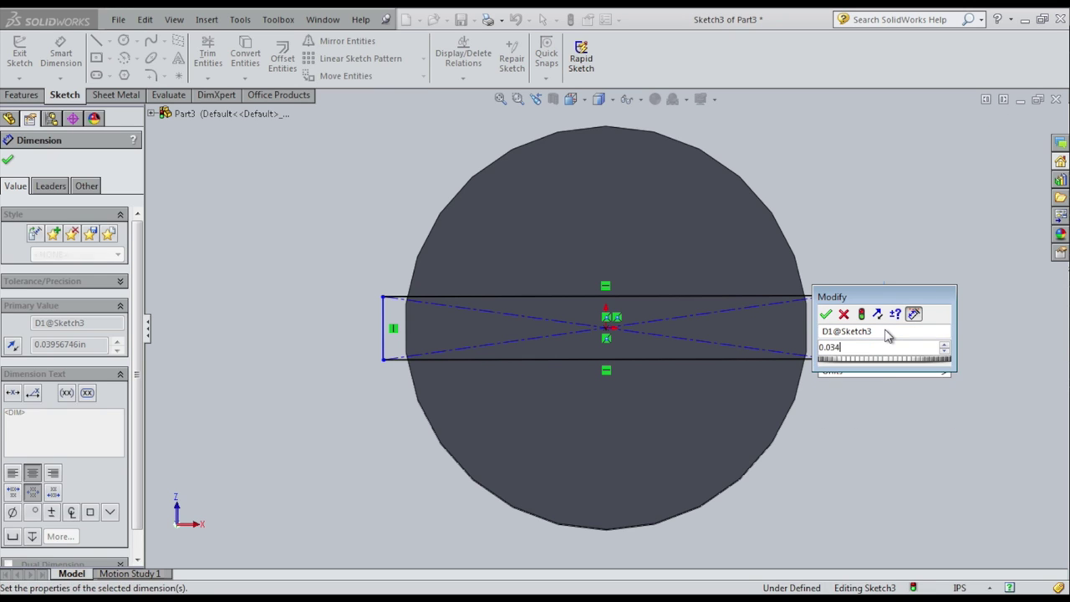
{"action": "key", "text": "Return"}
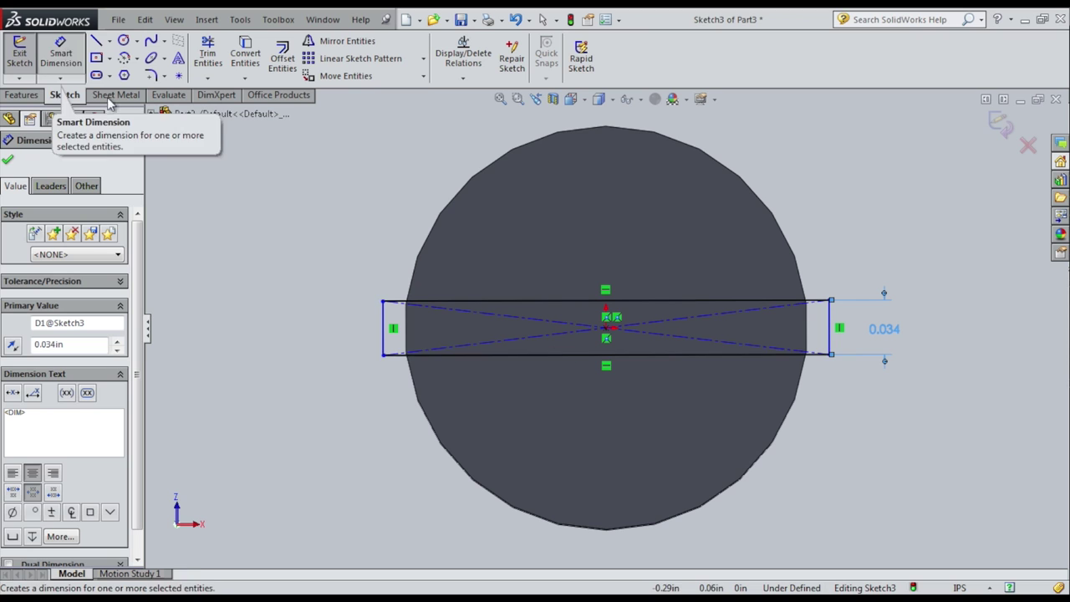
{"action": "left_click", "coordinate": [60, 53]}
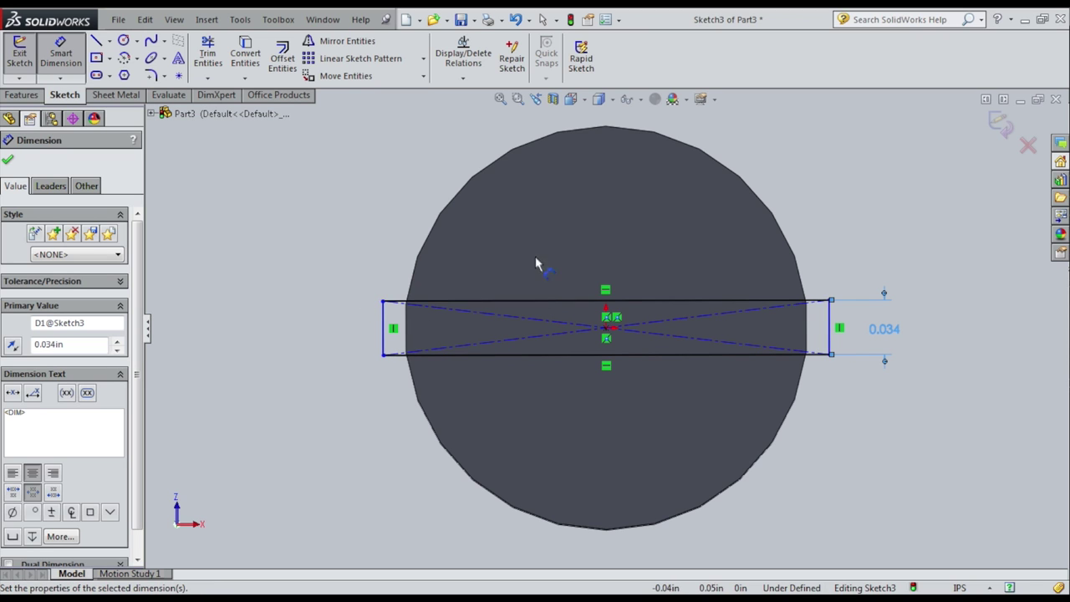
{"action": "left_click", "coordinate": [568, 302]}
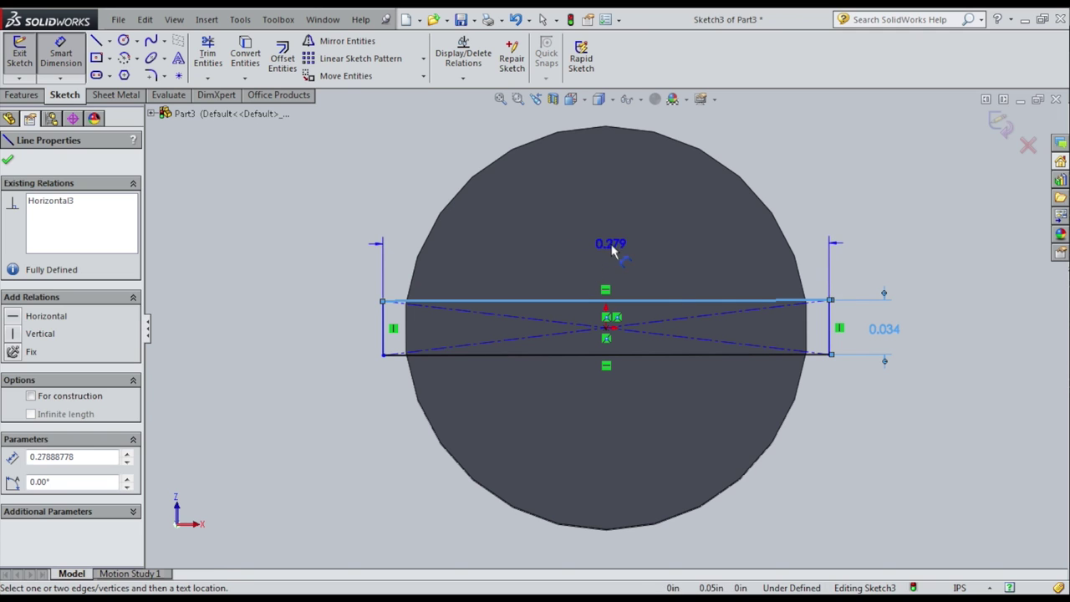
{"action": "left_click", "coordinate": [609, 245]}
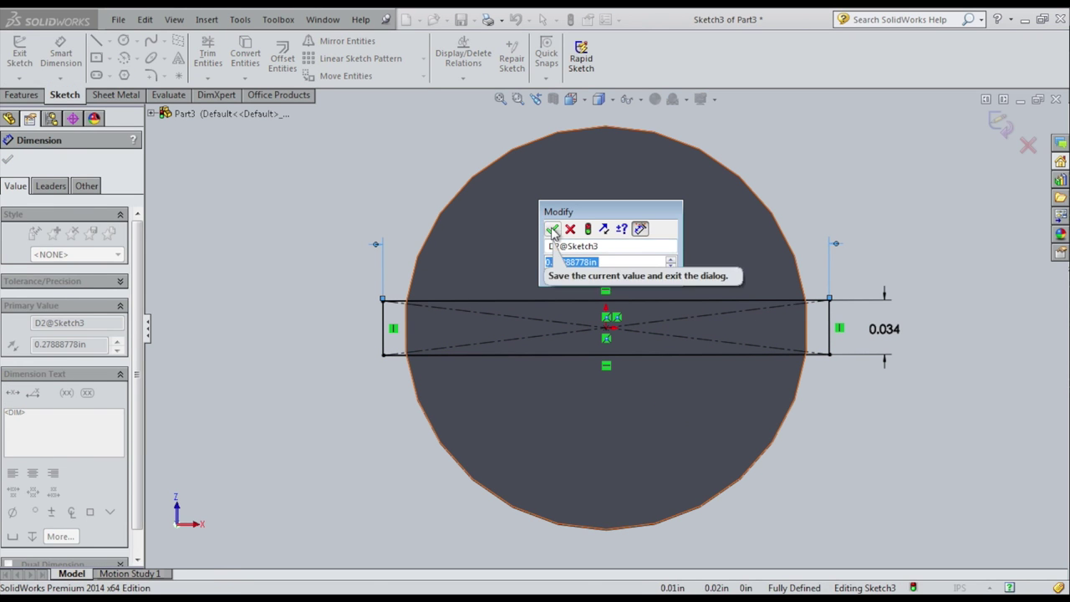
{"action": "left_click", "coordinate": [552, 228]}
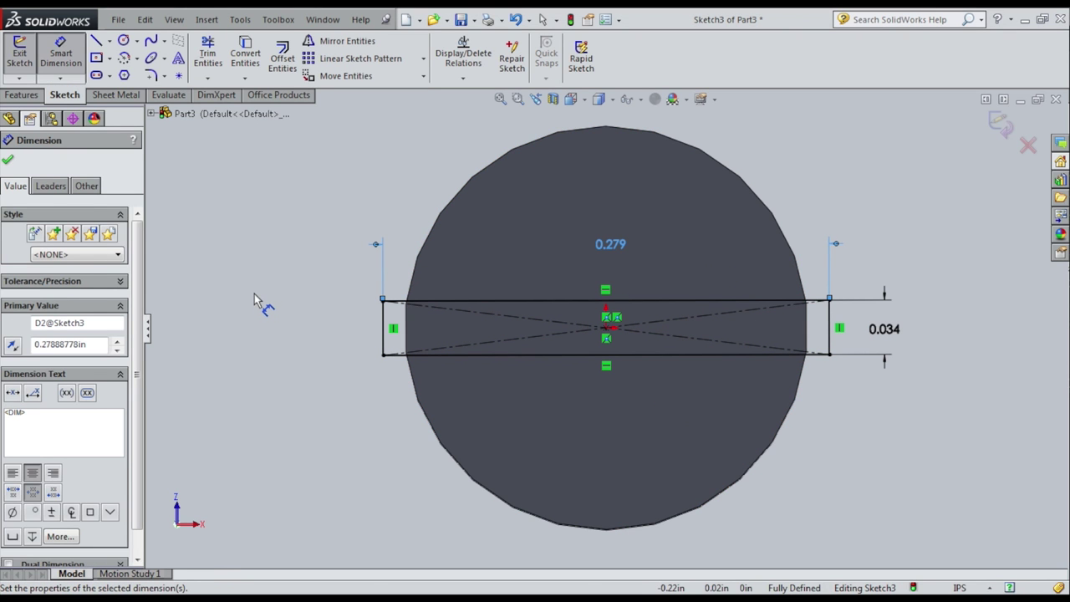
{"action": "left_click", "coordinate": [25, 57]}
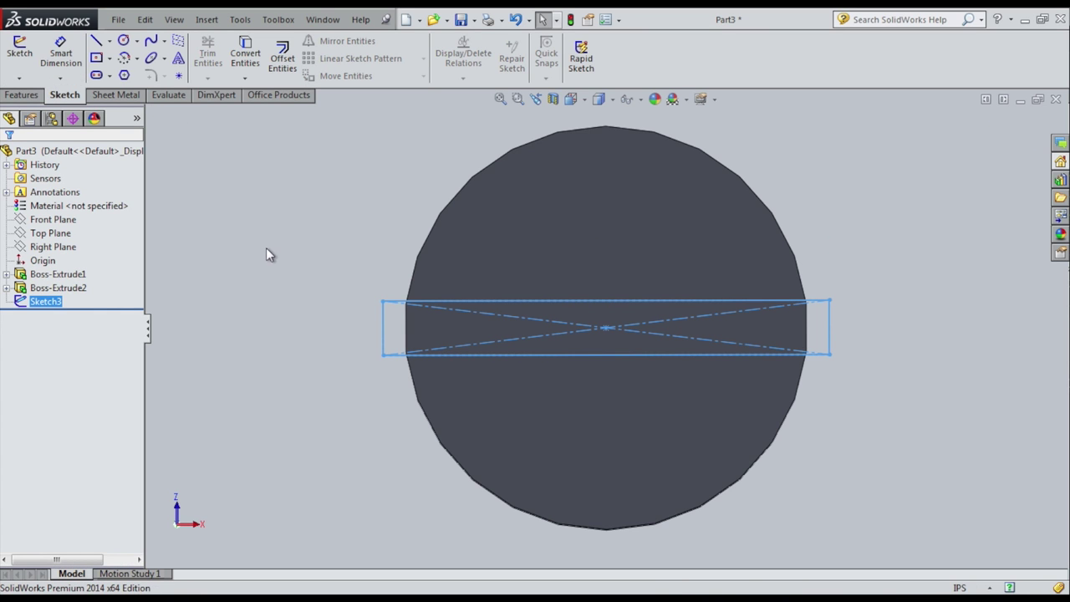
Reorient the view to show the slot sketch on the end face and start an Extruded Cut.
{"action": "middle_click_drag", "start_coordinate": [262, 251], "coordinate": [290, 247]}
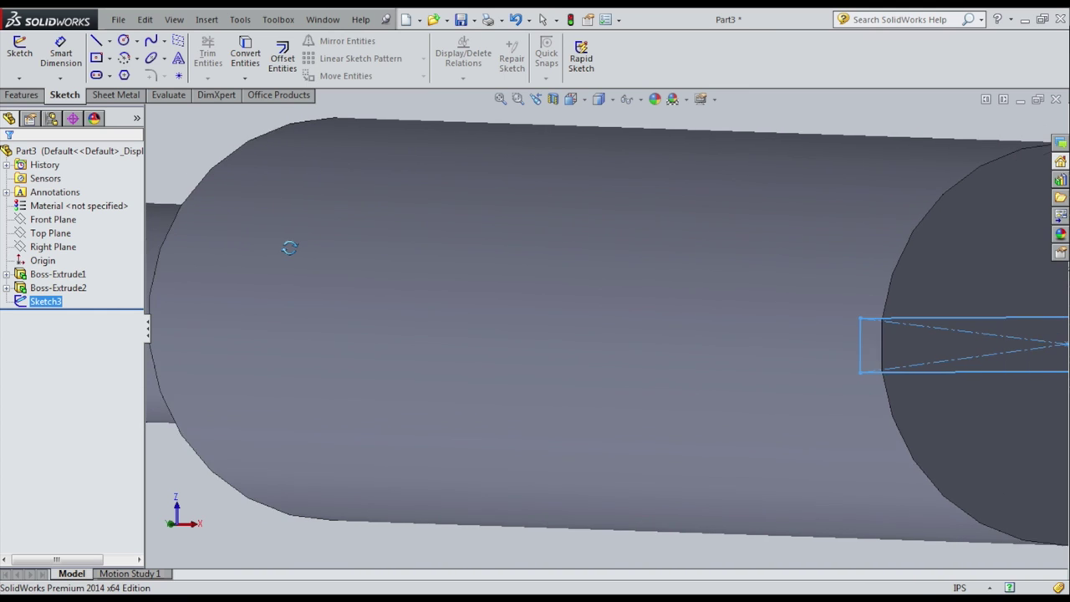
{"action": "scroll", "coordinate": [287, 249], "scroll_direction": "up", "scroll_amount": 10}
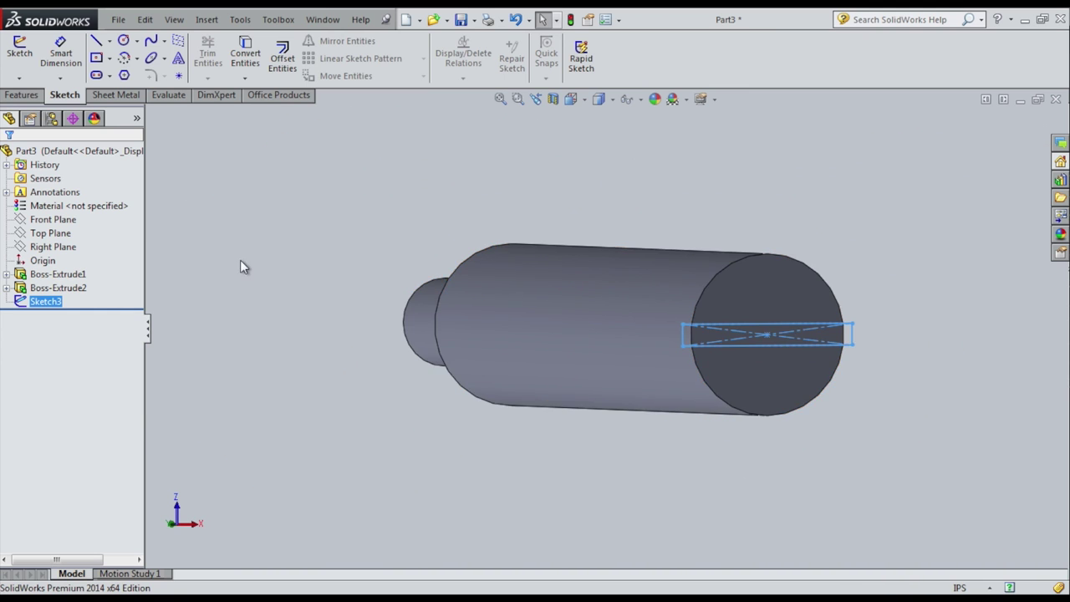
{"action": "middle_click_drag", "start_coordinate": [240, 266], "coordinate": [566, 220]}
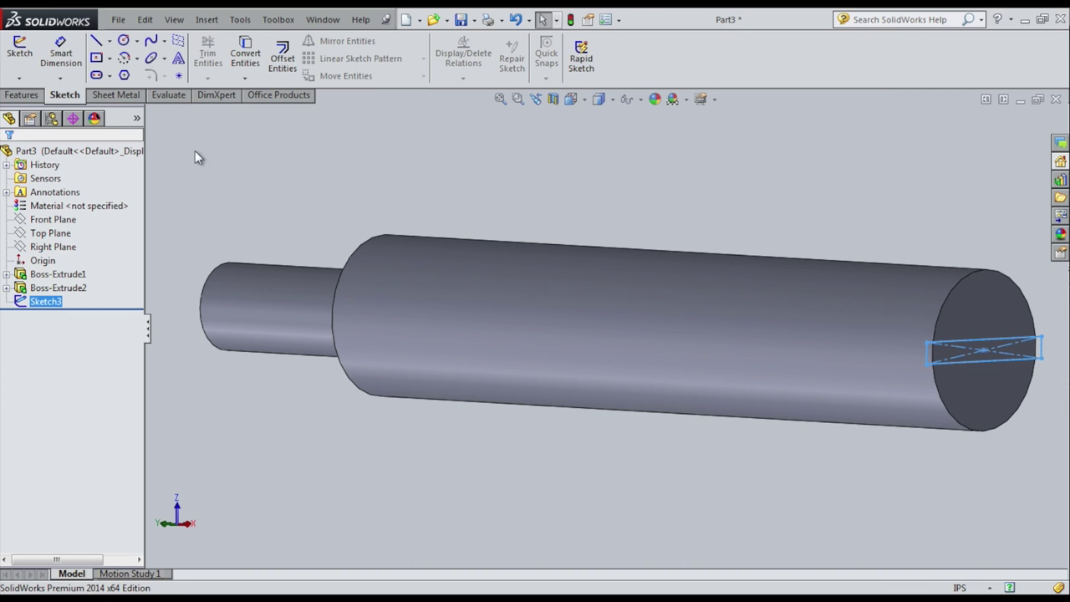
{"action": "left_click", "coordinate": [25, 95]}
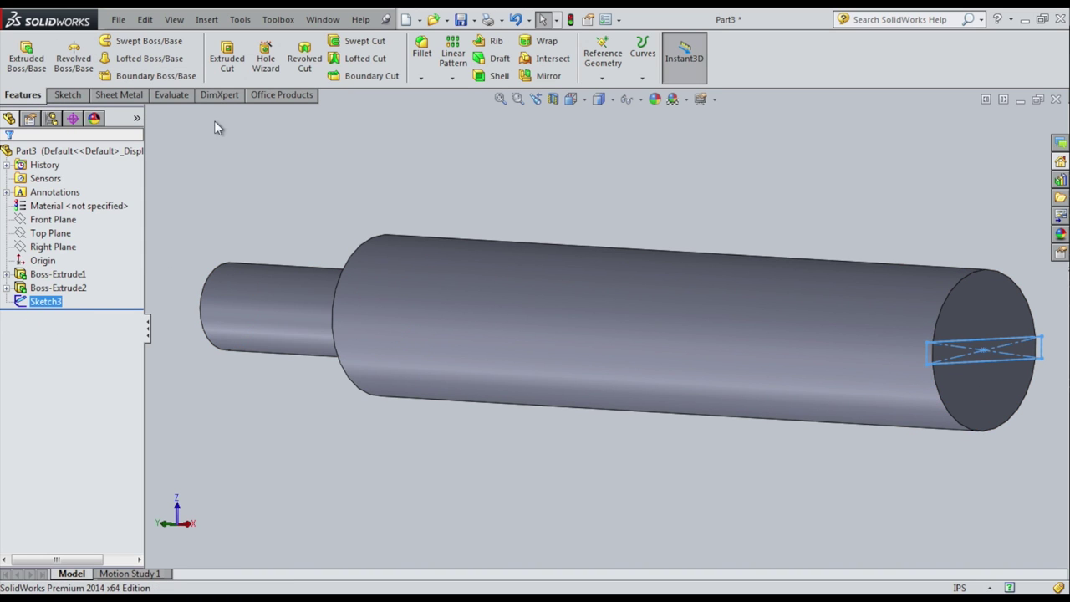
{"action": "left_click", "coordinate": [229, 63]}
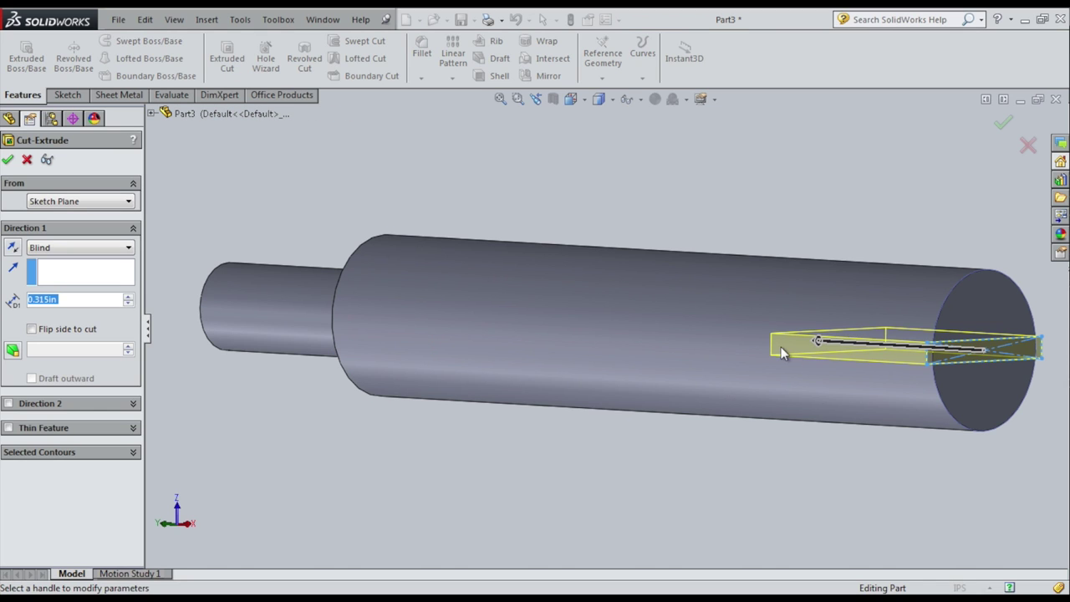
Set the slot cut's Blind depth to 0.05 in and accept Cut-Extrude1.
{"action": "left_click", "coordinate": [65, 300]}
{"action": "double_click", "coordinate": [65, 301]}
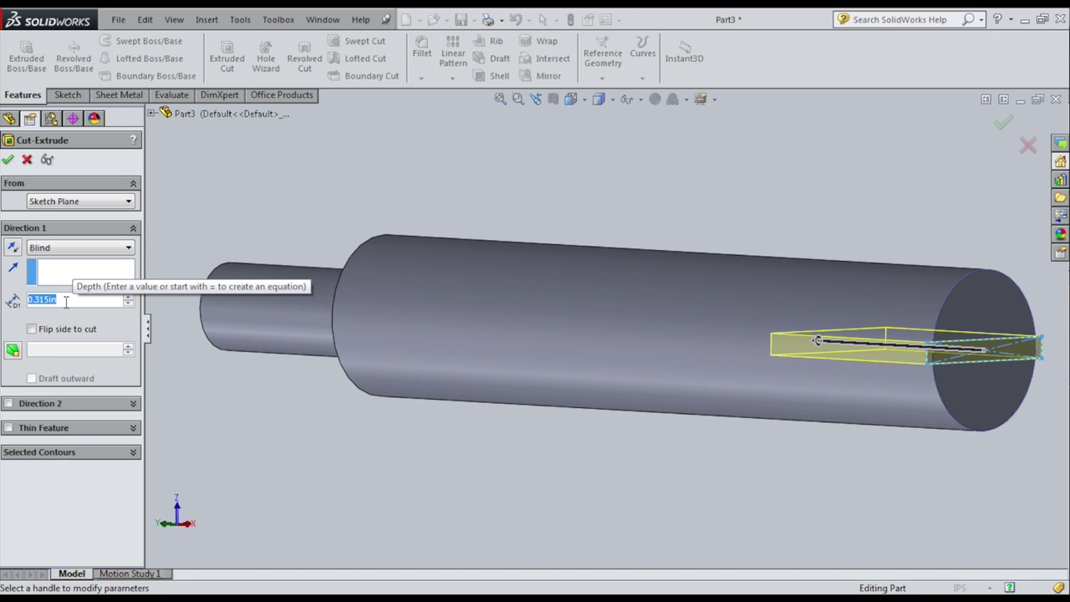
{"action": "type", "text": "0.05"}
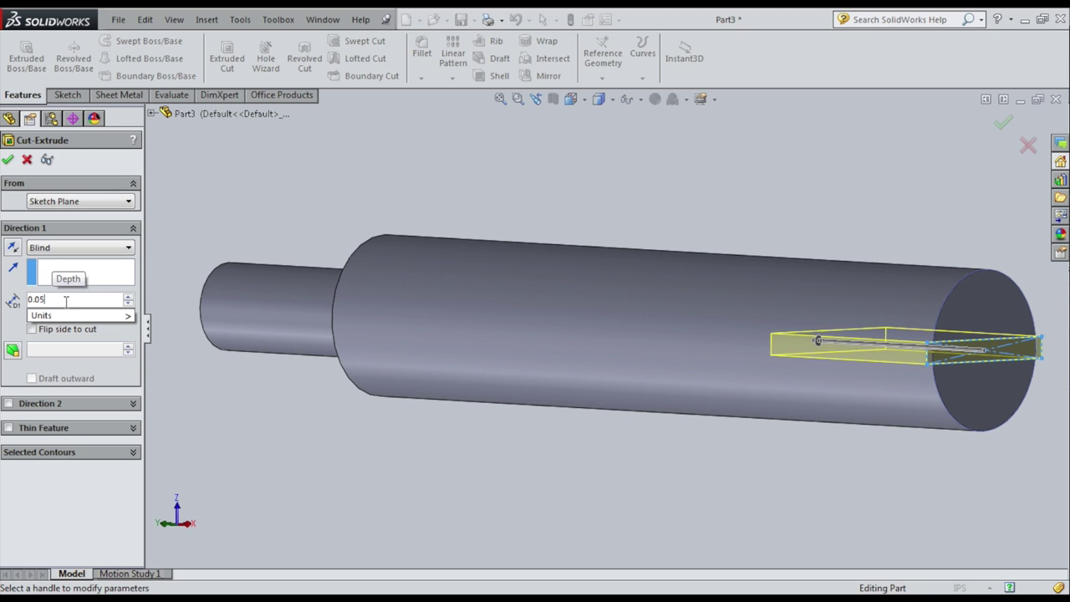
{"action": "key", "text": "Return"}
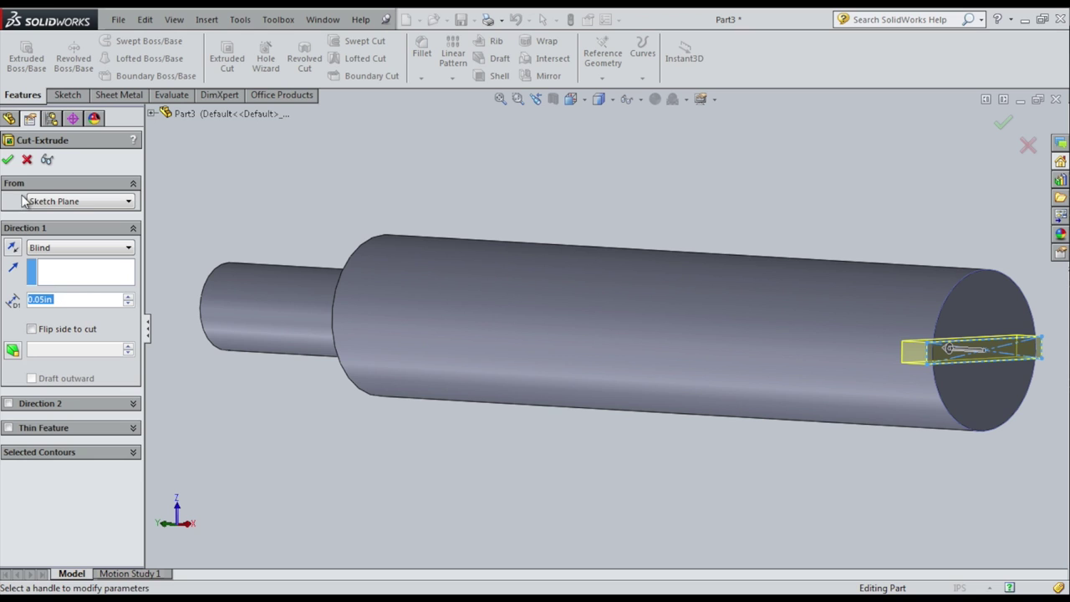
{"action": "left_click", "coordinate": [7, 159]}
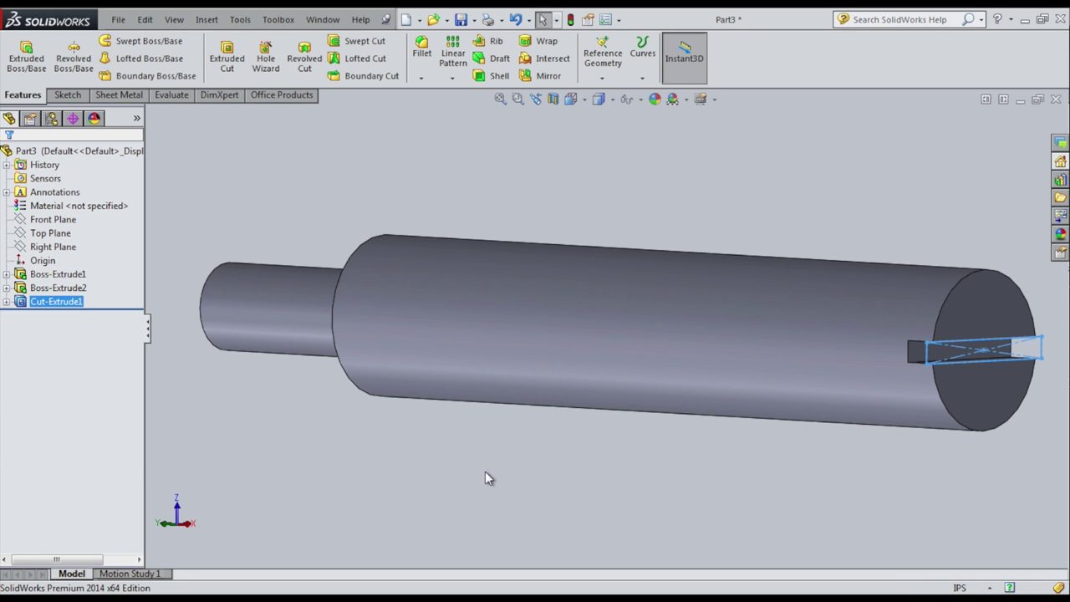
Expand Cut-Extrude1 and hide Sketch3, the slot sketch.
{"action": "middle_click_drag", "start_coordinate": [445, 464], "coordinate": [485, 456]}
{"action": "scroll", "coordinate": [468, 451], "scroll_direction": "down", "scroll_amount": 3}
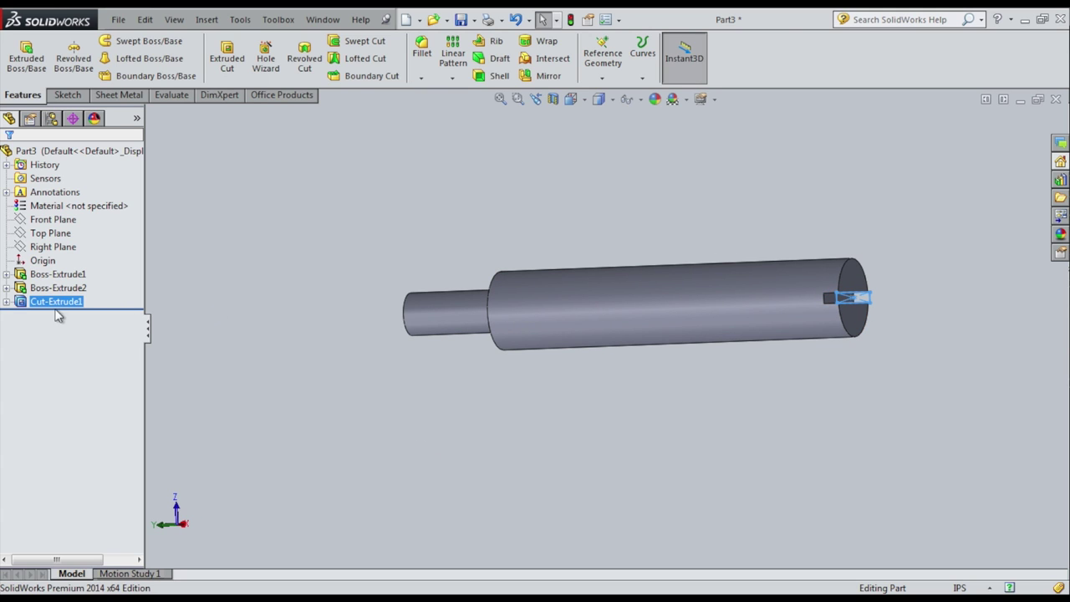
{"action": "left_click", "coordinate": [6, 302]}
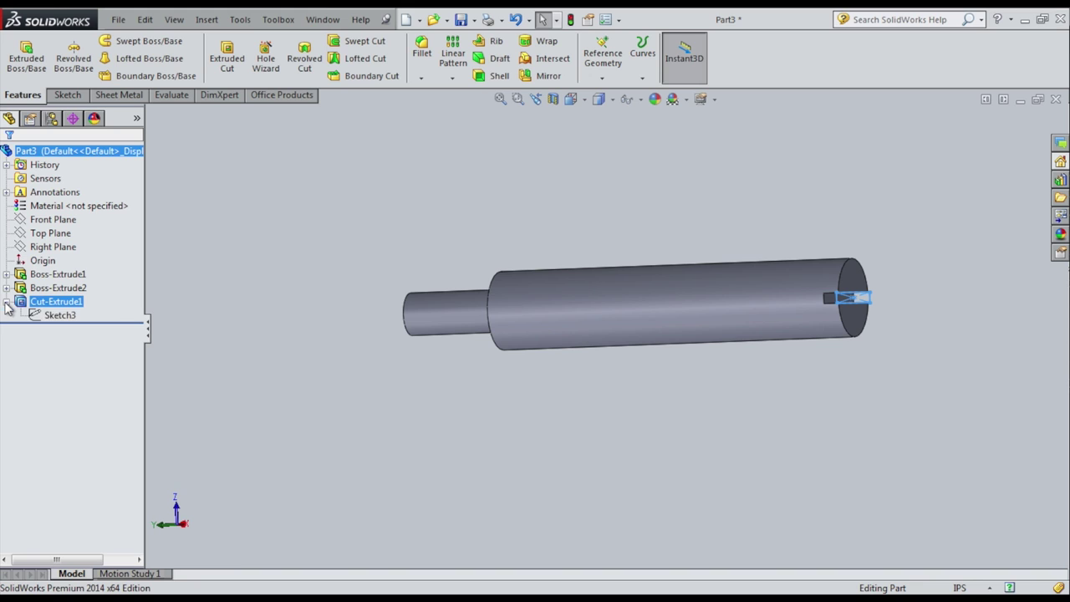
{"action": "right_click", "coordinate": [52, 317]}
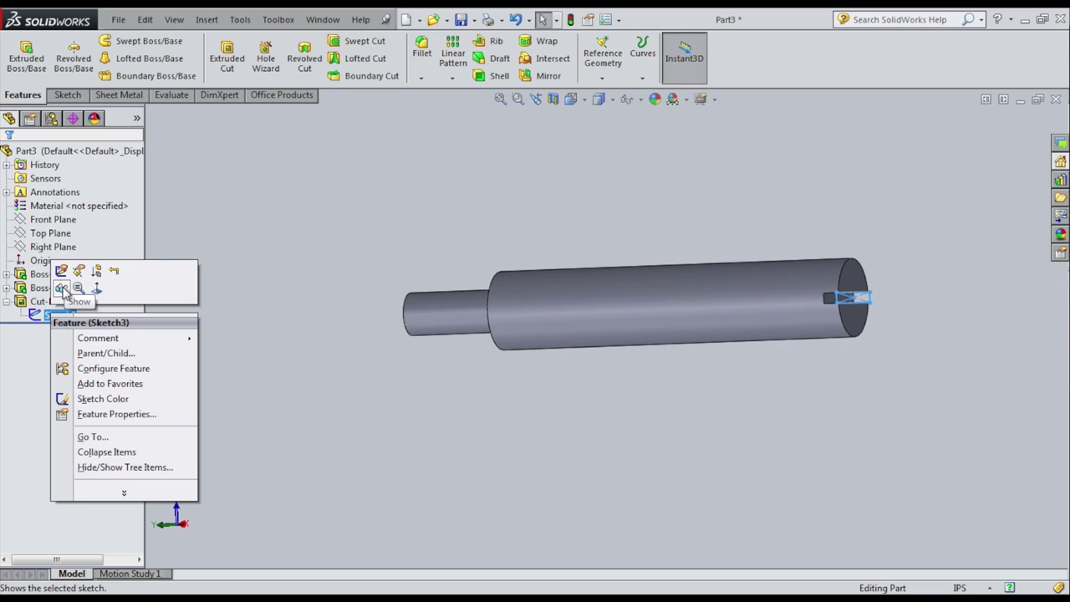
{"action": "left_click", "coordinate": [63, 290]}
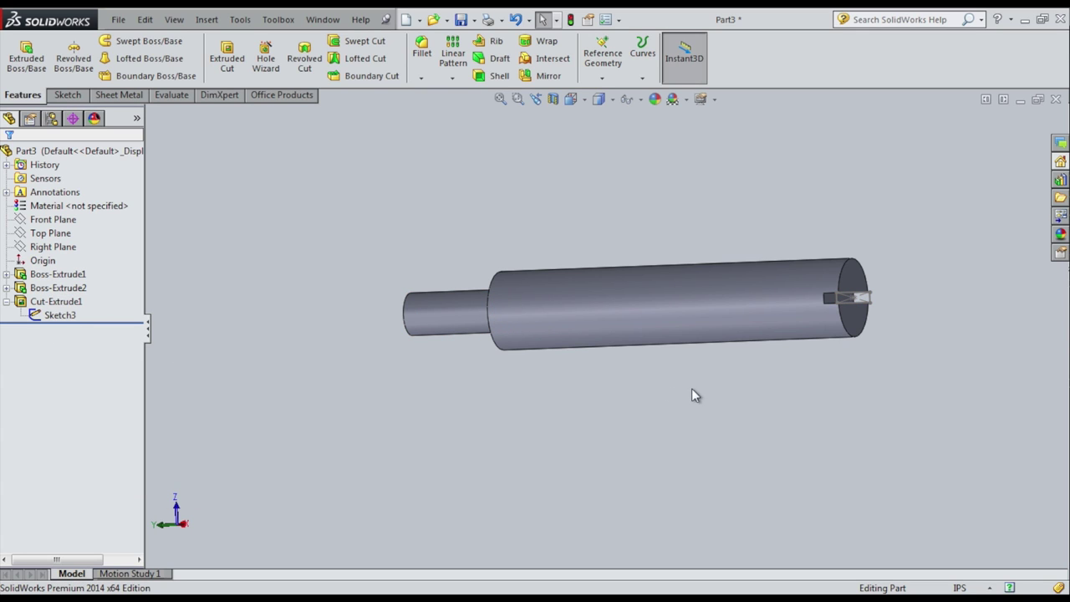
{"action": "left_click", "coordinate": [63, 315]}
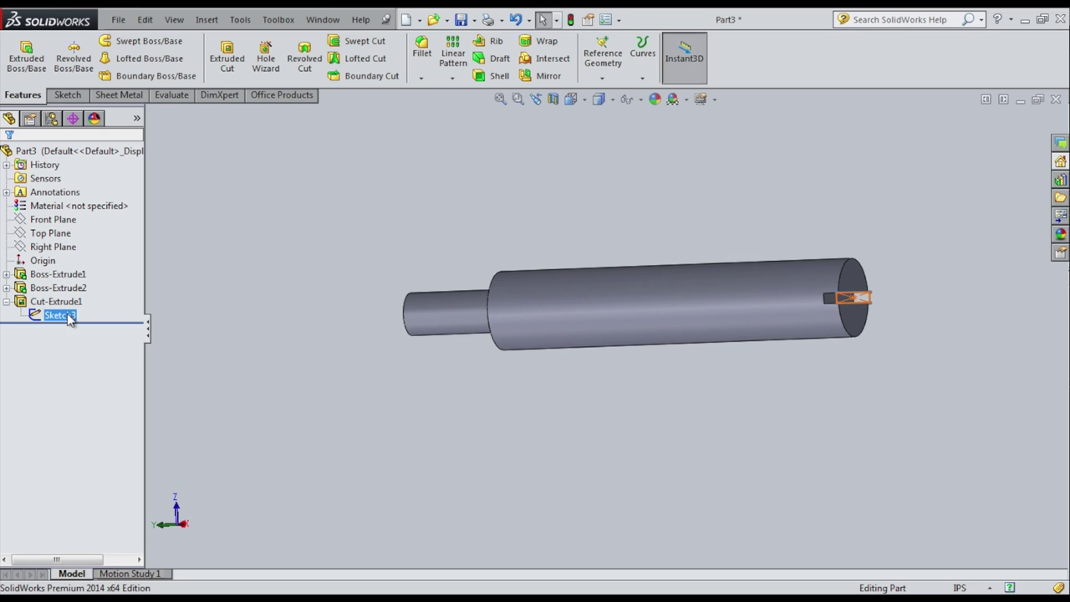
{"action": "left_click", "coordinate": [222, 336]}
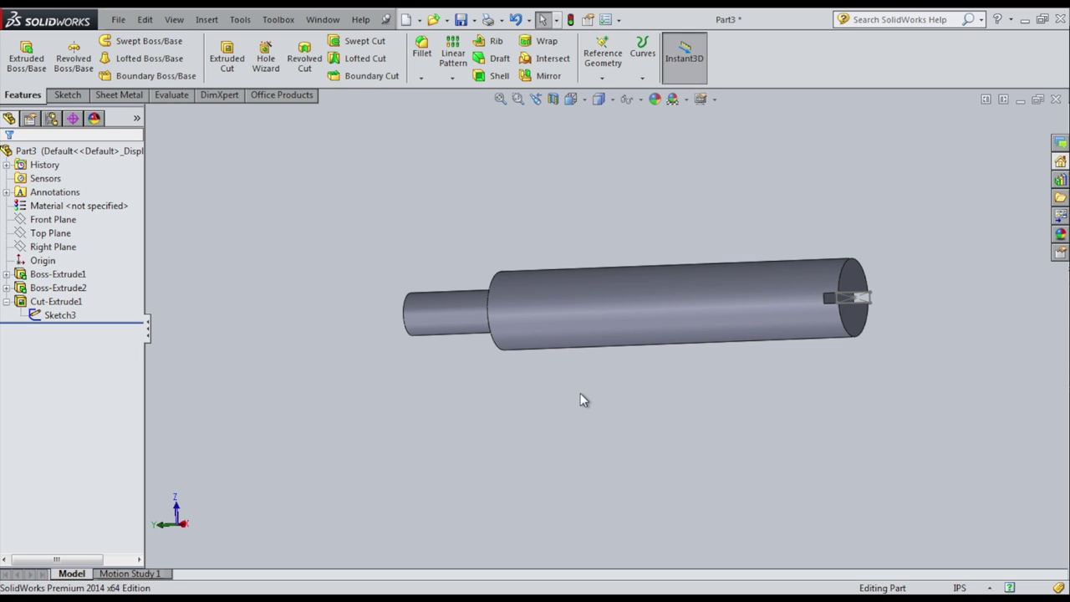
{"action": "middle_click_drag", "start_coordinate": [580, 399], "coordinate": [521, 401]}
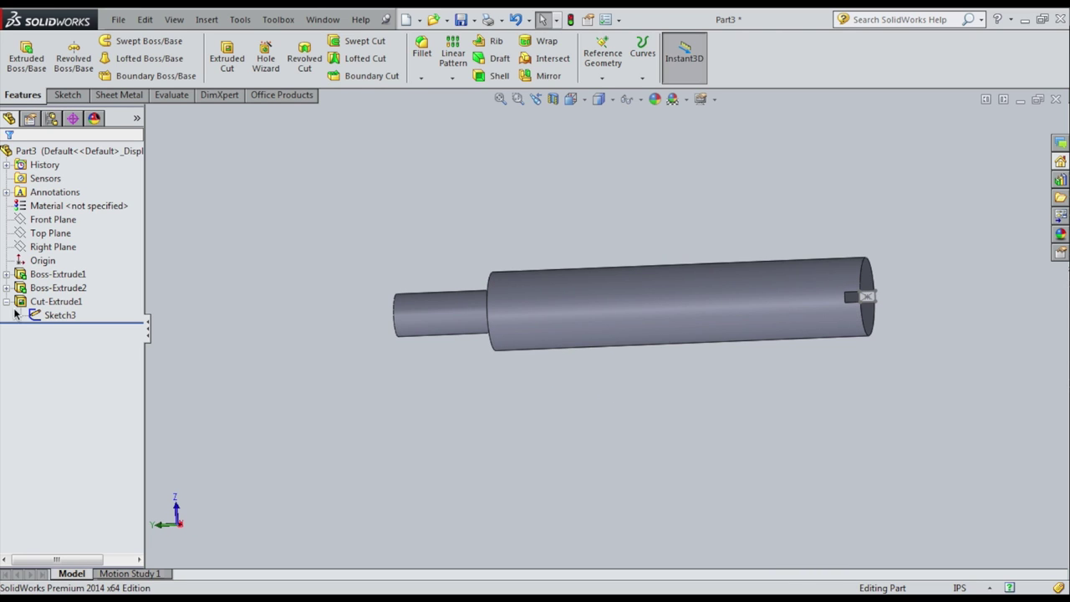
{"action": "left_click", "coordinate": [65, 315]}
{"action": "right_click", "coordinate": [69, 315]}
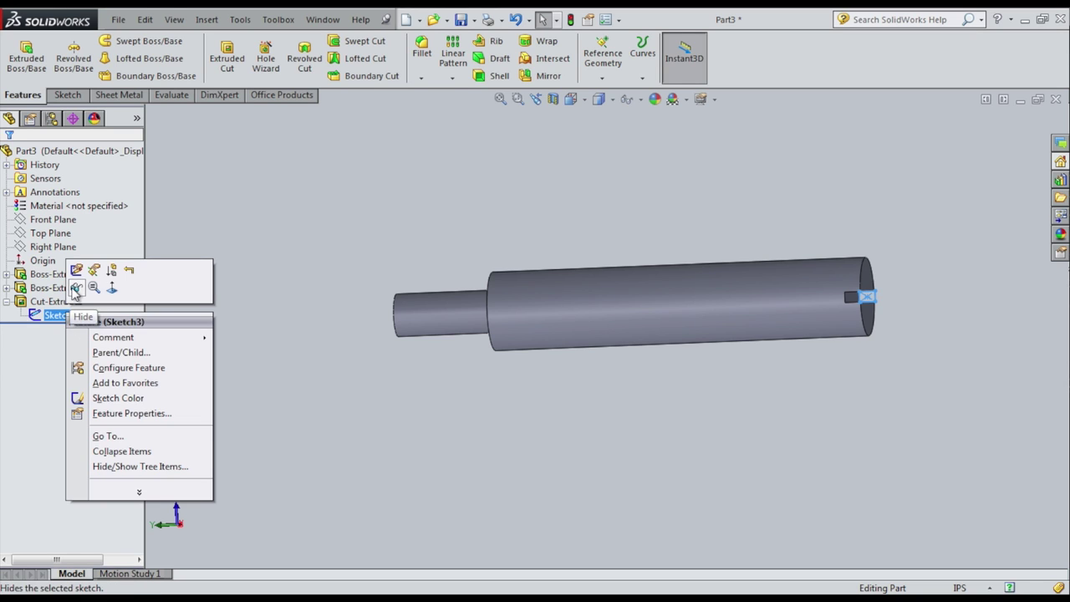
{"action": "left_click", "coordinate": [75, 289]}
{"action": "left_click", "coordinate": [252, 357]}
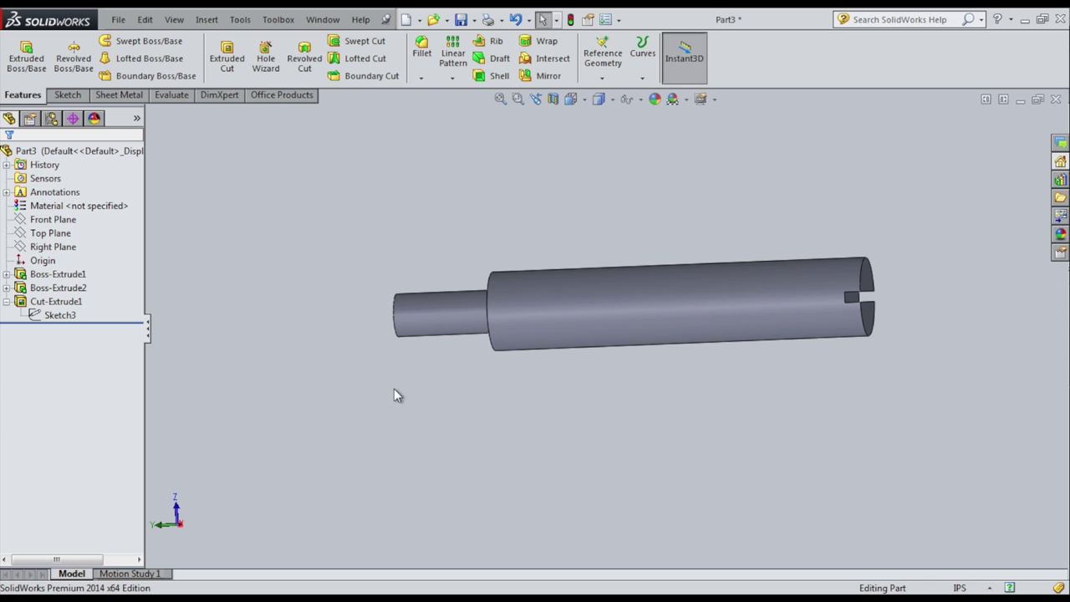
Check the slot sketch's 0.279 and 0.034 dimensions and orbit to view the slot edge-on.
{"action": "mouse_move", "coordinate": [394, 389]}
{"action": "middle_mouse_down"}
{"action": "mouse_move", "coordinate": [423, 394]}
{"action": "mouse_move", "coordinate": [373, 393]}
{"action": "middle_mouse_up"}
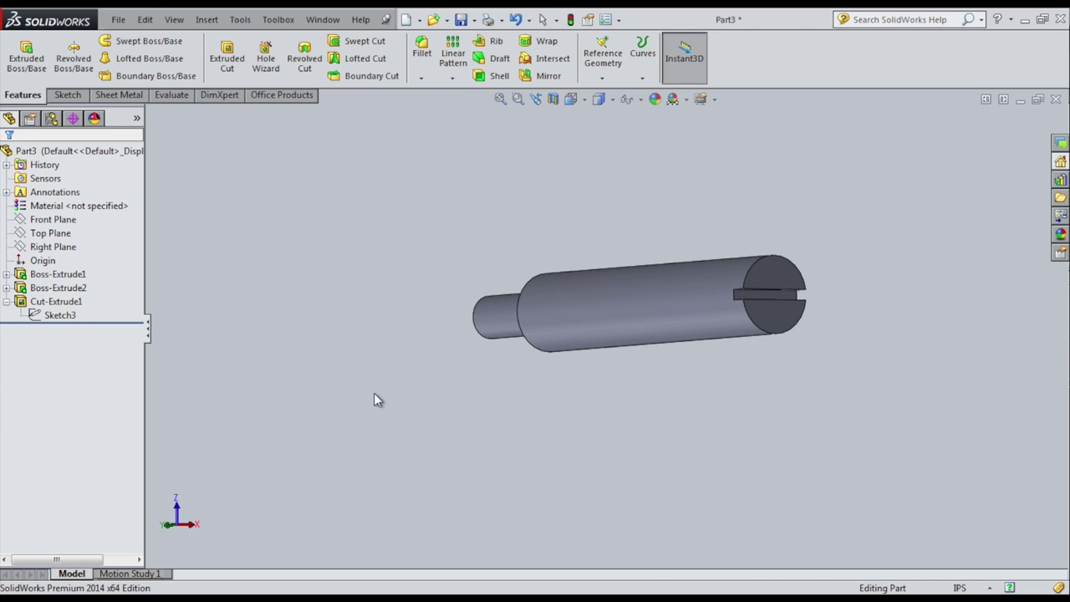
{"action": "left_click", "coordinate": [55, 317]}
{"action": "double_click", "coordinate": [56, 319]}
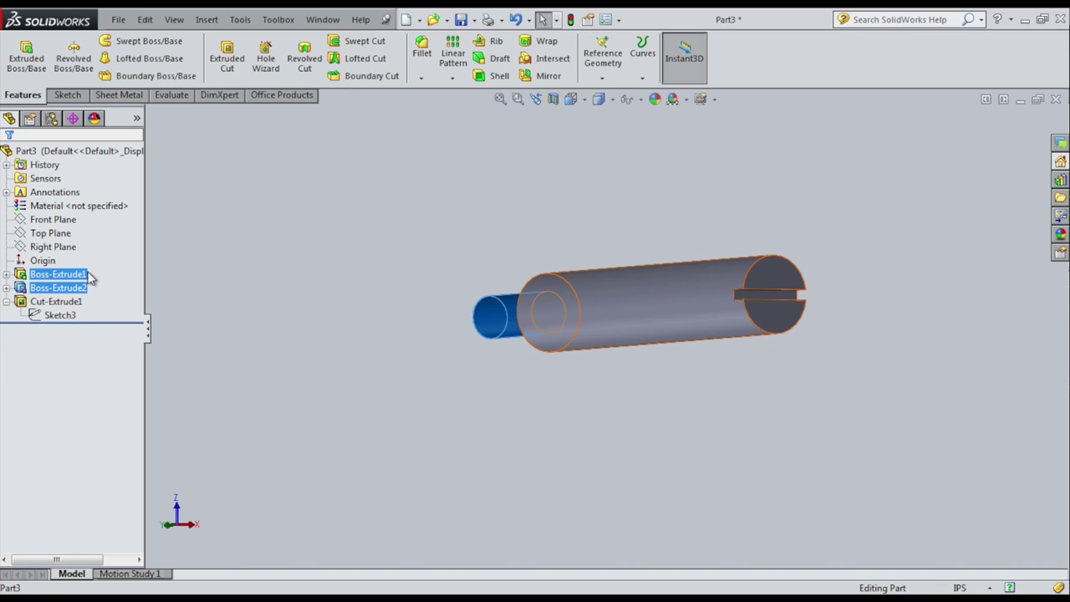
{"action": "left_click", "coordinate": [42, 260]}
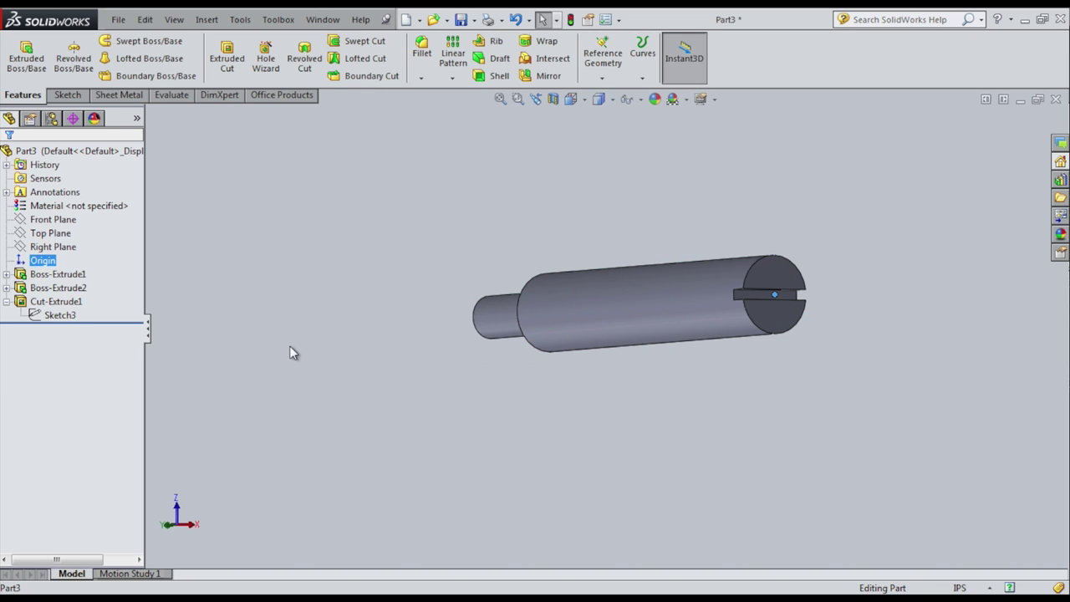
{"action": "mouse_move", "coordinate": [292, 354]}
{"action": "middle_mouse_down"}
{"action": "mouse_move", "coordinate": [361, 358]}
{"action": "mouse_move", "coordinate": [294, 346]}
{"action": "middle_mouse_up"}
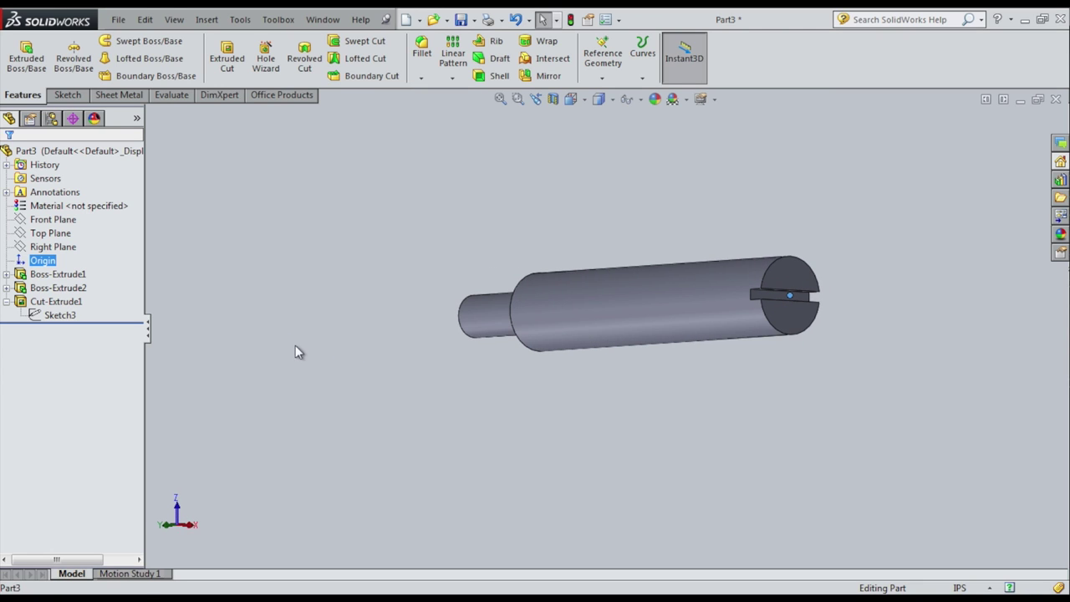
{"action": "left_click", "coordinate": [233, 340]}
{"action": "mouse_move", "coordinate": [311, 372]}
{"action": "middle_mouse_down"}
{"action": "mouse_move", "coordinate": [370, 378]}
{"action": "mouse_move", "coordinate": [364, 441]}
{"action": "mouse_move", "coordinate": [349, 348]}
{"action": "mouse_move", "coordinate": [307, 353]}
{"action": "mouse_move", "coordinate": [452, 388]}
{"action": "mouse_move", "coordinate": [302, 377]}
{"action": "middle_mouse_up"}
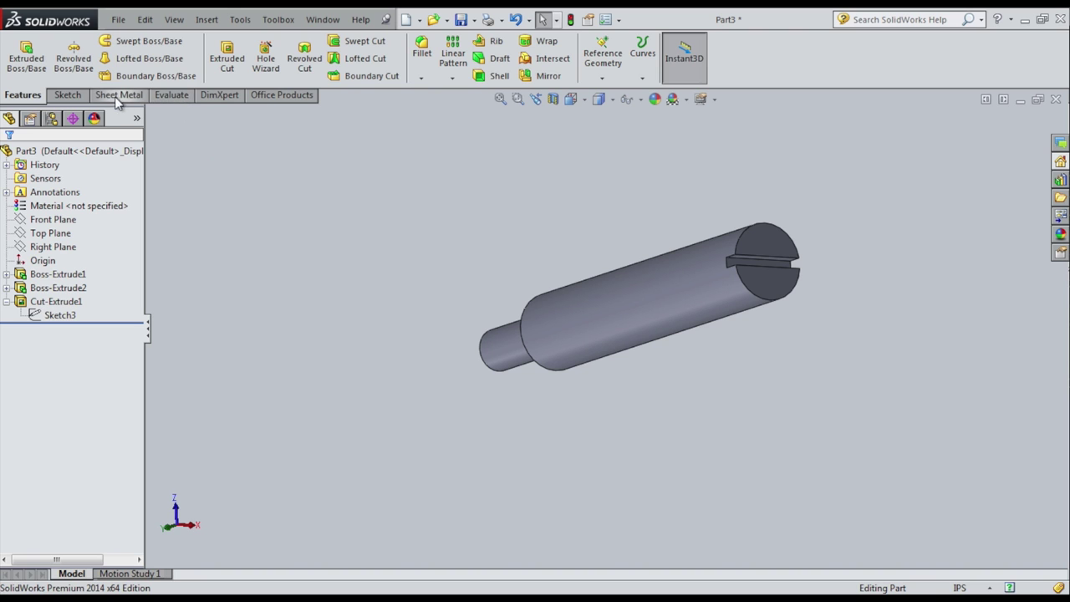
Save As Part3 under the name 'Standoff from bag 5' as a .SLDPRT in Monroe F Parts.
{"action": "left_click", "coordinate": [118, 19]}
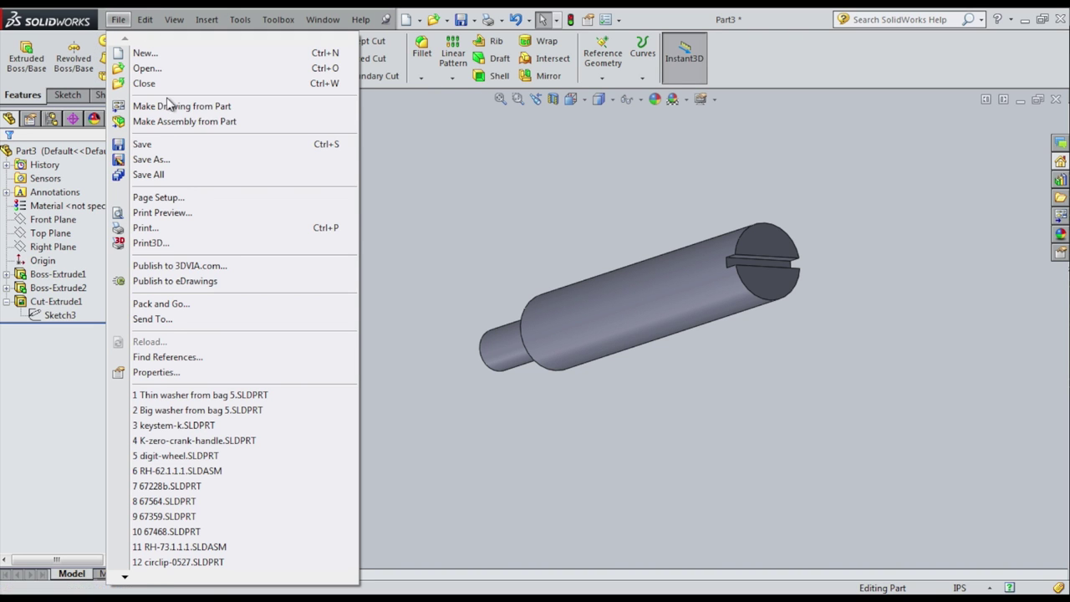
{"action": "left_click", "coordinate": [171, 159]}
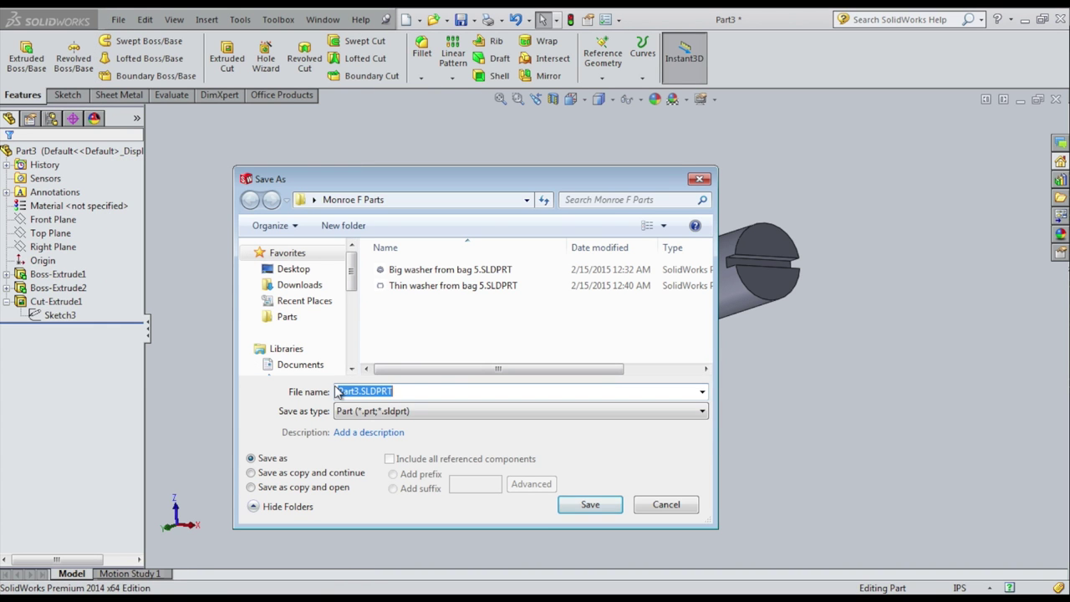
{"action": "left_click_drag", "start_coordinate": [341, 390], "coordinate": [359, 390]}
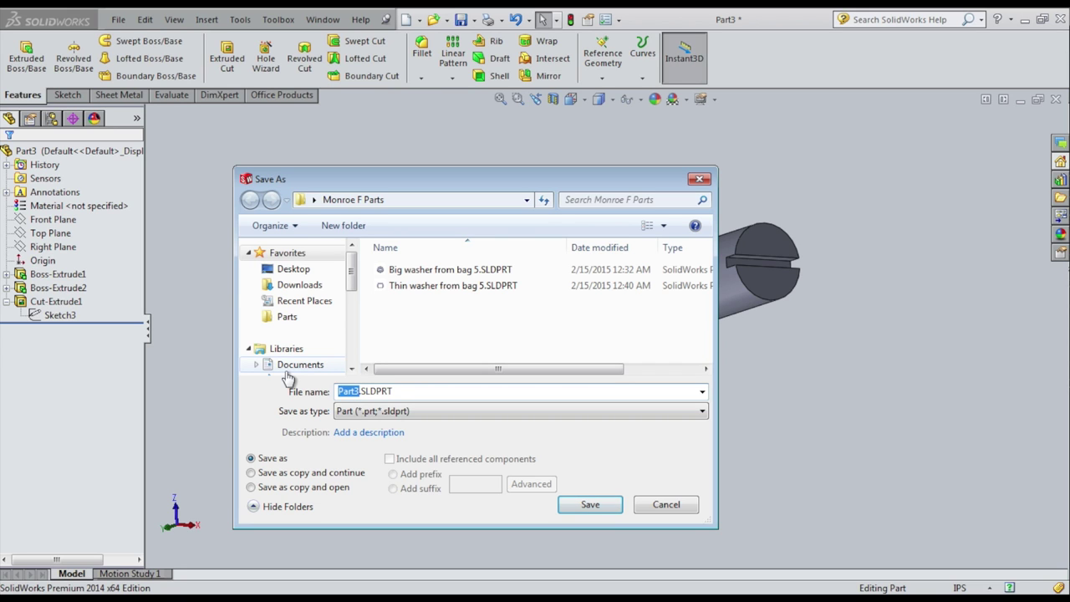
{"action": "type", "text": "Standoff from bag 5"}
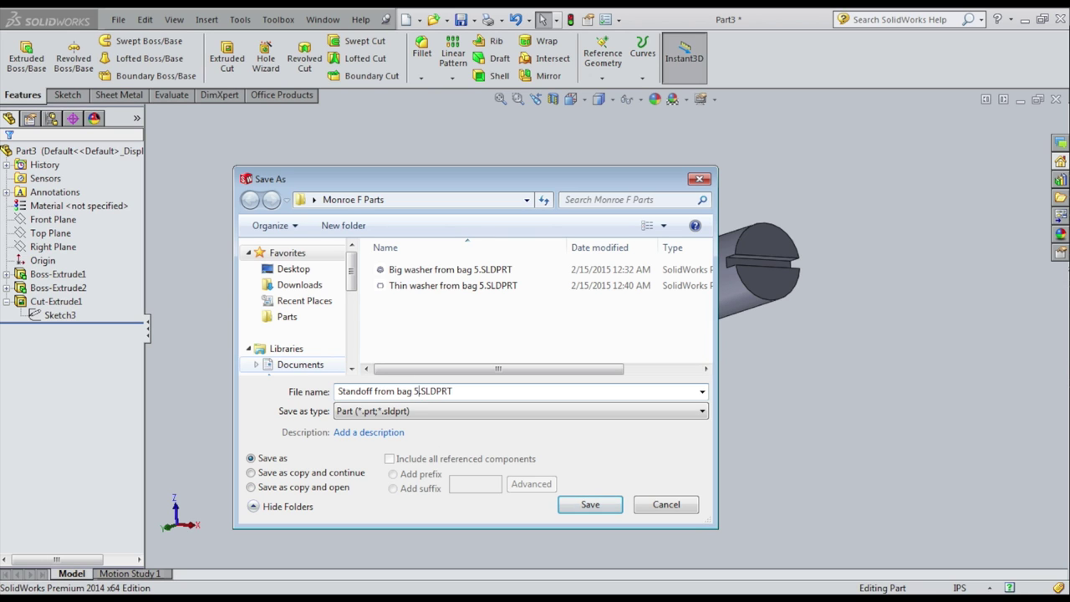
{"action": "key", "text": "Return"}
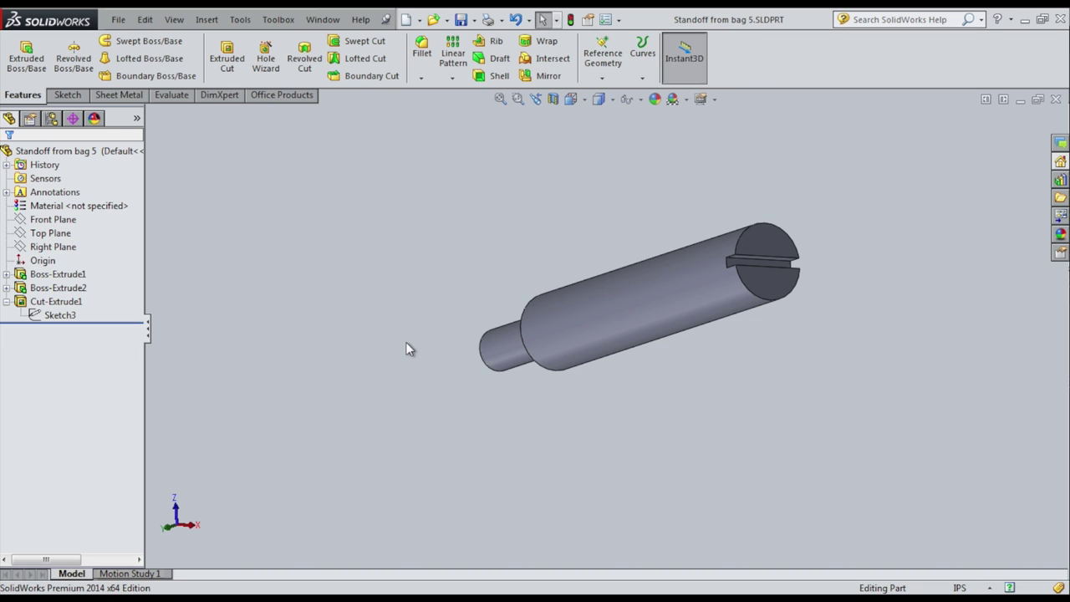
{"action": "middle_click_drag", "start_coordinate": [408, 350], "coordinate": [425, 255]}
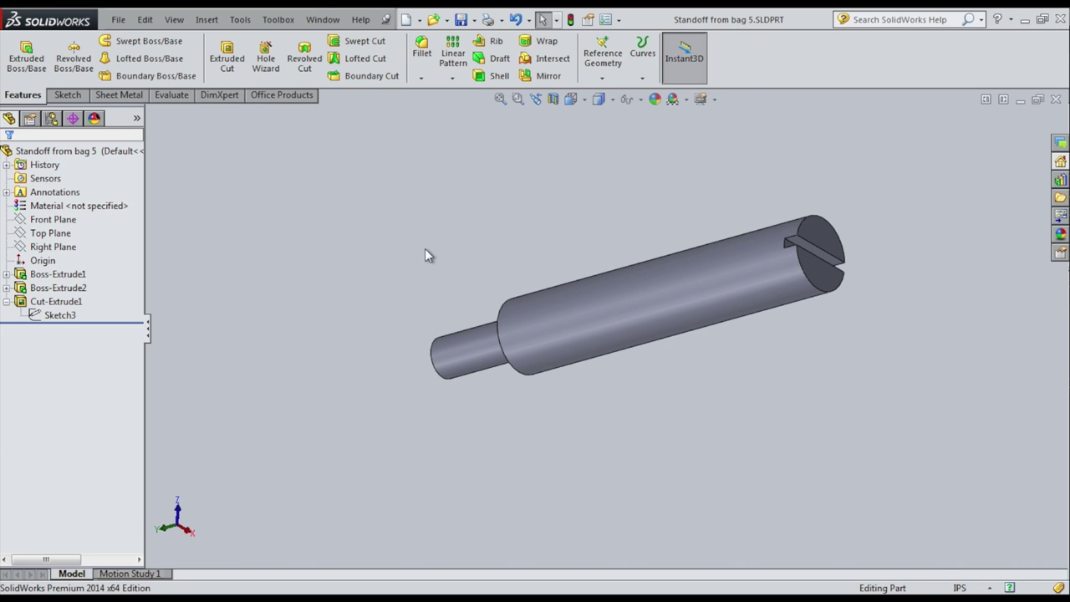